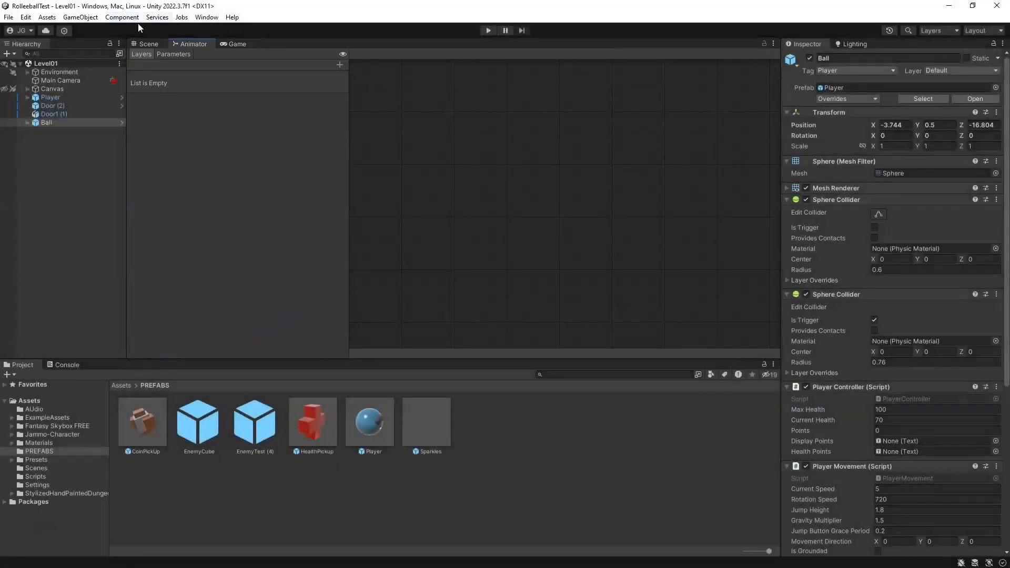
Step: Open the Animation window
click(137, 18)
mouse_move(206, 18)
mouse_move(247, 191)
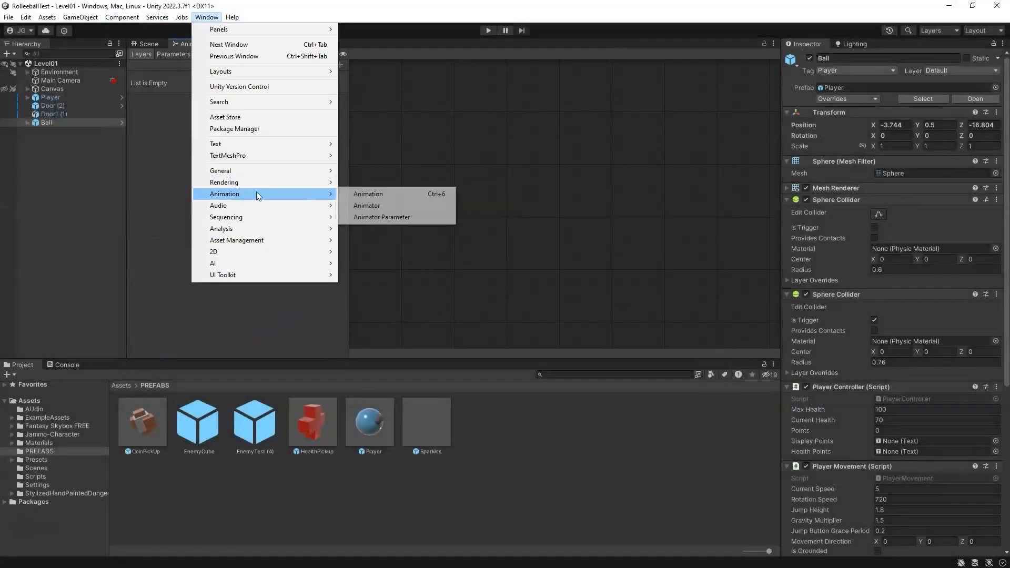
click(370, 196)
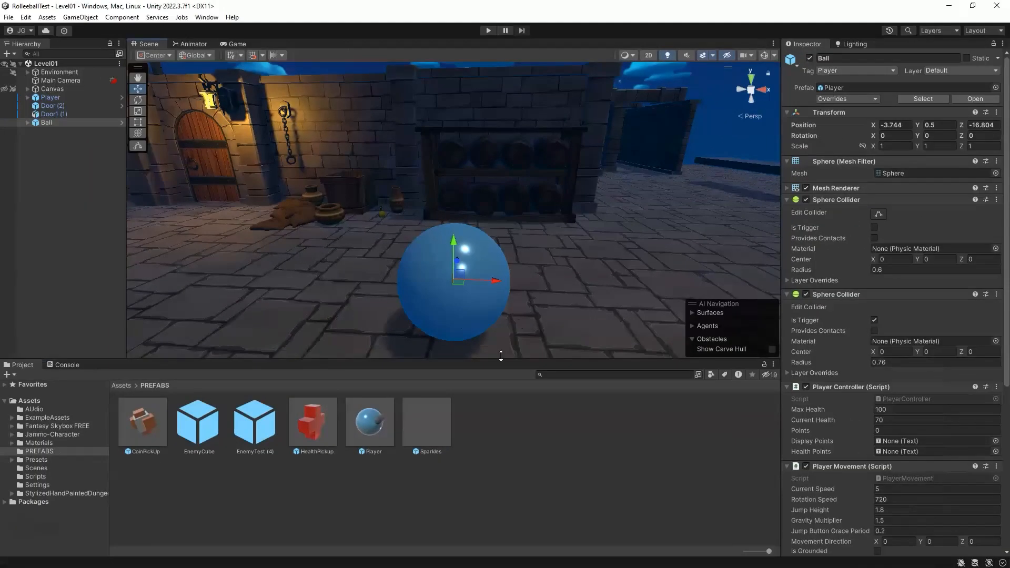
Step: Create a new scene named BallAnimationss in the Scenes folder and open it
click(38, 467)
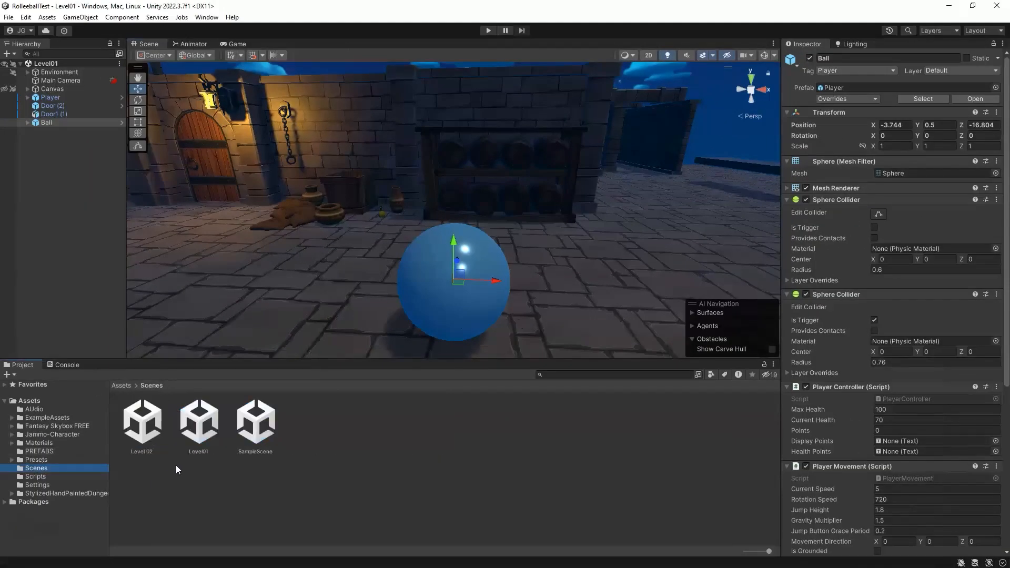
right_click(319, 443)
mouse_move(368, 159)
click(513, 161)
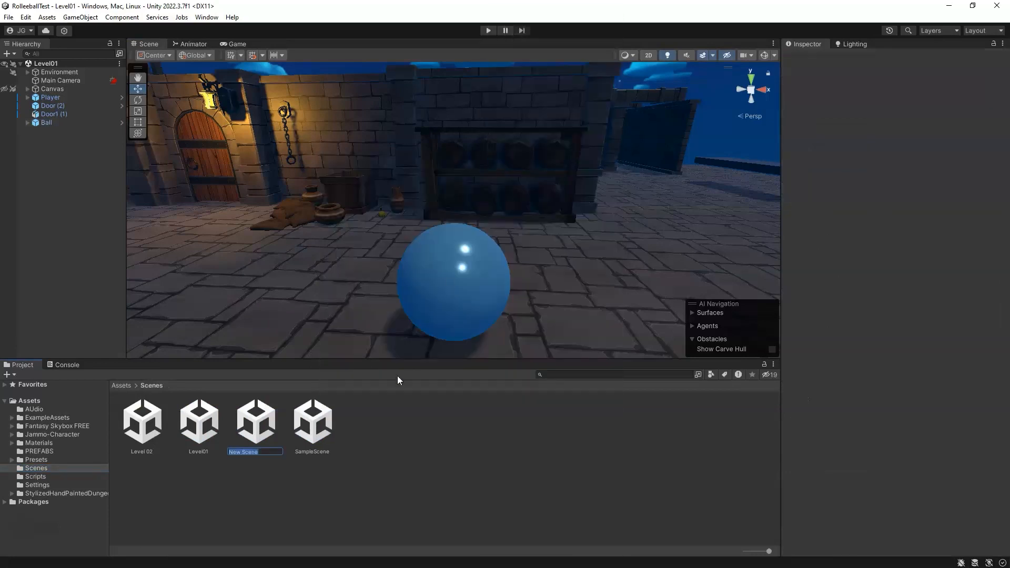
text(BallAnimationss)
key(Return)
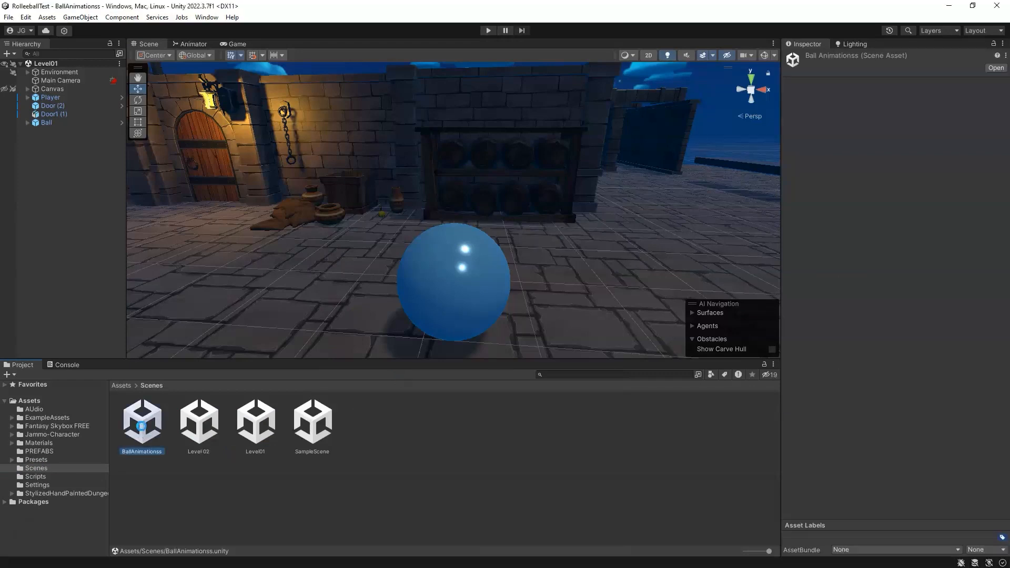
double_click(141, 426)
Step: Add the Floor prefab from the PREFABS folder into the scene
click(39, 453)
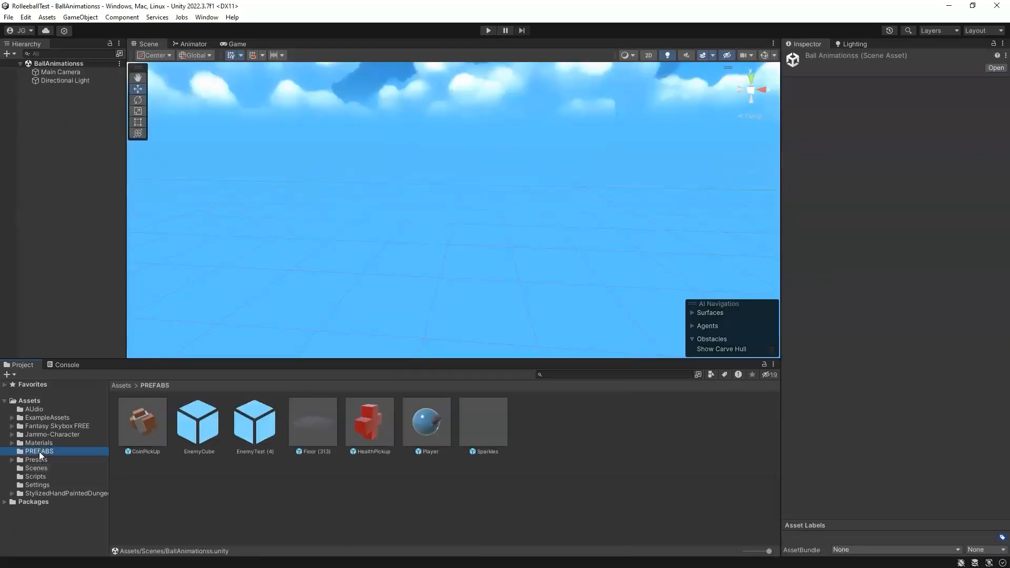
drag(315, 432, 409, 260)
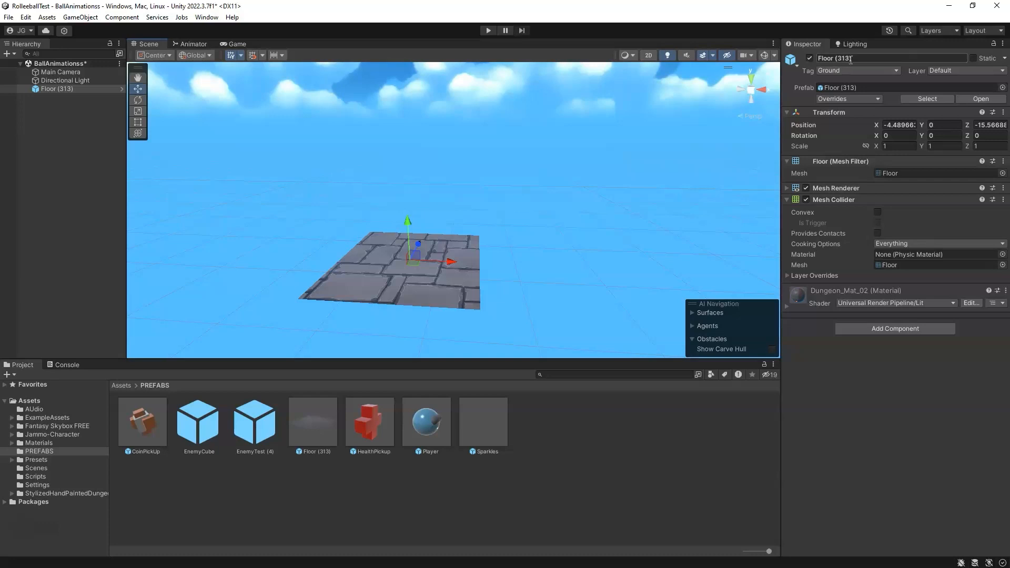
Step: Rename the floor object GroundFloor and reset its Transform
click(892, 58)
text(GroundFloor)
key(Return)
click(1003, 112)
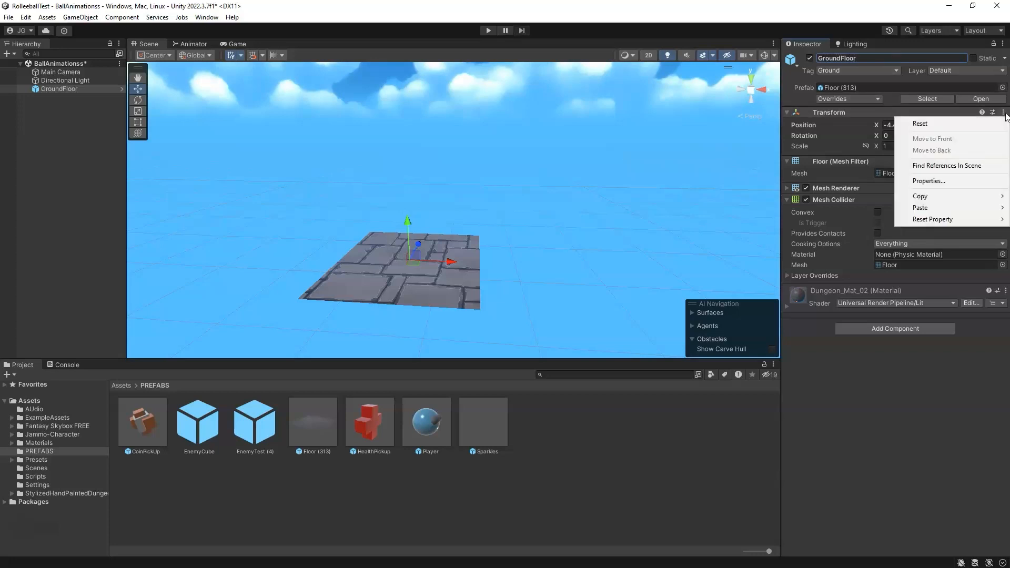
click(920, 123)
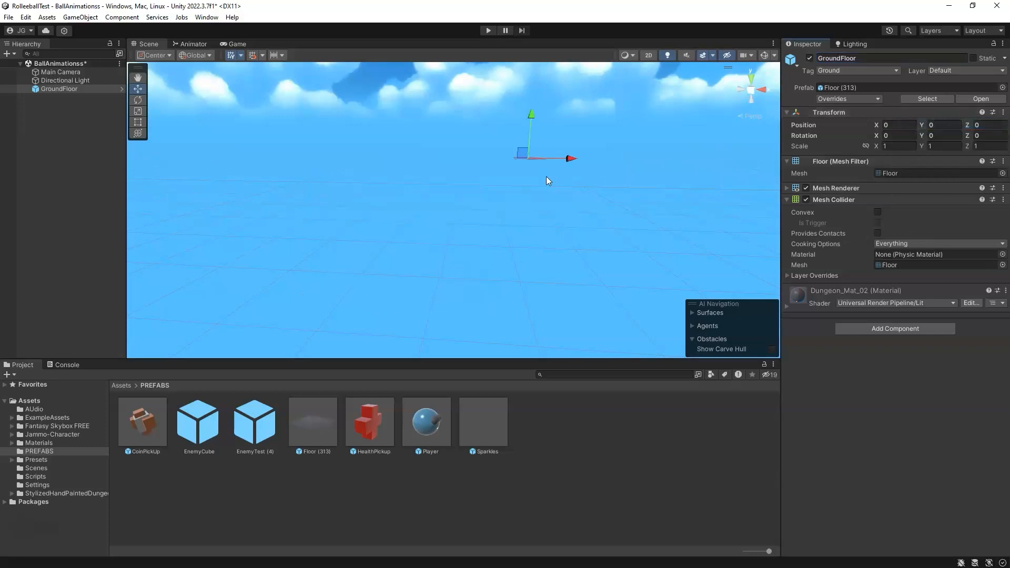
Step: Create a 3D sphere object named Ball
key(f)
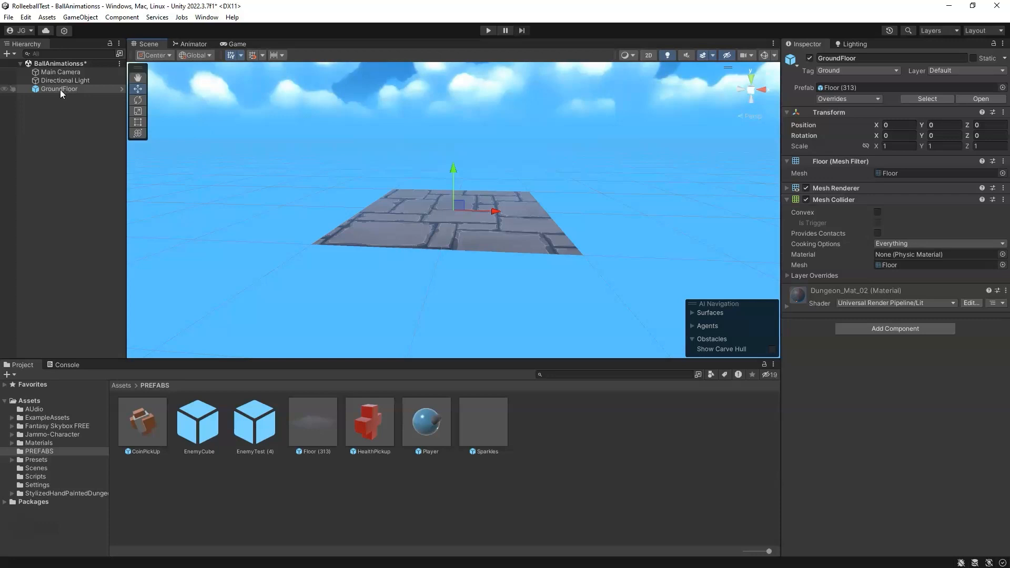
double_click(61, 89)
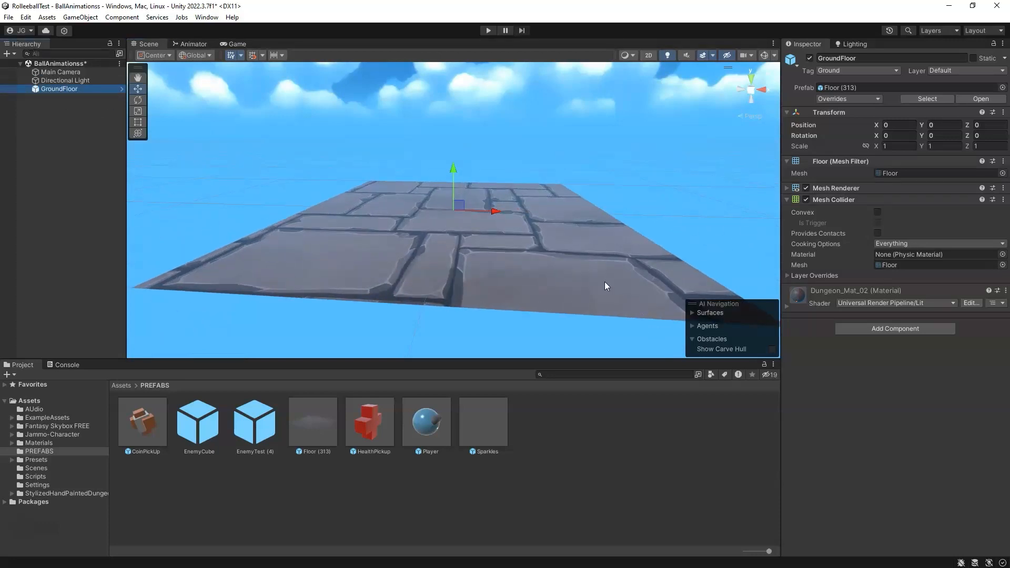
scroll(503, 252, down, 8)
right_drag(486, 199, 476, 267)
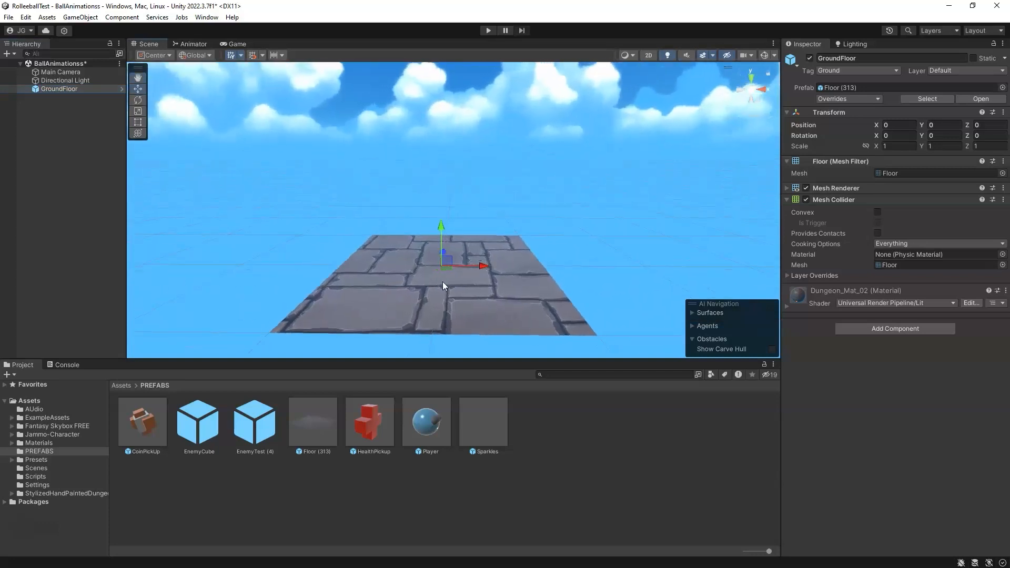
right_click(62, 153)
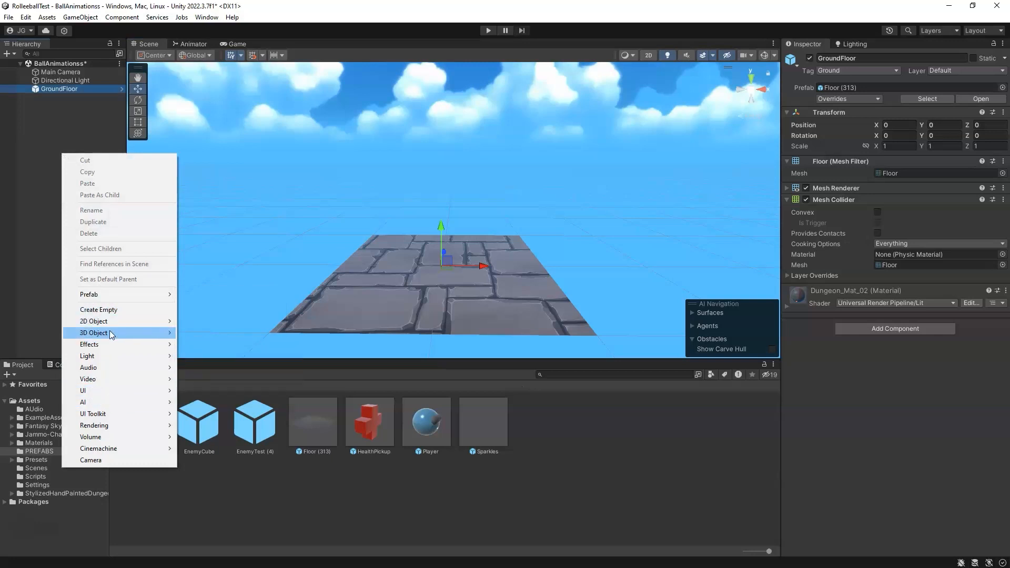
mouse_move(112, 333)
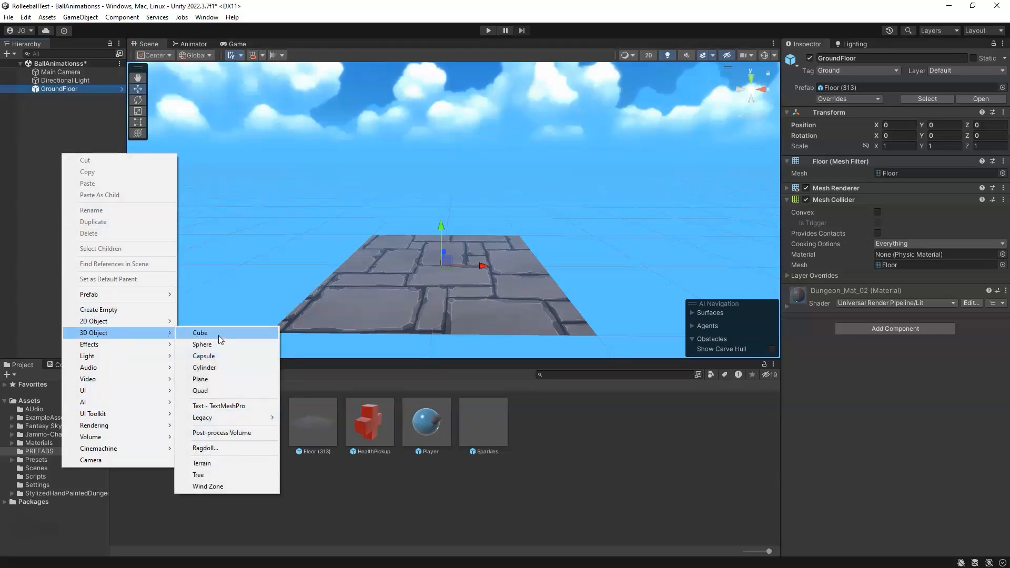
click(216, 344)
click(853, 59)
text(Ball)
key(Return)
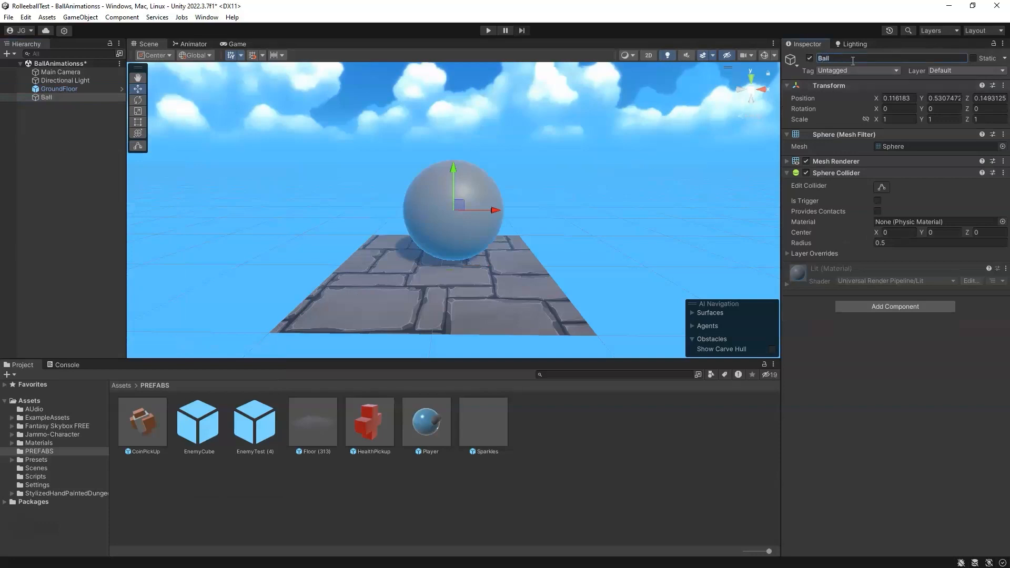
Step: Reset the Ball's Transform and set its Y position to 0.5
click(1003, 86)
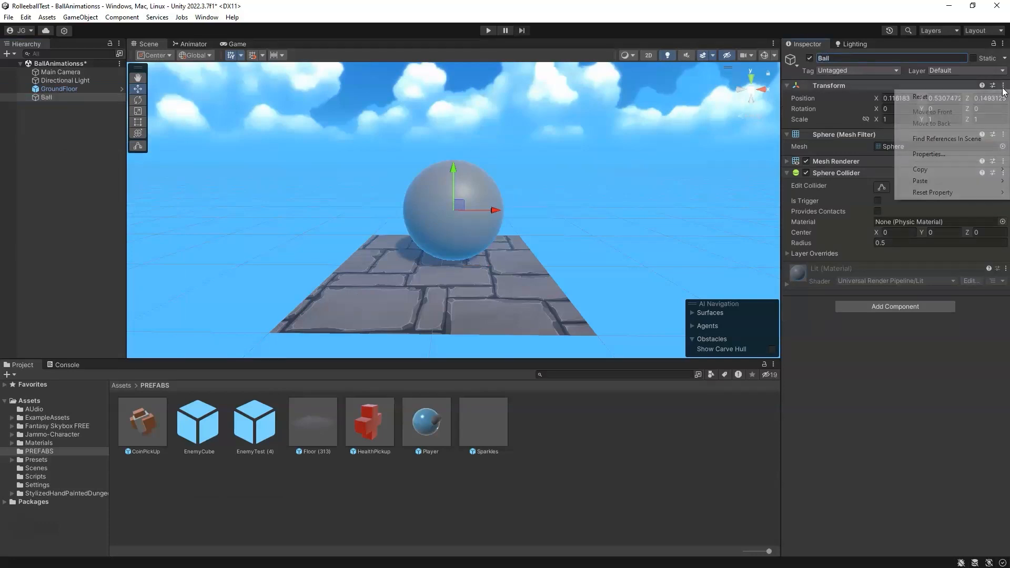
click(954, 98)
click(942, 98)
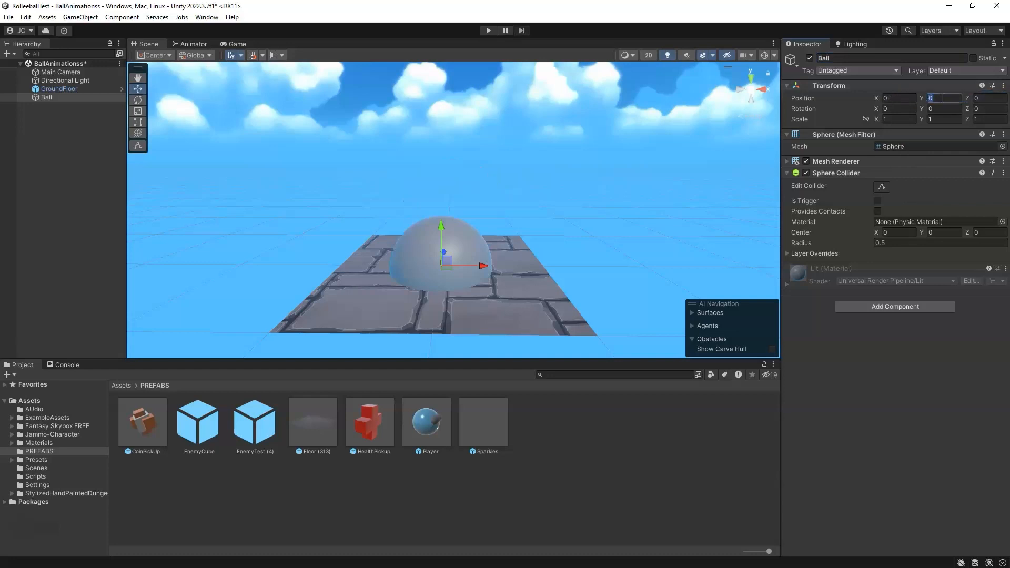
text(0.5)
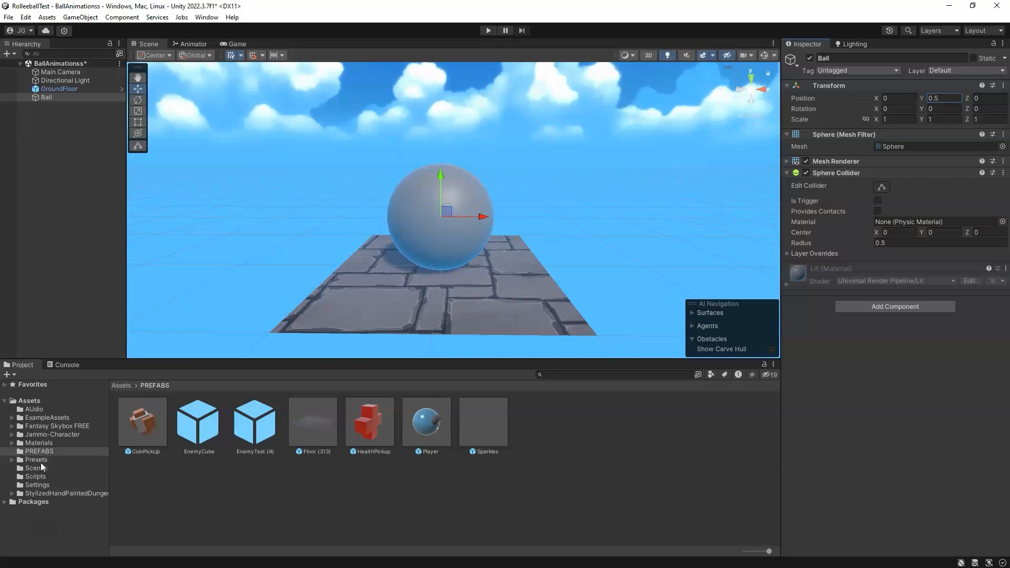
Step: Apply the m_health material from the Materials folder to the Ball
click(39, 444)
drag(479, 410, 457, 224)
drag(248, 372, 440, 216)
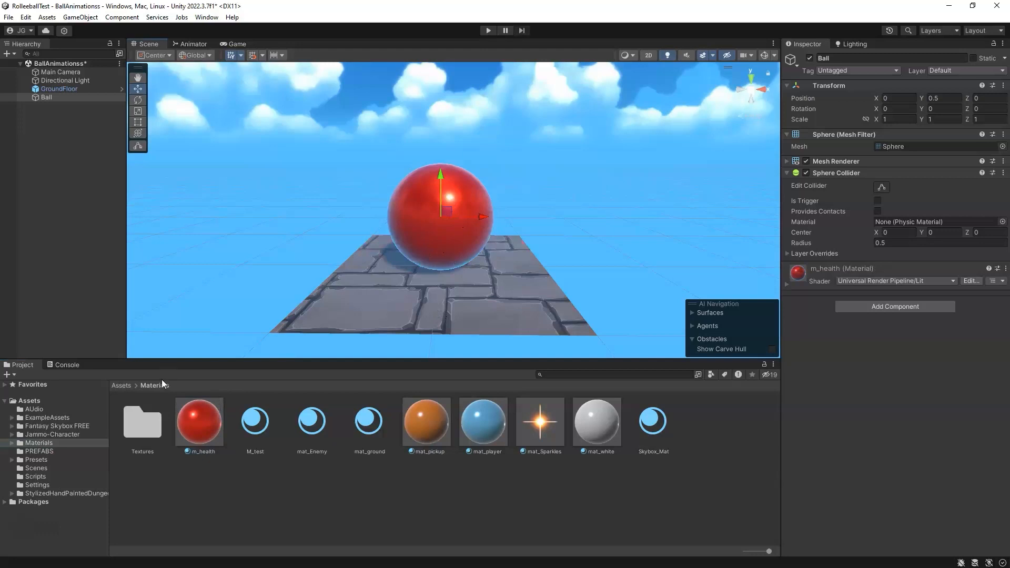
middle_drag(494, 168, 471, 189)
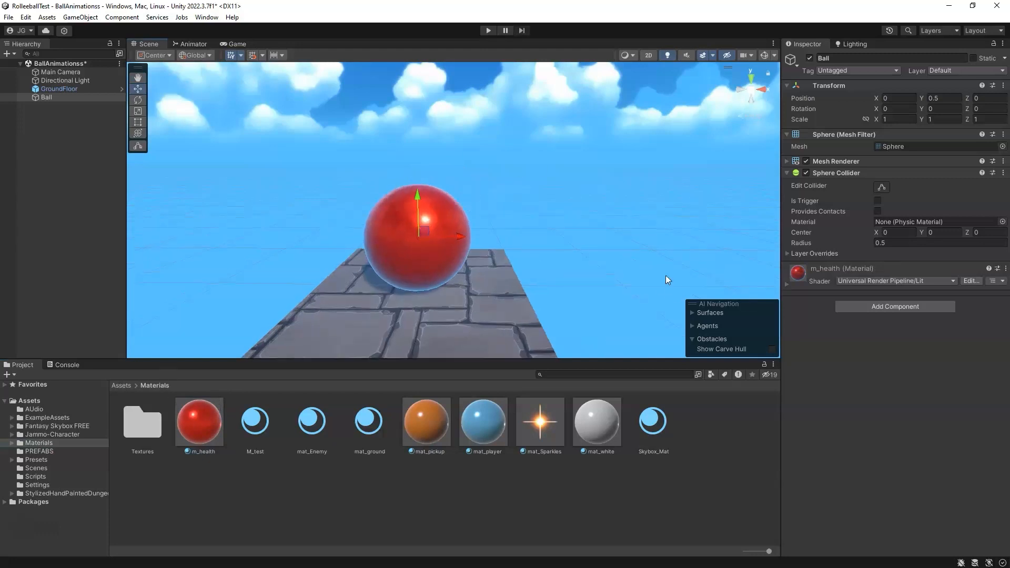
click(786, 284)
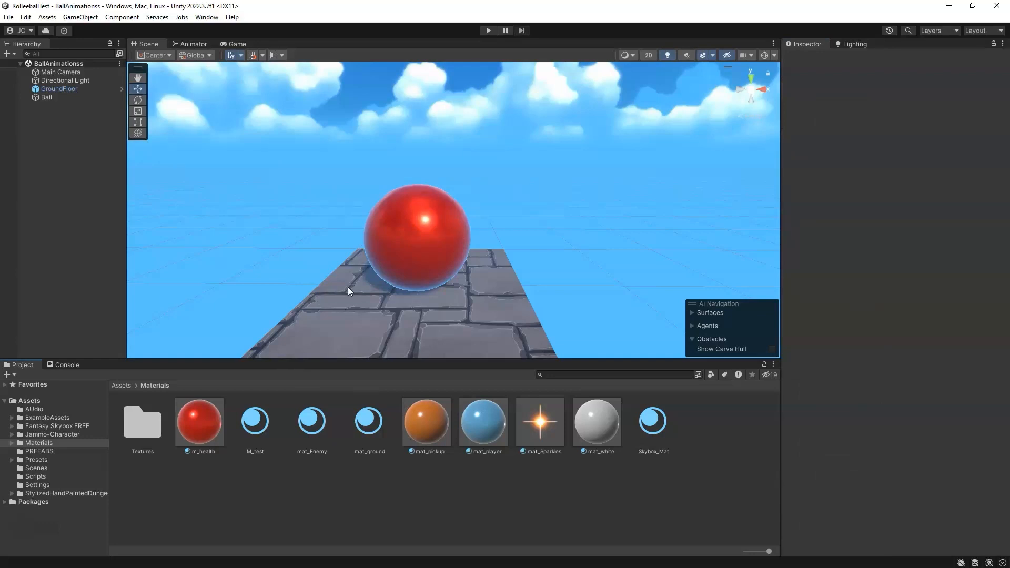
click(393, 250)
middle_drag(393, 251, 407, 276)
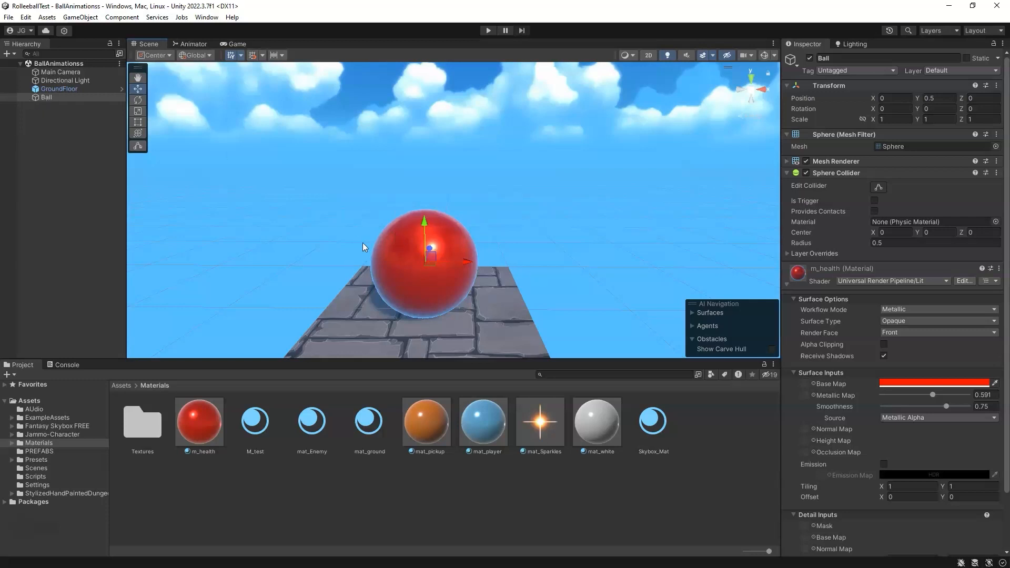
Step: Create an empty GameObject named BallParent
right_click(41, 128)
click(98, 267)
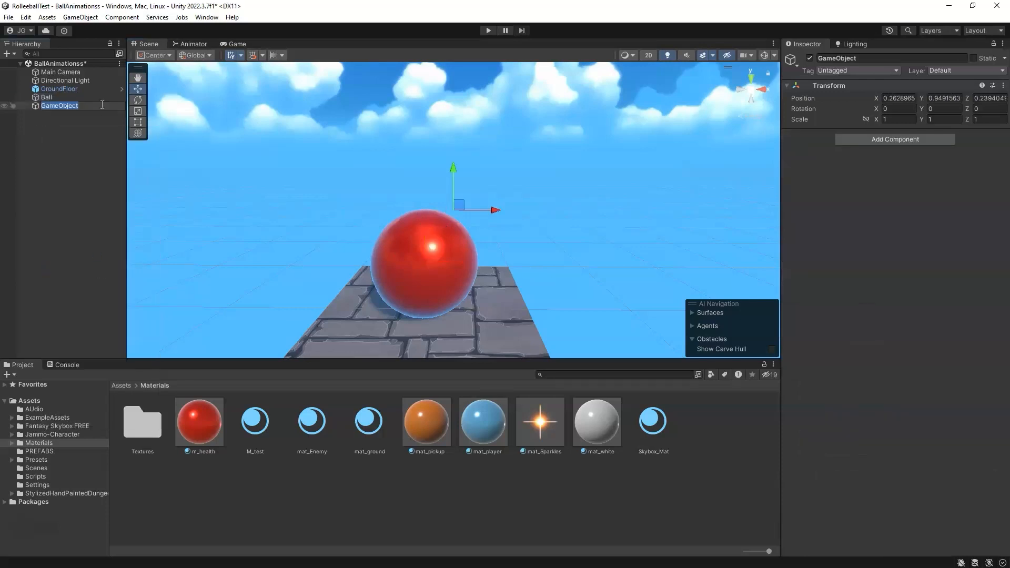
text(BallParent)
key(Return)
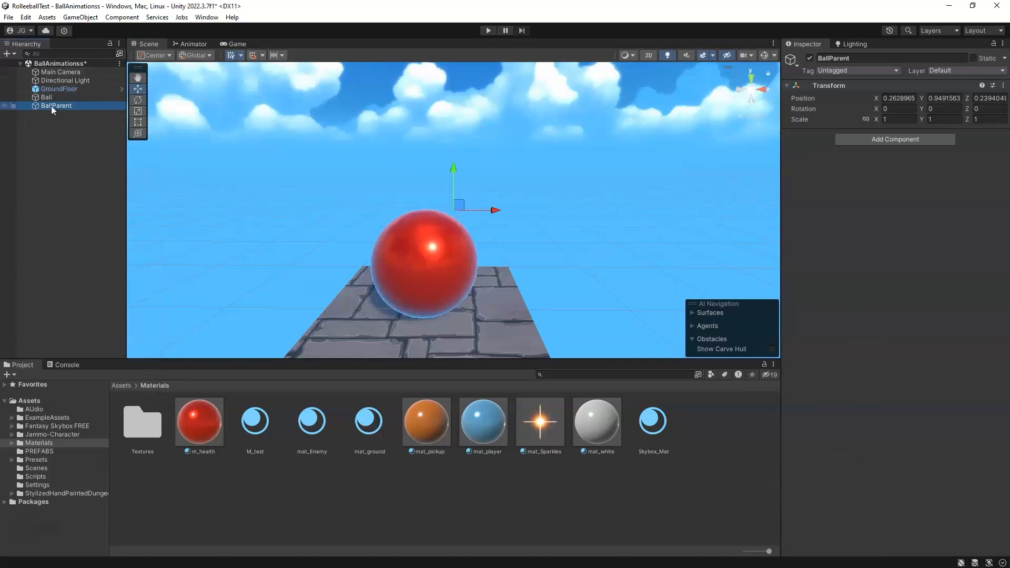
Step: Reset BallParent's Transform to the origin
click(1003, 85)
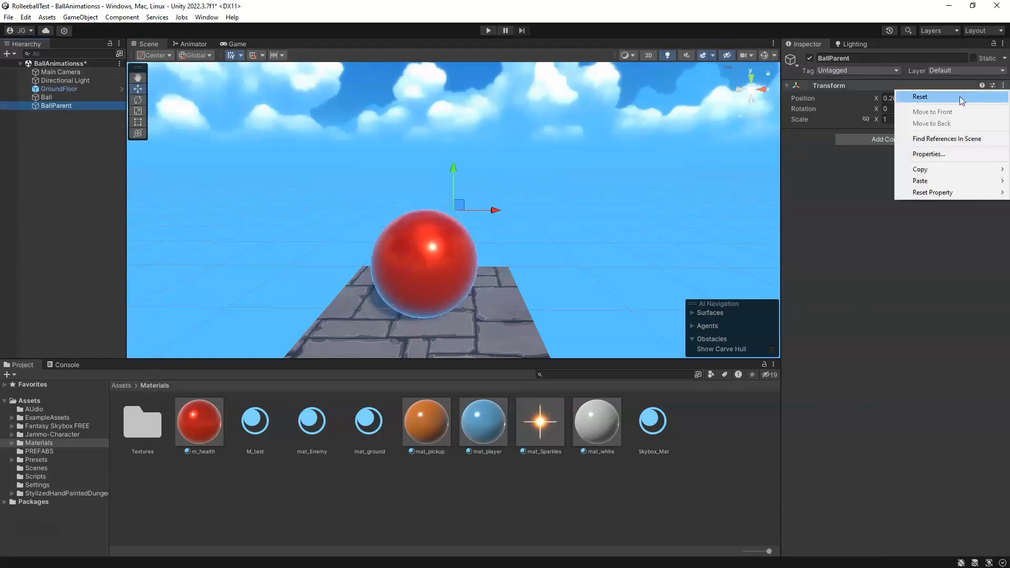
click(946, 97)
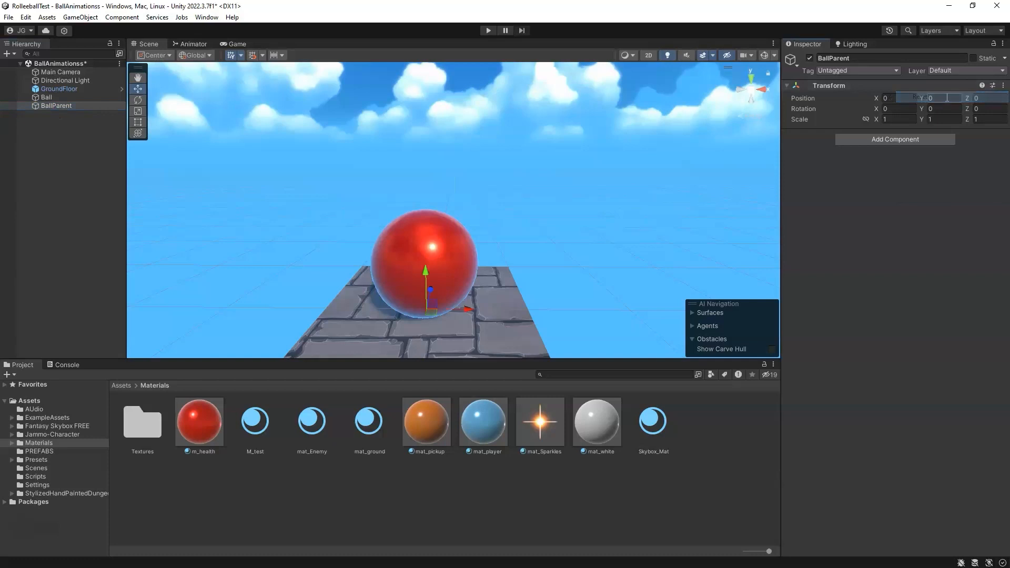
Step: Move Ball below BallParent in the hierarchy
click(46, 98)
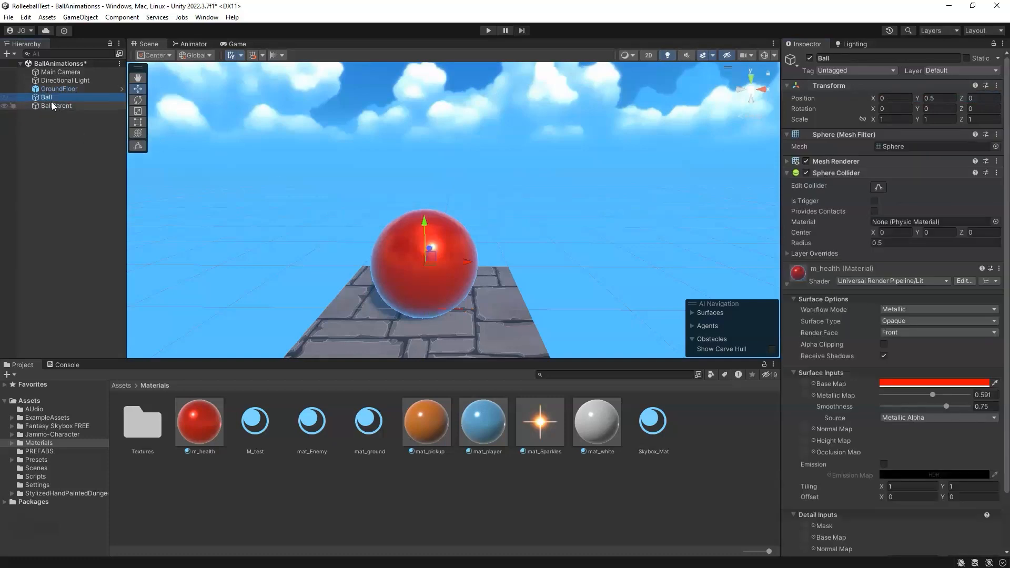
drag(49, 98, 49, 154)
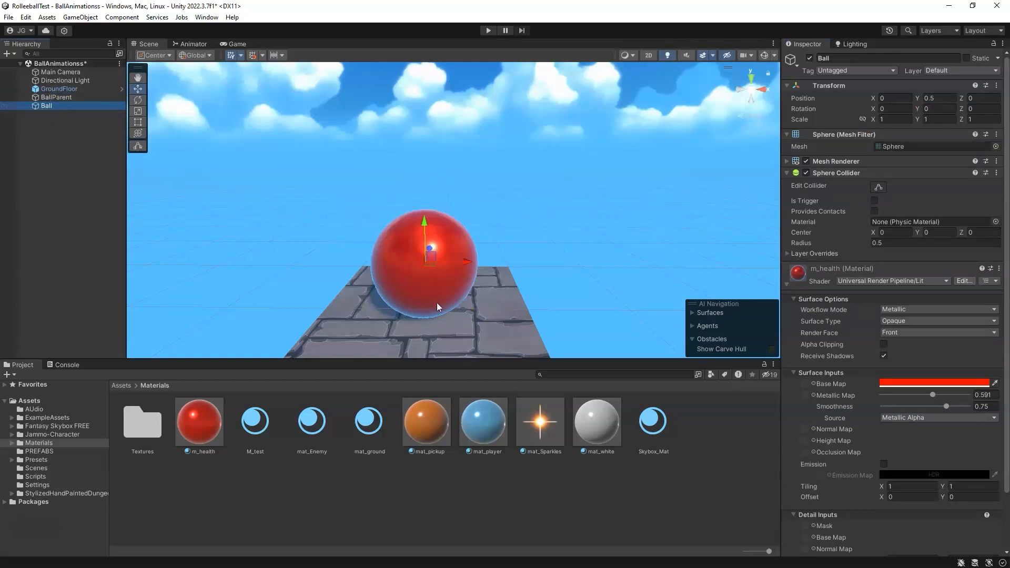
click(66, 97)
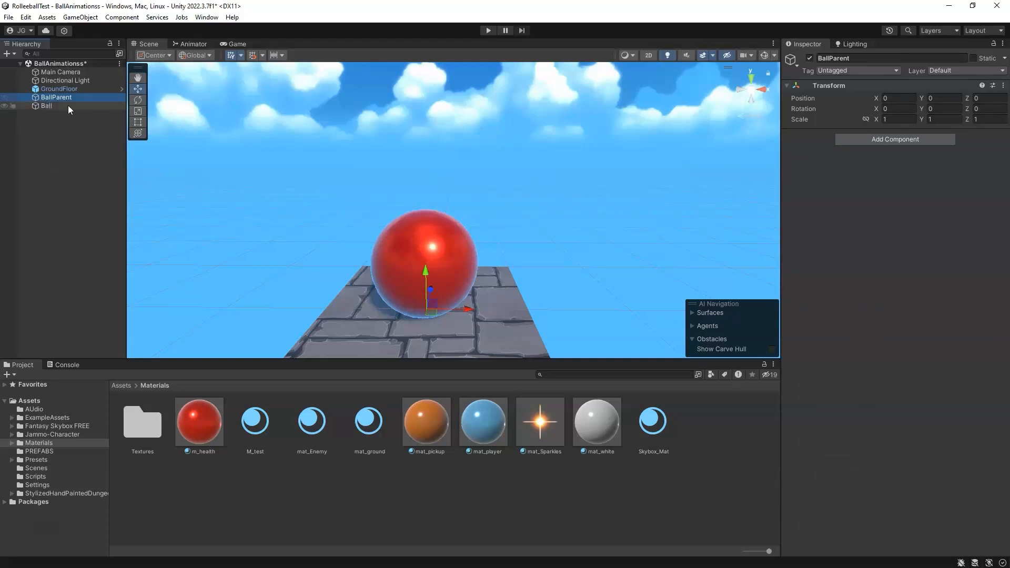
click(56, 107)
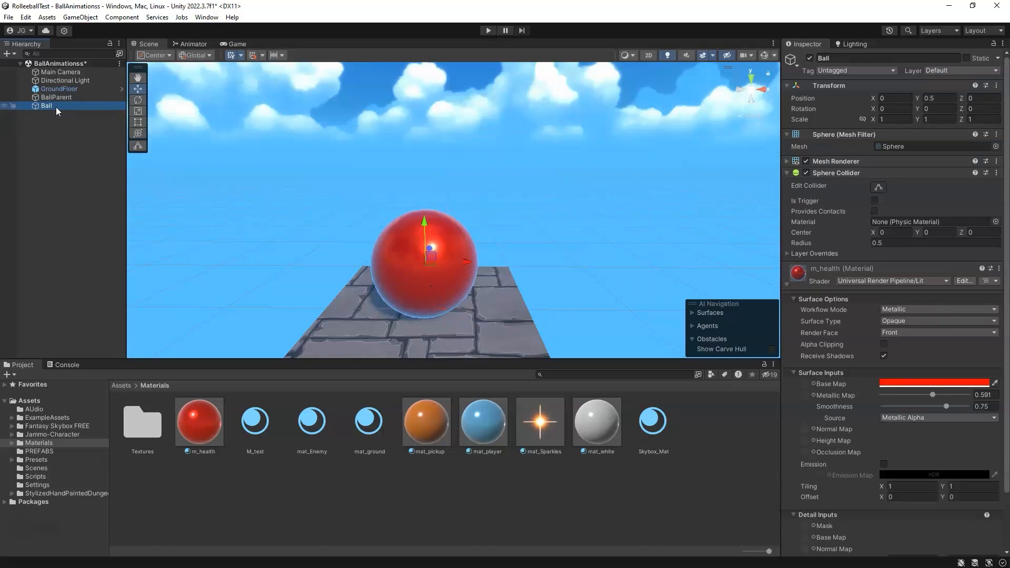
Step: Collapse the Ball's material, Sphere Collider and Mesh Filter components in the inspector
click(787, 285)
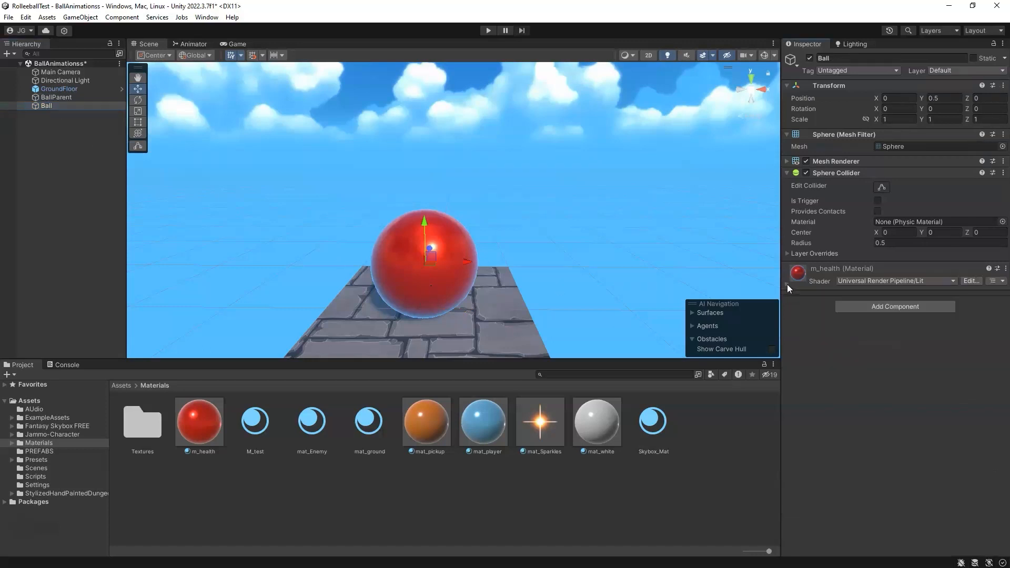
click(786, 172)
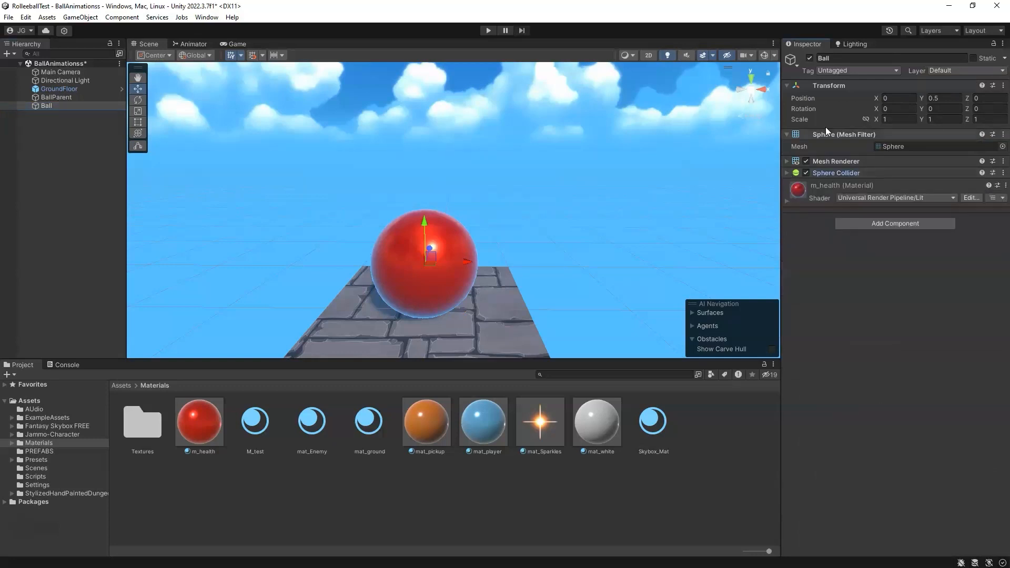
click(787, 134)
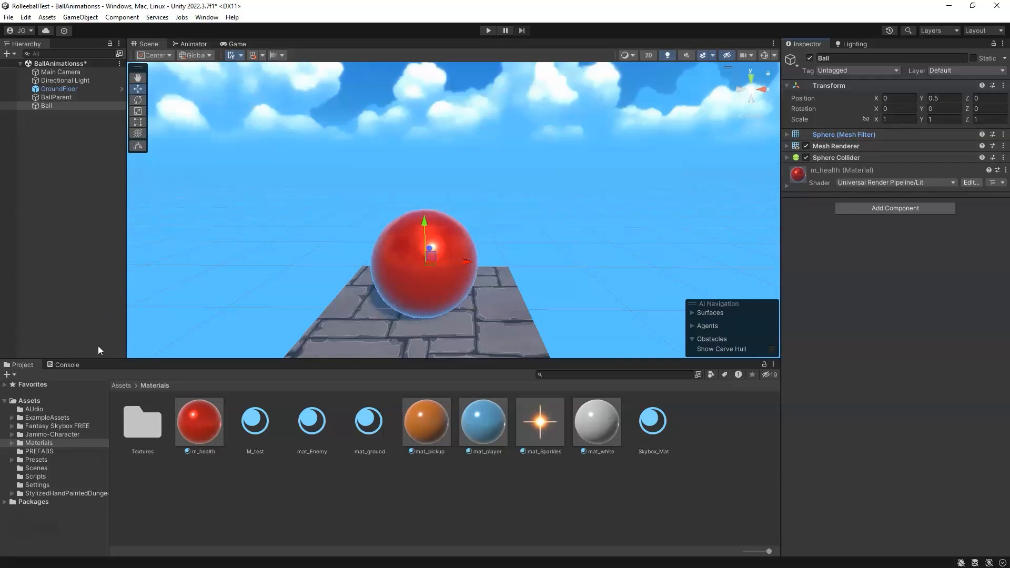
Step: Open the Animation window and dock it as a tab beside the Project and Console panels
click(207, 18)
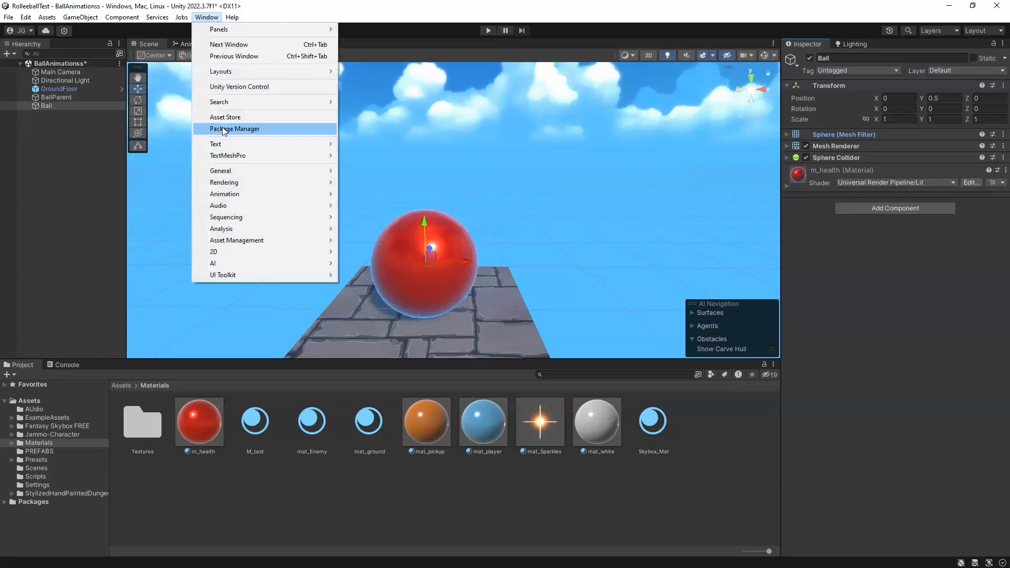
mouse_move(236, 197)
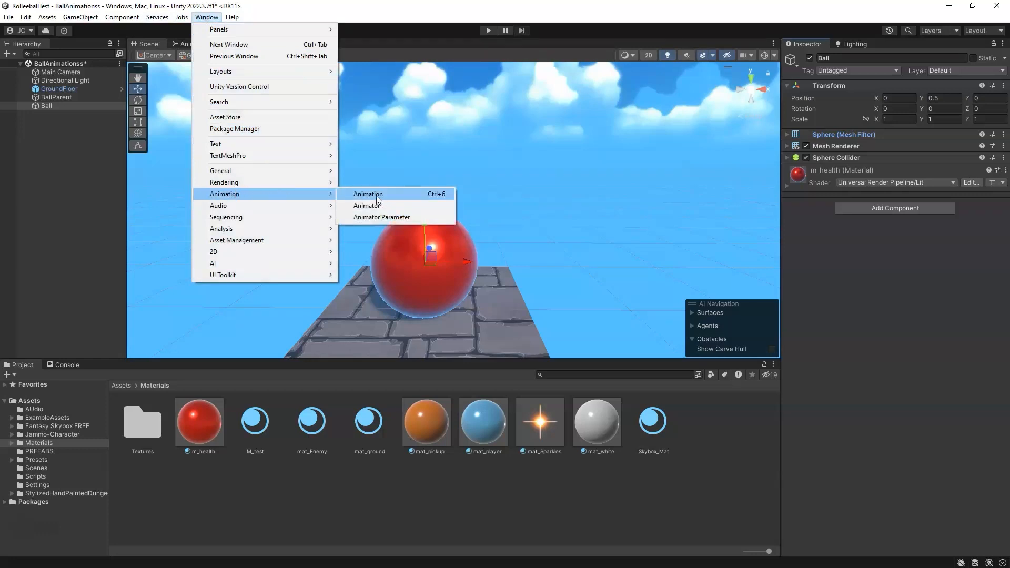
click(445, 196)
drag(51, 349, 328, 445)
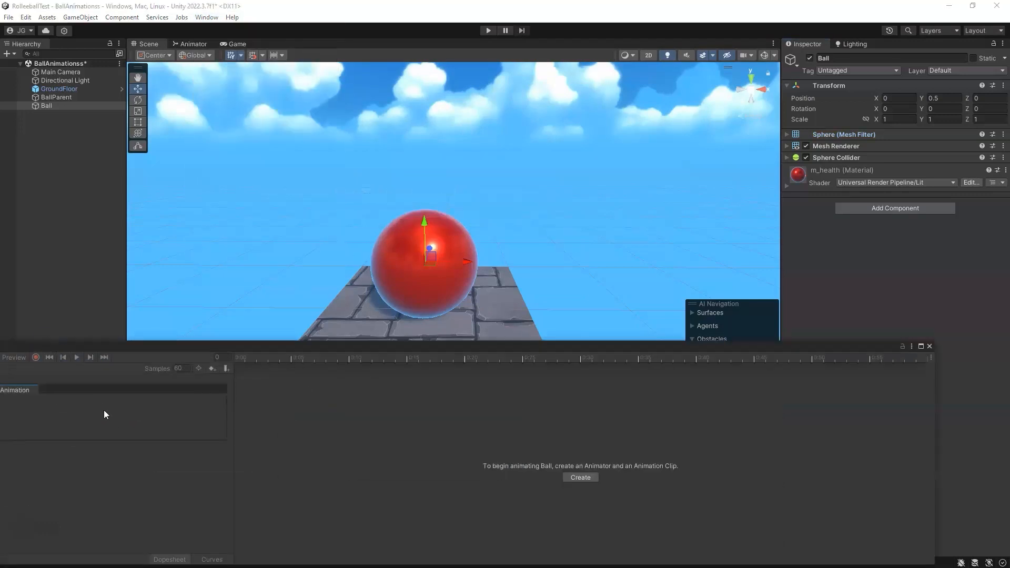
drag(18, 351, 658, 253)
drag(508, 178, 93, 367)
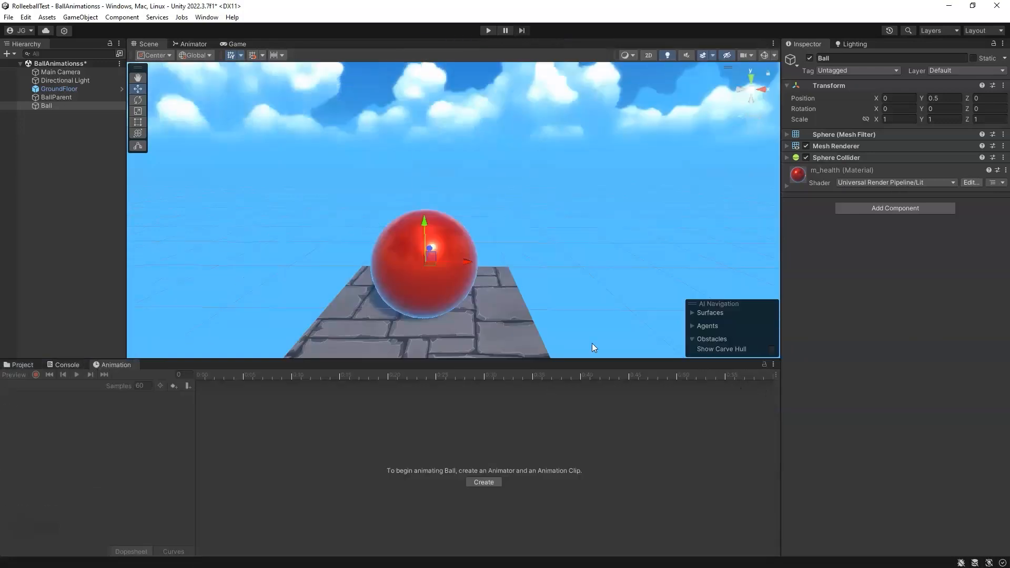
Step: Select Ball and begin creating an animation clip named Ball_Idle, browsing to the Assets folder
click(55, 106)
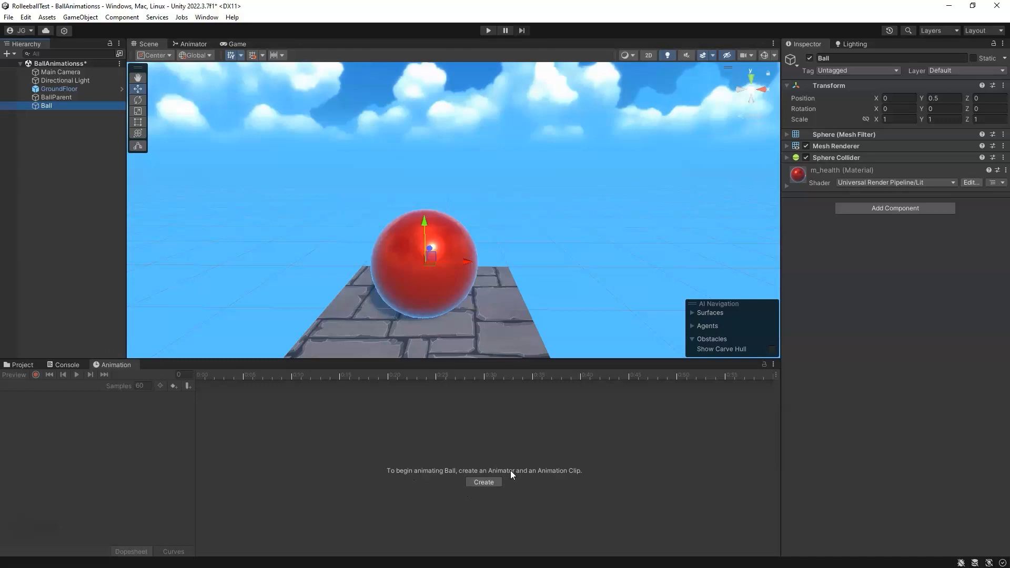
click(485, 483)
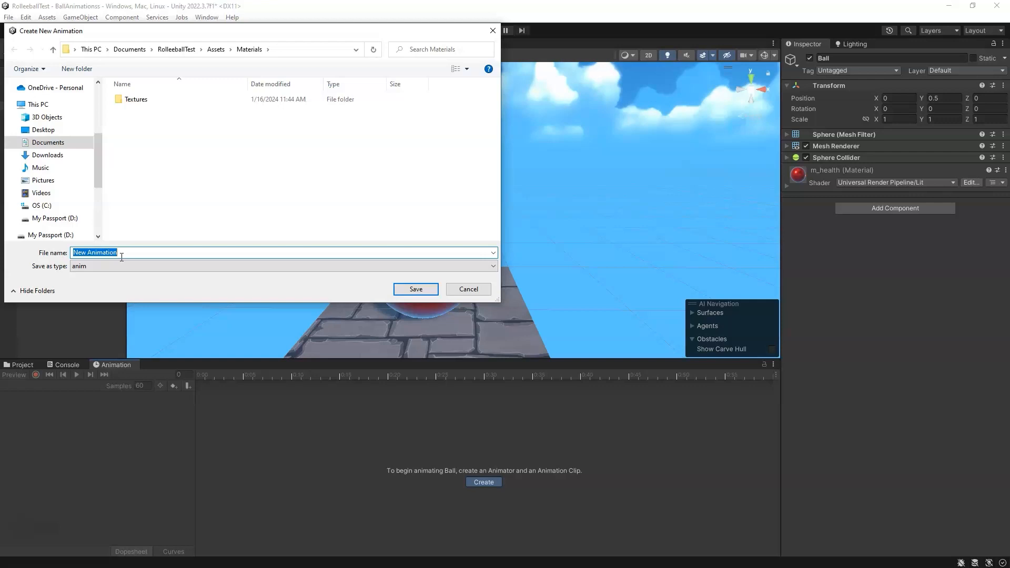
text(Ball_Idle)
click(216, 49)
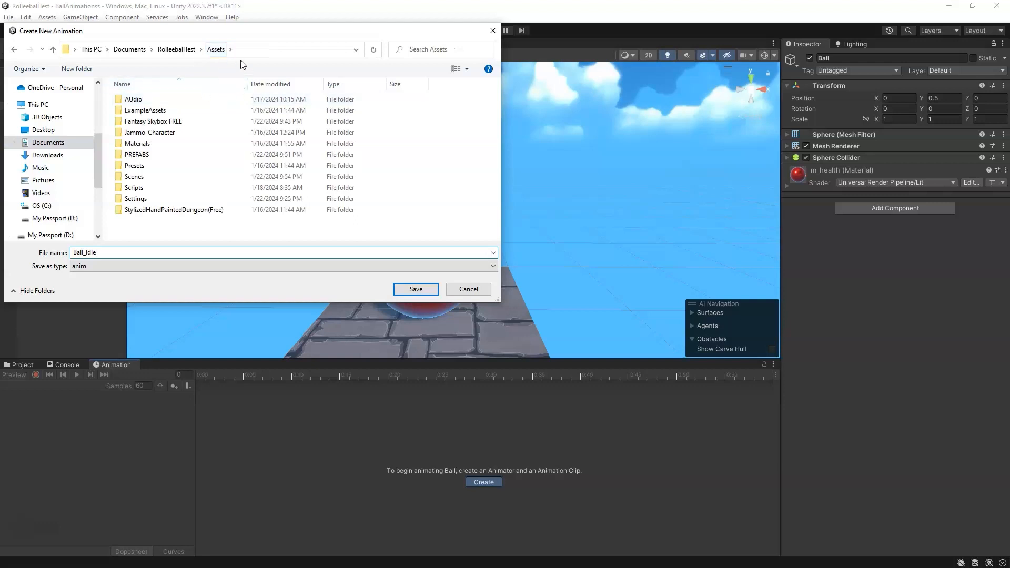
Step: Create a new folder named Anim in Assets and save the Ball_Idle clip inside it
right_click(139, 230)
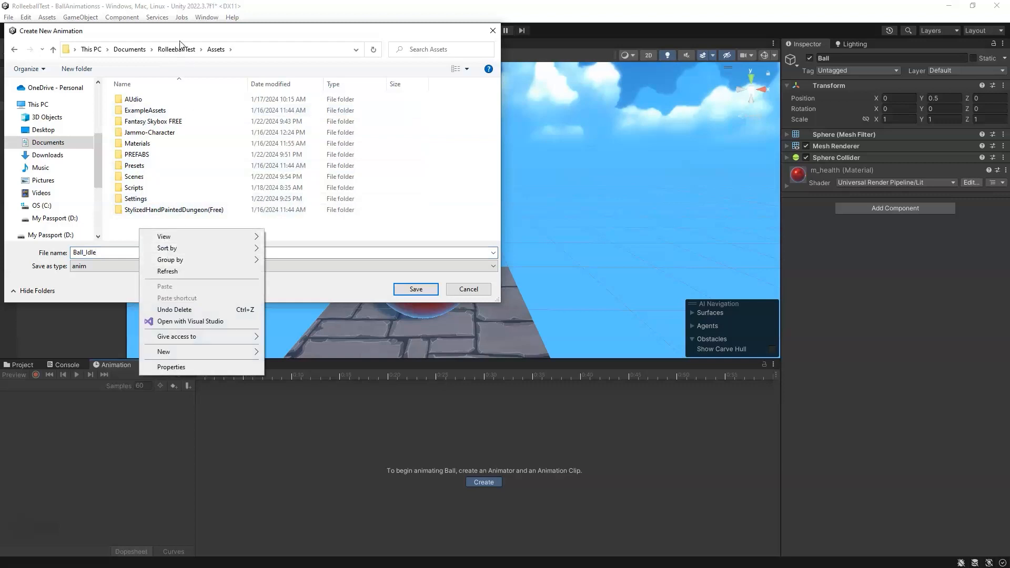
right_click(126, 230)
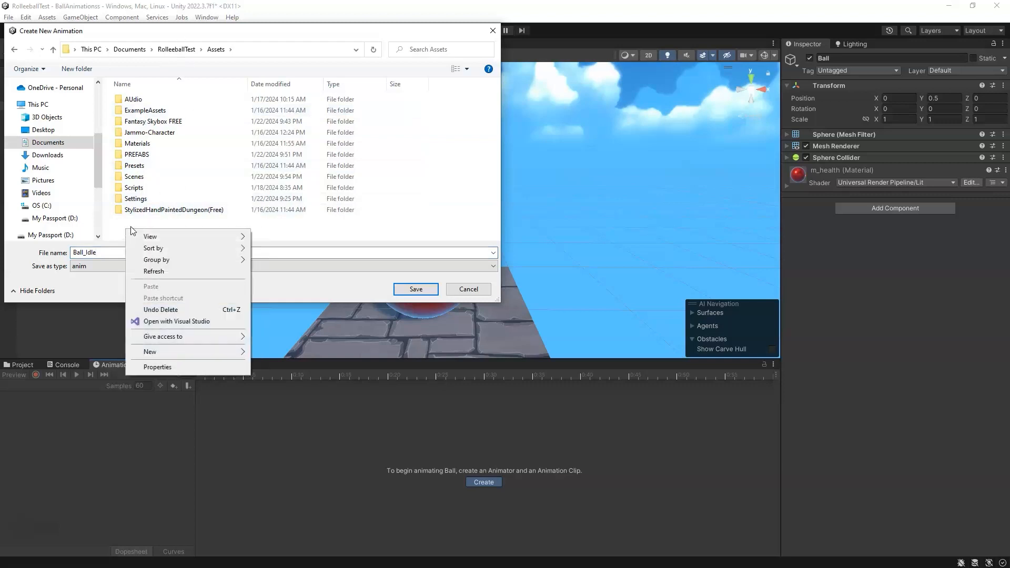
mouse_move(178, 354)
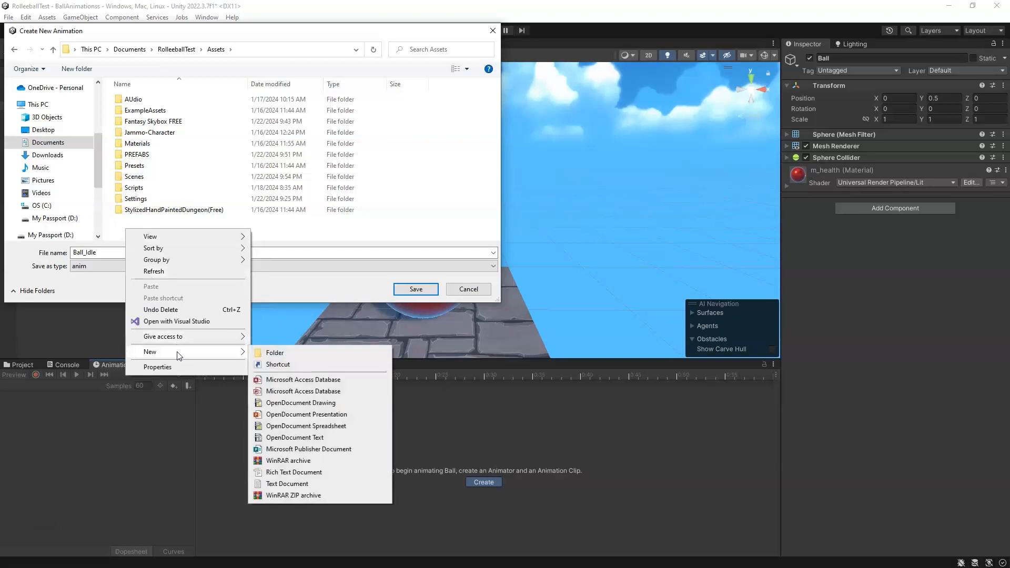
click(279, 353)
text(Anim)
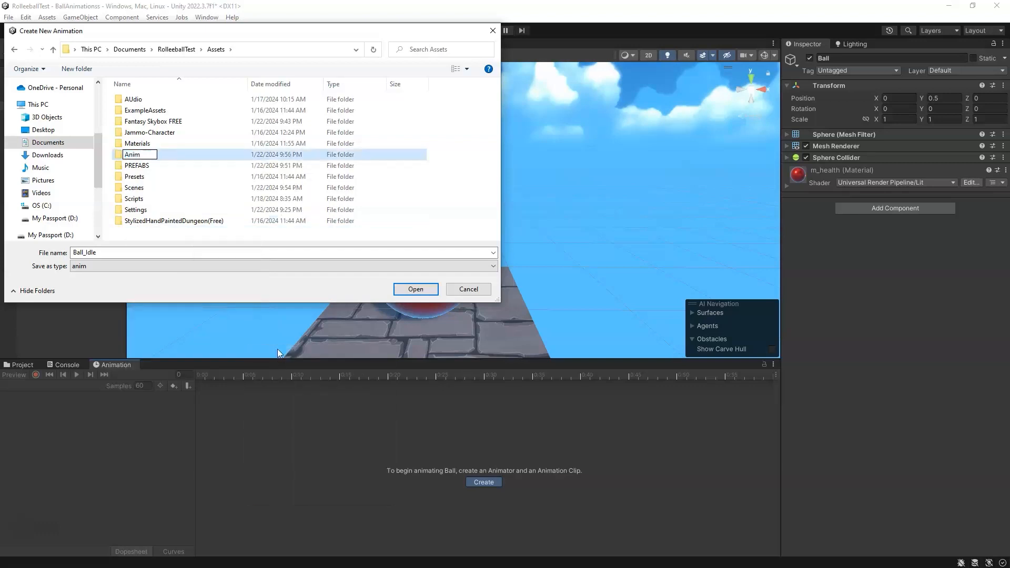
key(Return)
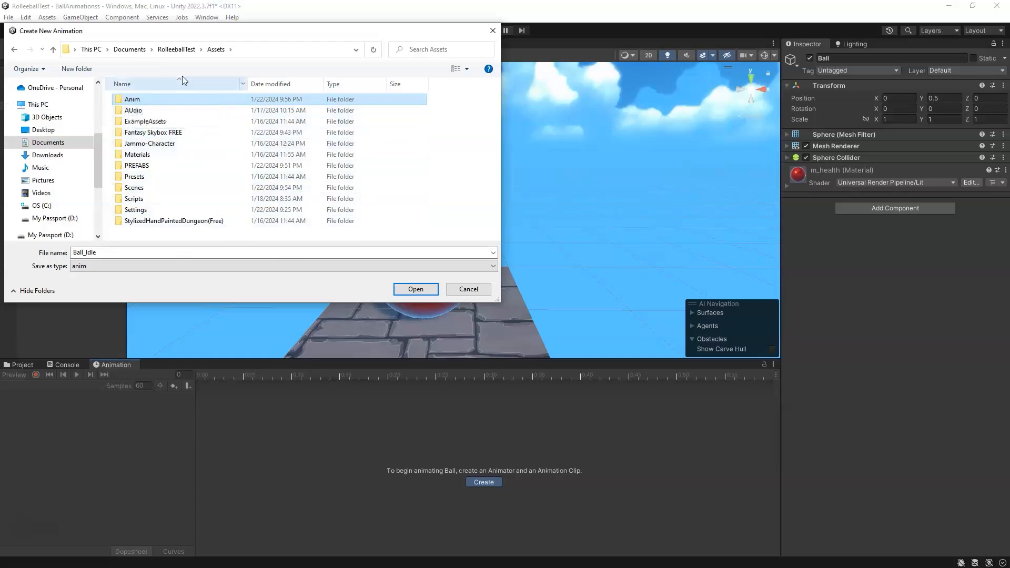
double_click(132, 100)
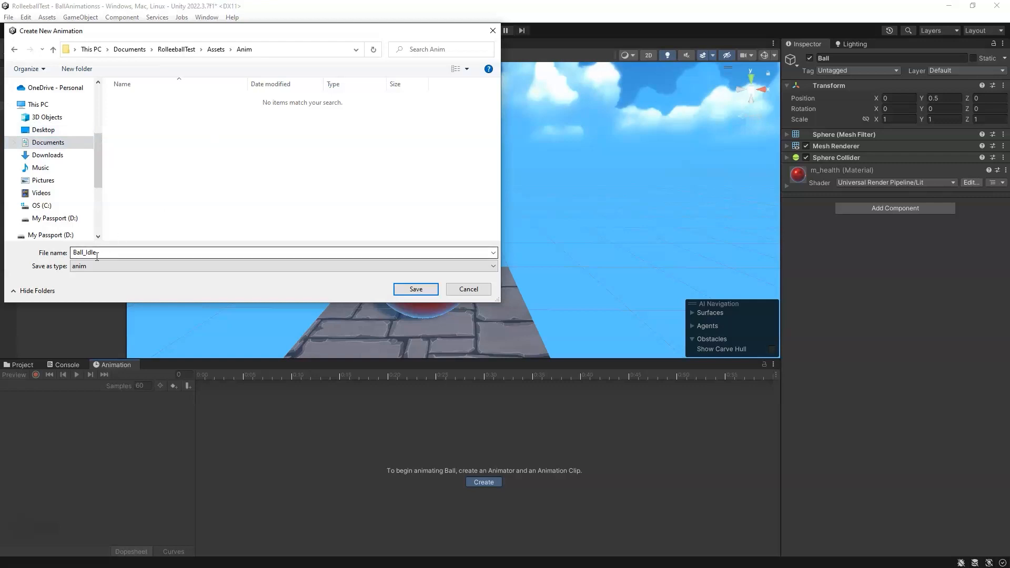
click(414, 291)
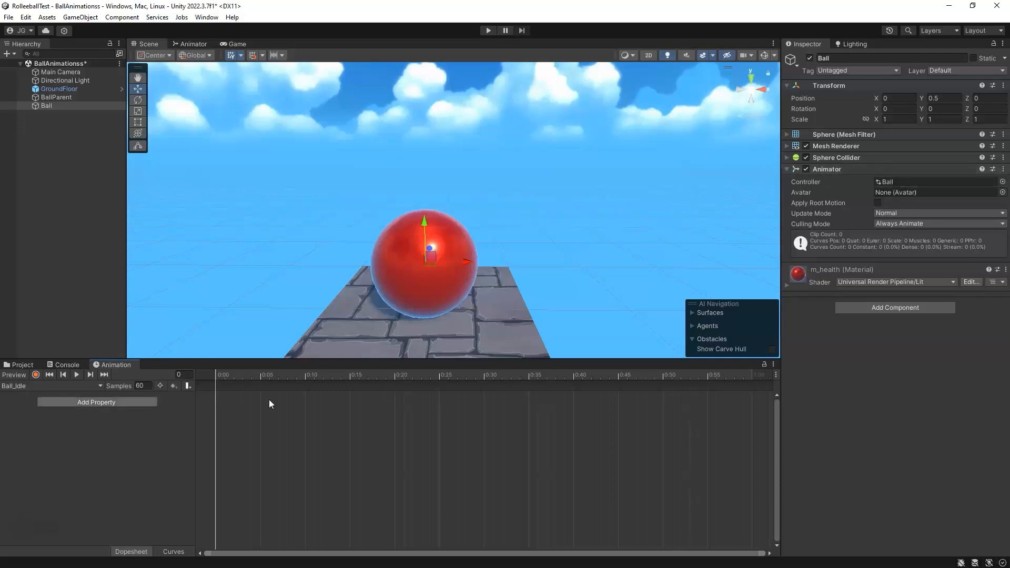
Step: Rearrange the Entry and Ball_Idle states in the Animator graph
mouse_move(228, 373)
mouse_down()
mouse_move(457, 374)
mouse_move(213, 371)
mouse_up()
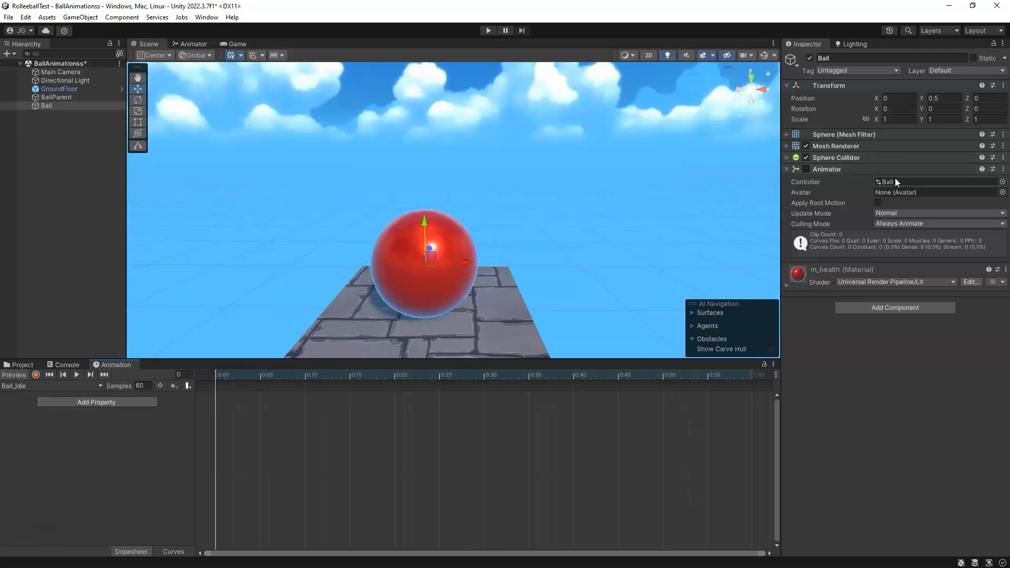
click(195, 45)
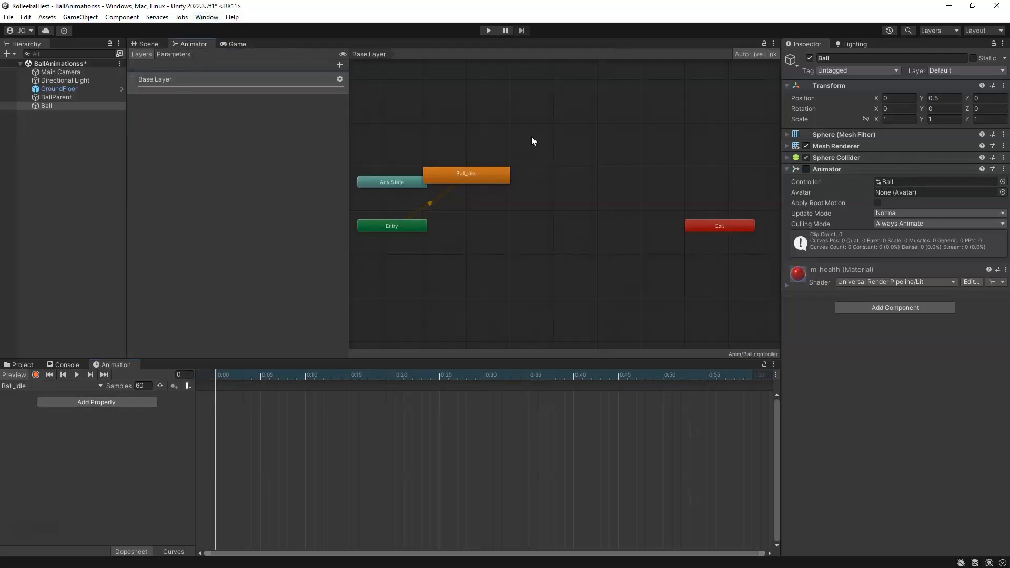
drag(470, 175, 538, 176)
drag(394, 225, 441, 139)
click(526, 171)
drag(526, 171, 531, 152)
drag(443, 138, 421, 143)
drag(544, 156, 527, 149)
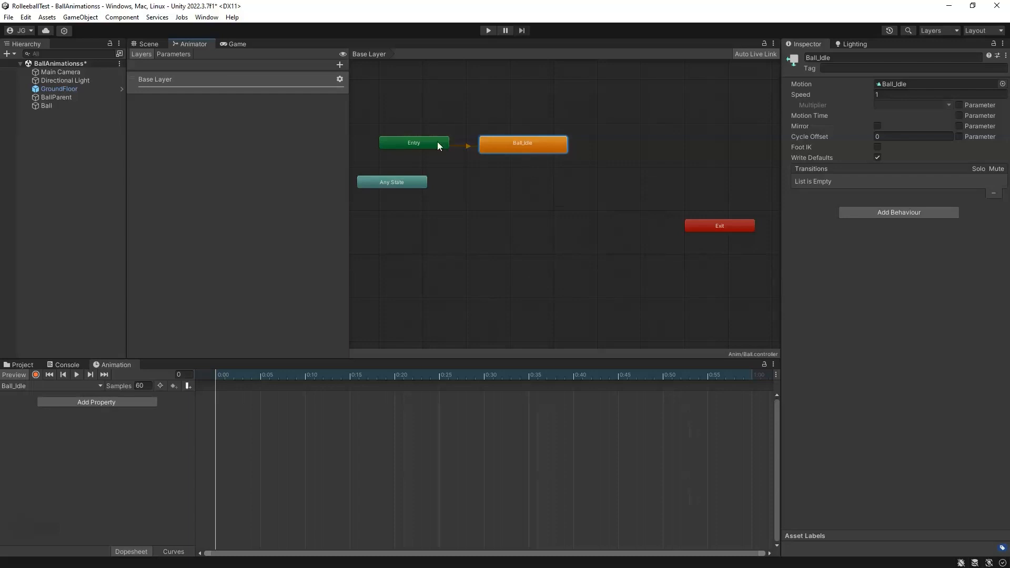
drag(515, 143, 511, 137)
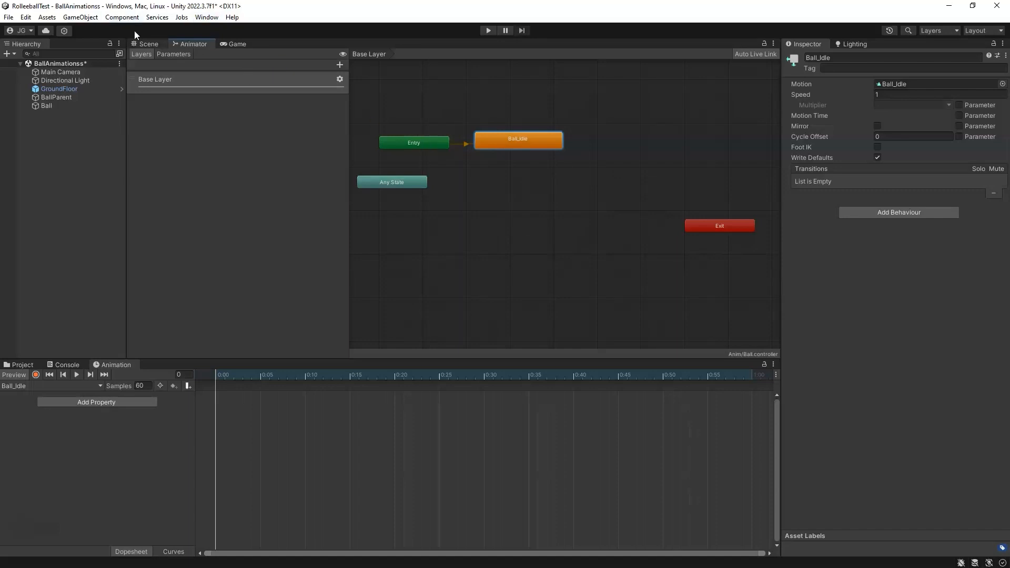
Step: Return to the scene, select Ball and enable its Animator component
click(147, 44)
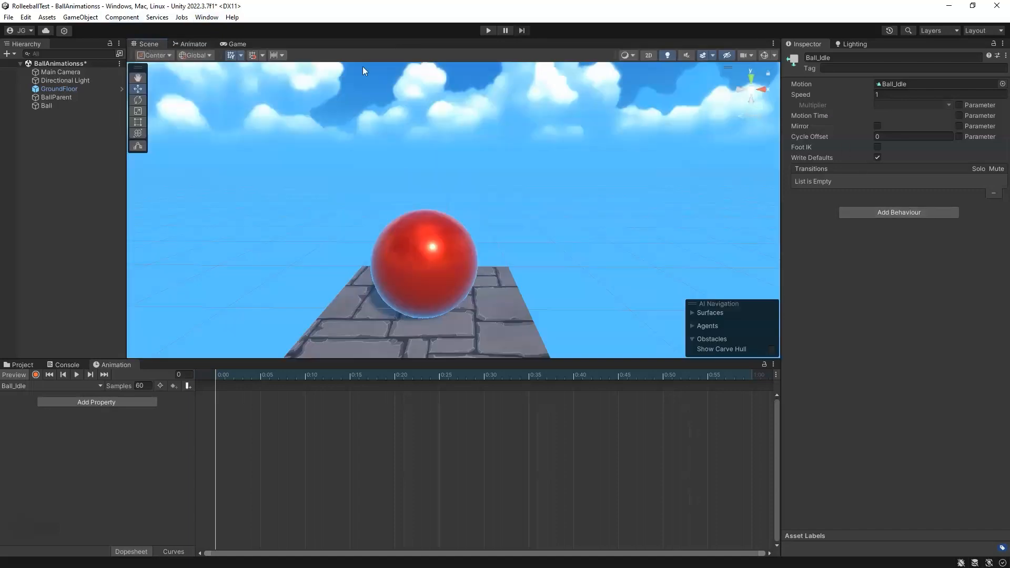
click(58, 107)
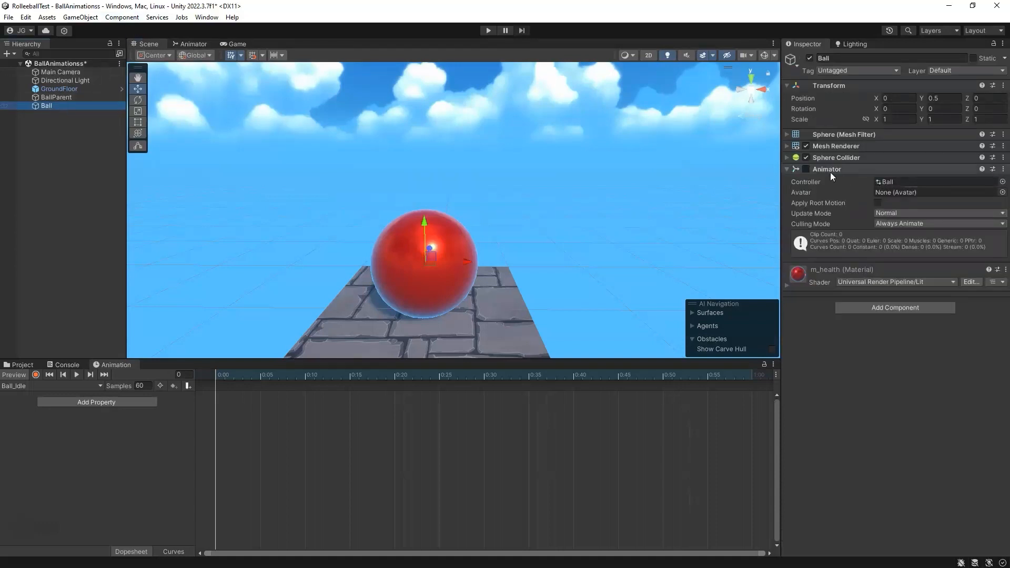
click(807, 169)
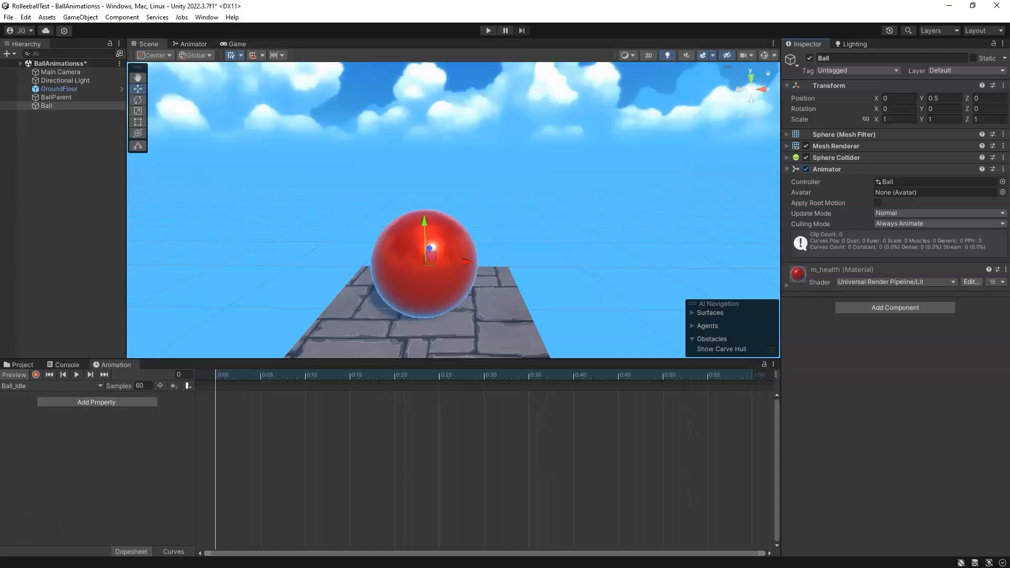
Step: Add the Transform Position property to the Ball_Idle clip and expand its x, y and z curves
click(36, 387)
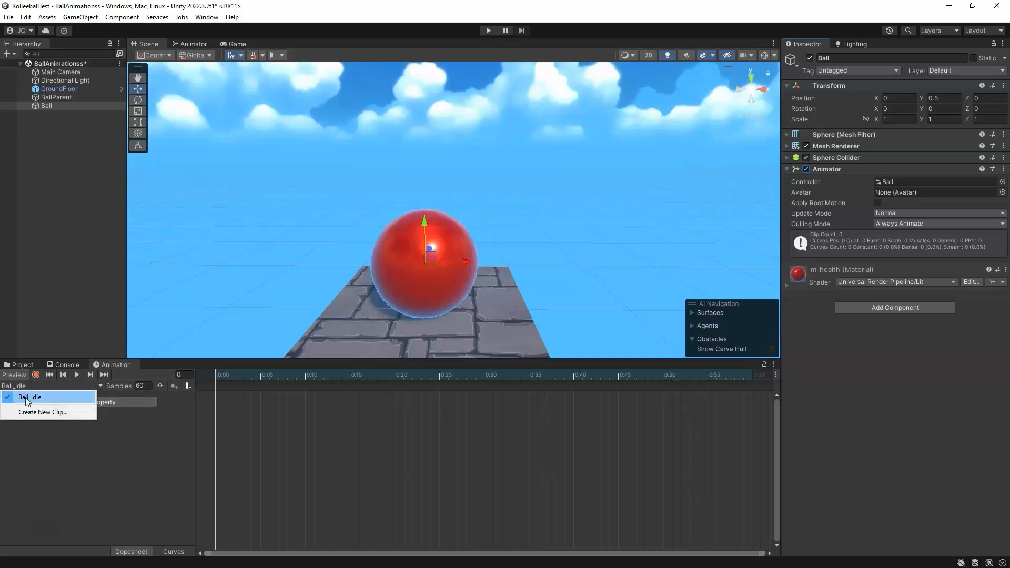
click(127, 415)
click(107, 402)
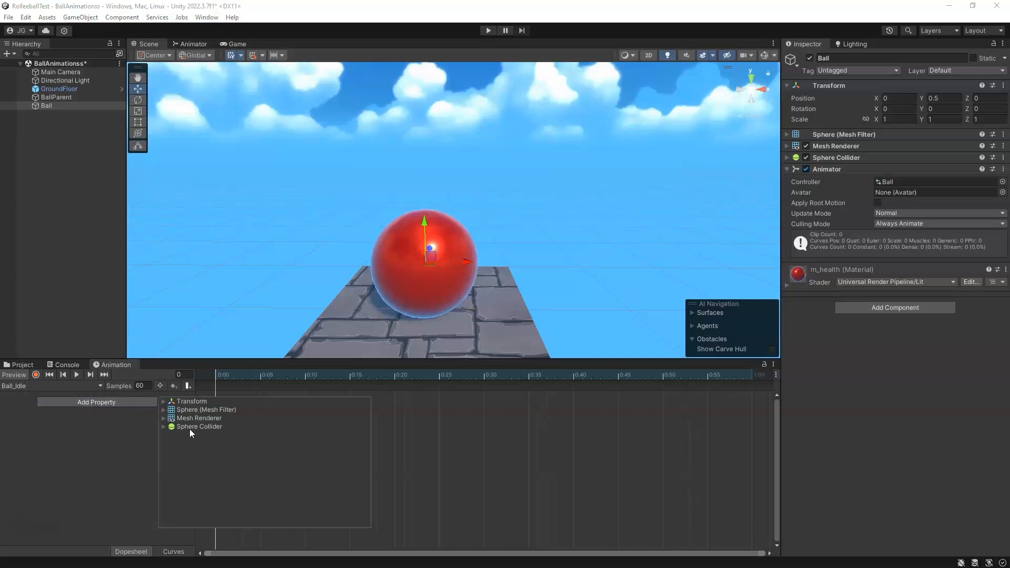
click(164, 402)
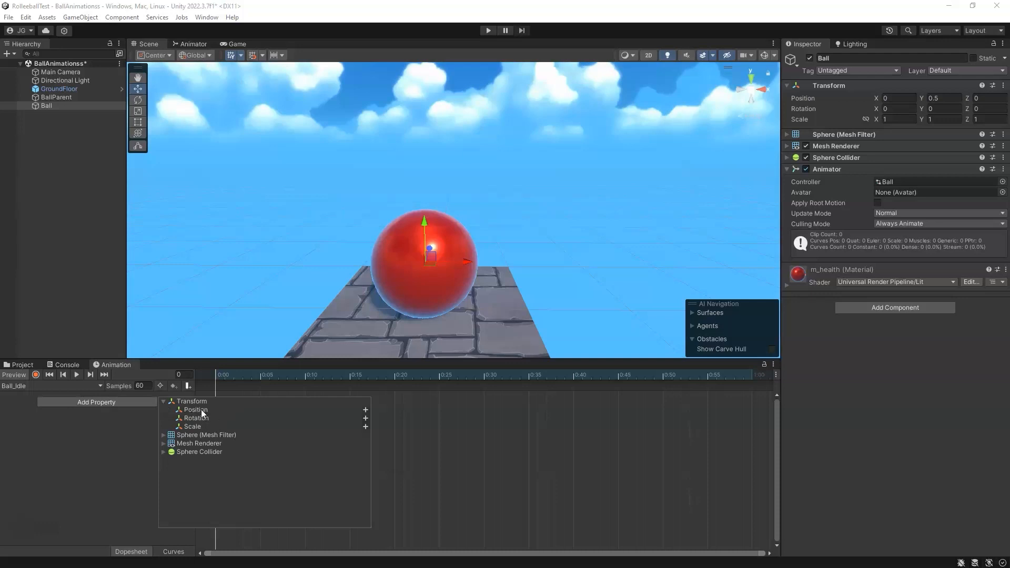
click(366, 410)
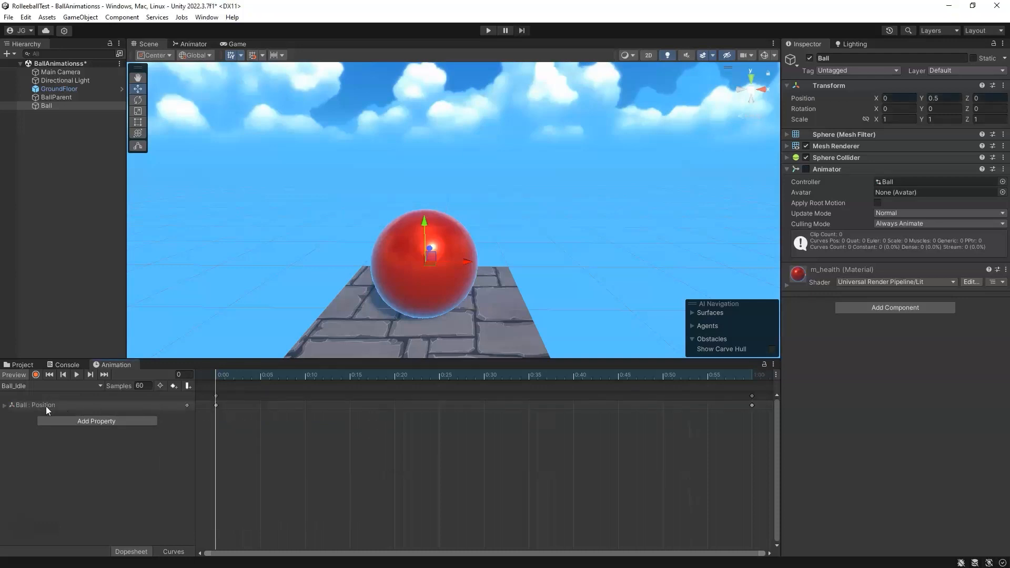
click(14, 405)
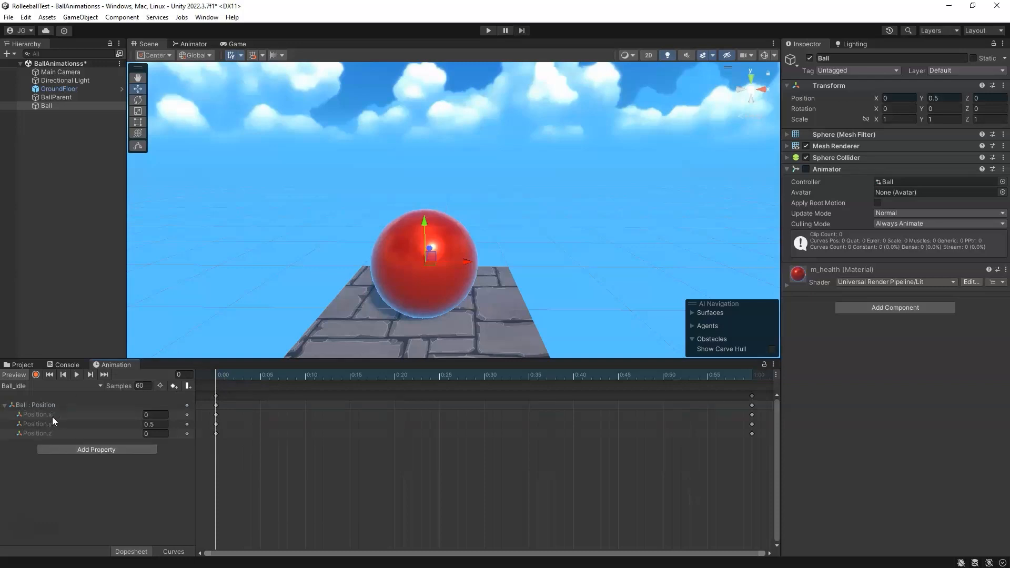
mouse_move(222, 377)
mouse_down()
mouse_move(756, 384)
mouse_move(219, 390)
mouse_up()
click(774, 364)
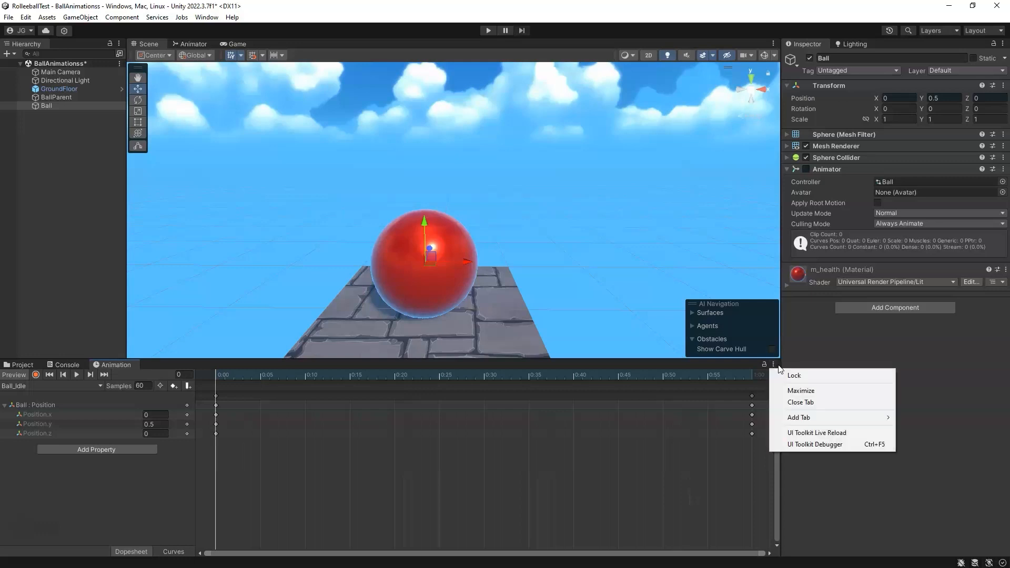
click(726, 365)
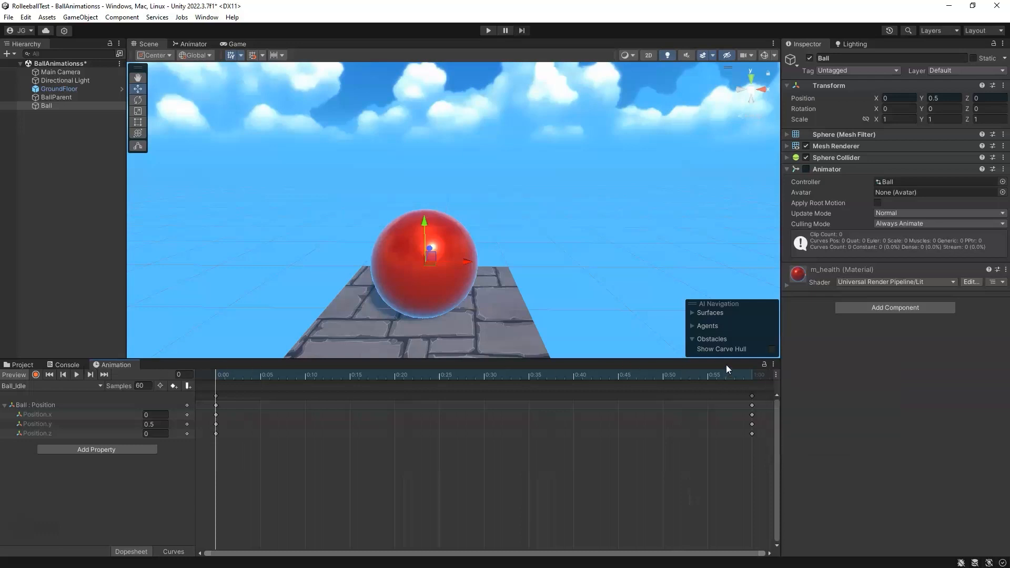
click(776, 375)
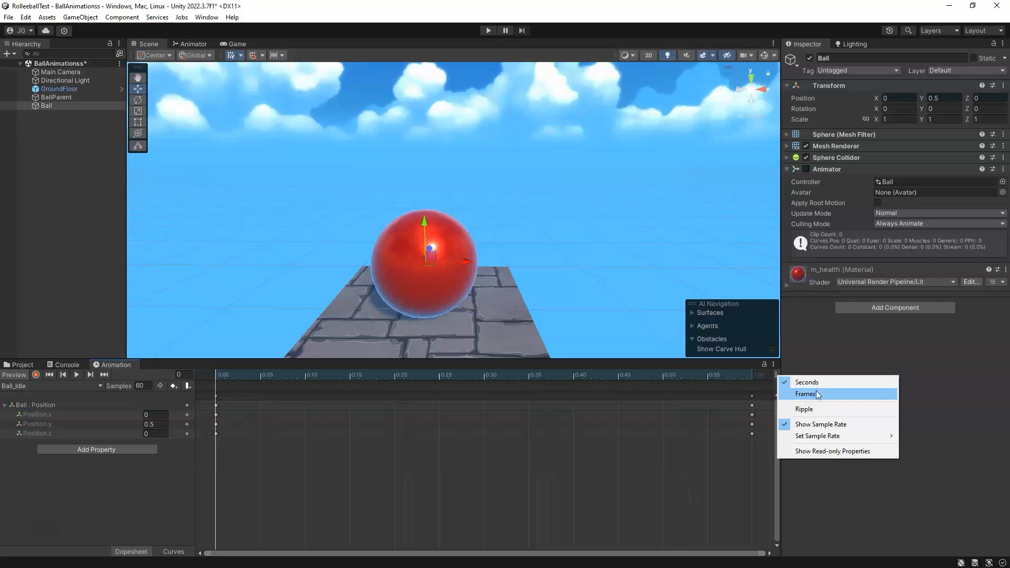
click(802, 428)
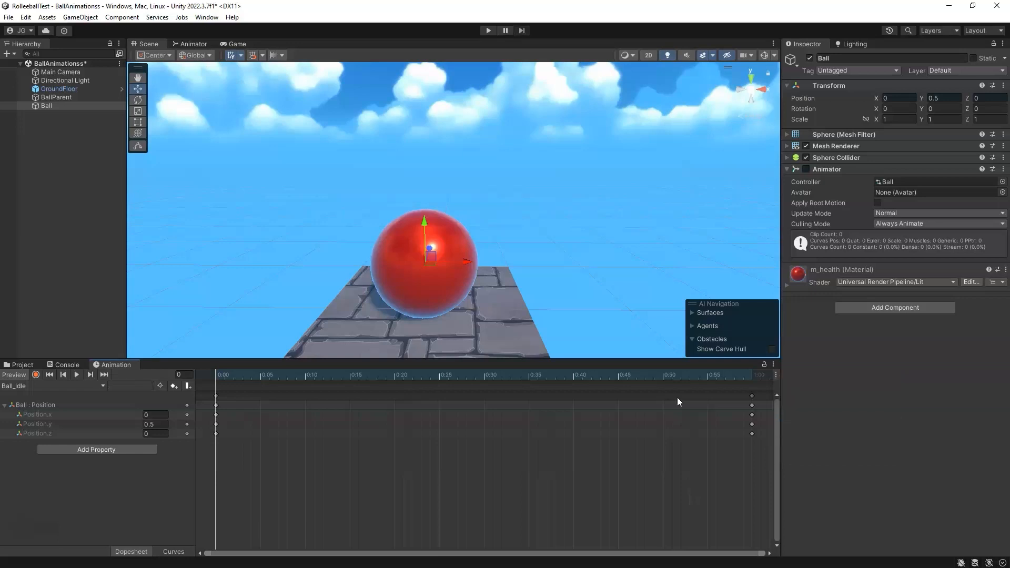
click(774, 364)
click(749, 367)
click(775, 375)
click(812, 424)
click(776, 375)
mouse_move(804, 439)
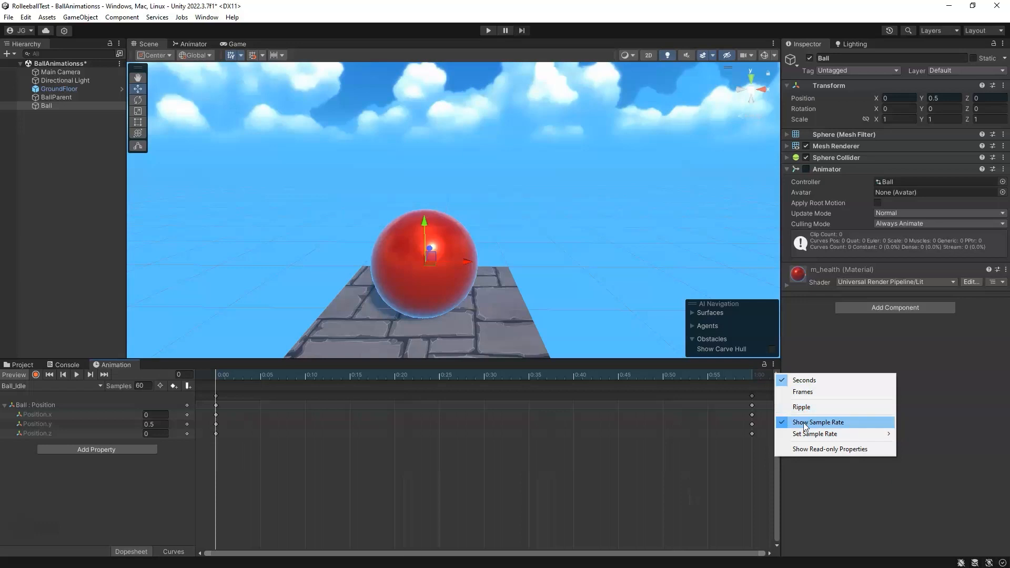
Step: Preview the Ball_Idle clip by playing it and scrubbing the timeline
click(186, 375)
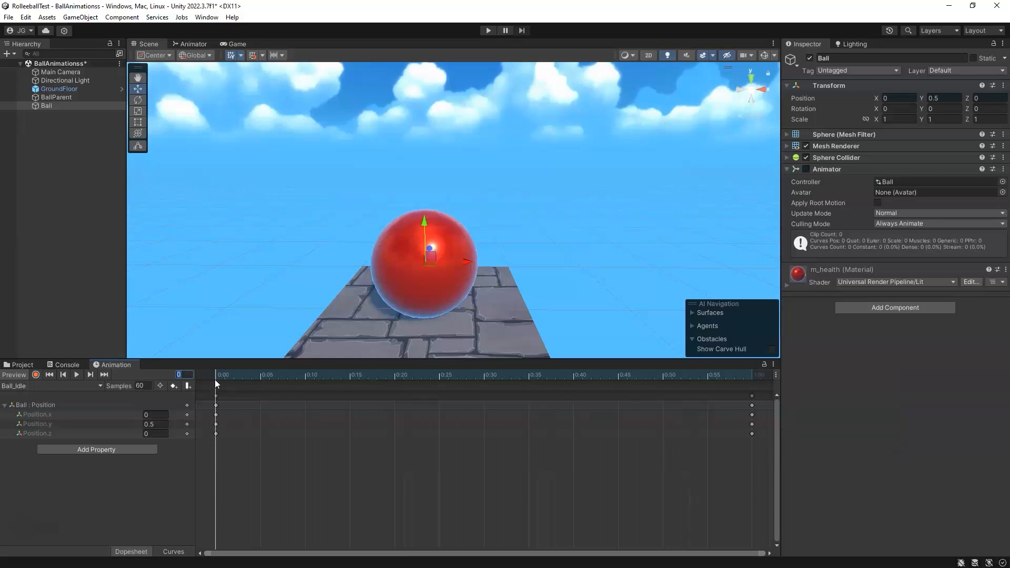
drag(752, 375, 189, 396)
click(78, 375)
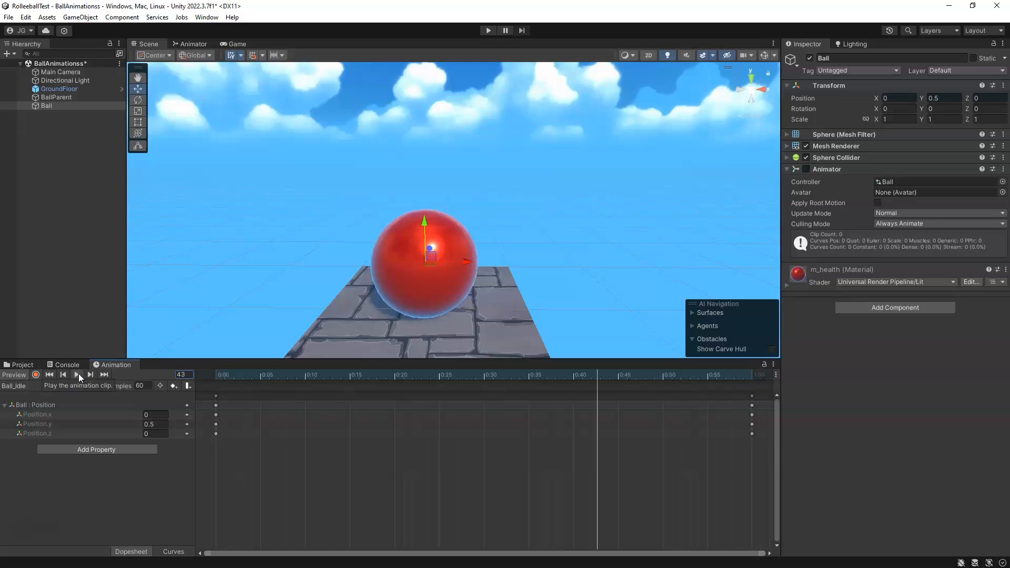
click(78, 374)
click(215, 377)
drag(212, 376, 752, 377)
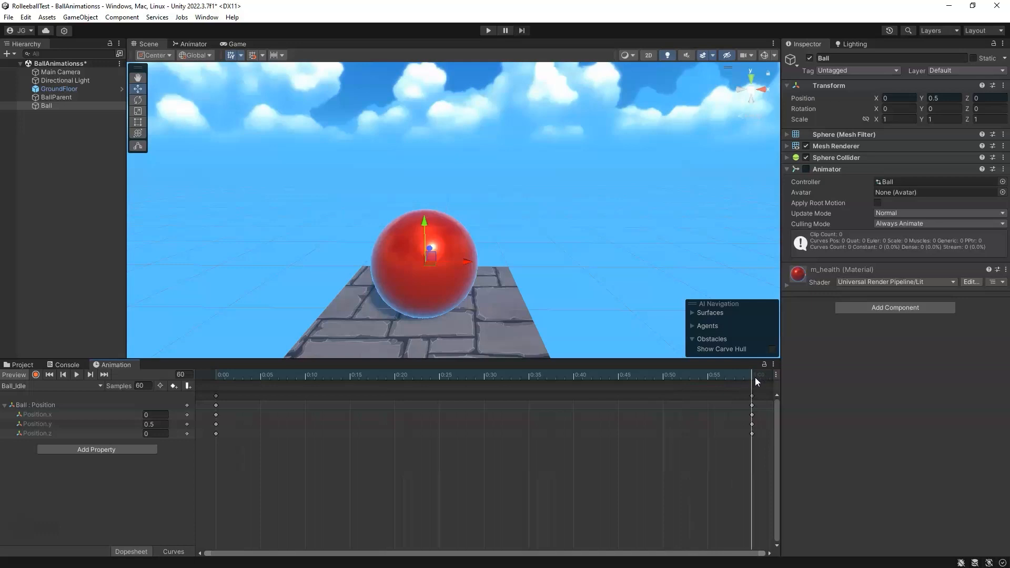
Step: Set the Ball_Idle clip's sample rate to 24 and scrub the playhead to the end
click(218, 374)
click(757, 376)
click(138, 387)
text(24)
click(230, 375)
click(143, 386)
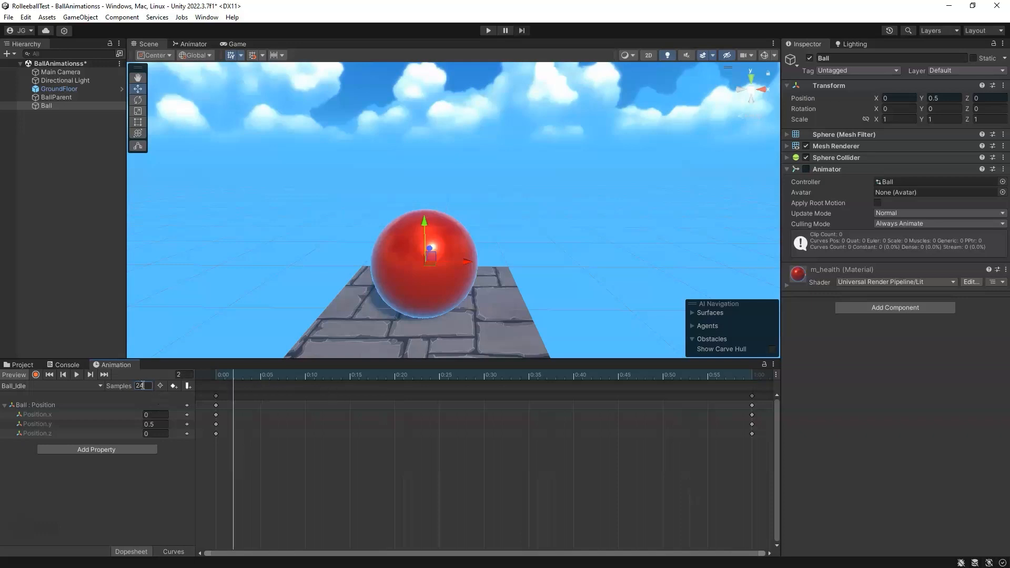
key(Return)
drag(239, 375, 749, 386)
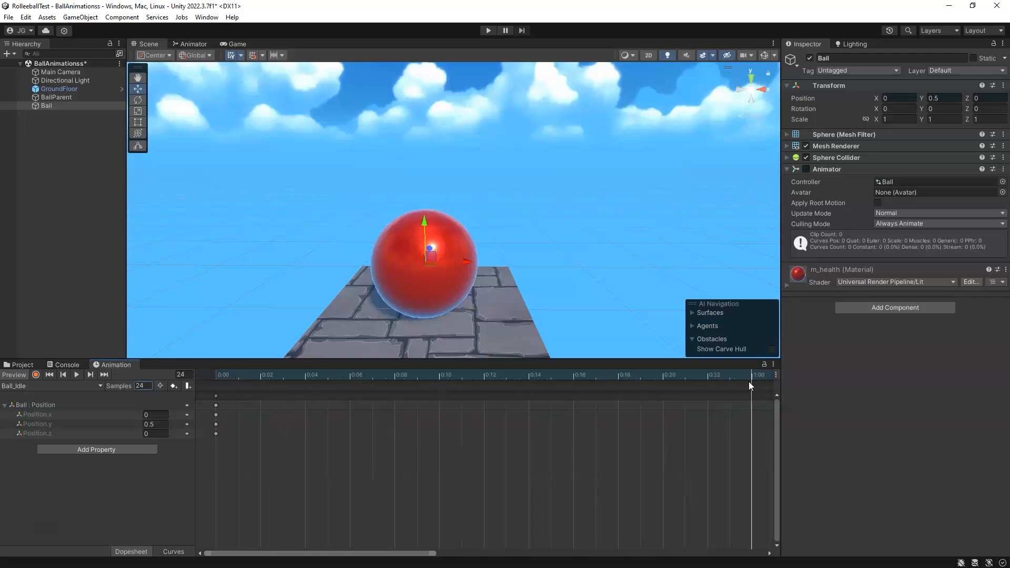
Step: Move the end keyframes of the Ball_Idle position curves to frame 24
drag(434, 553, 763, 552)
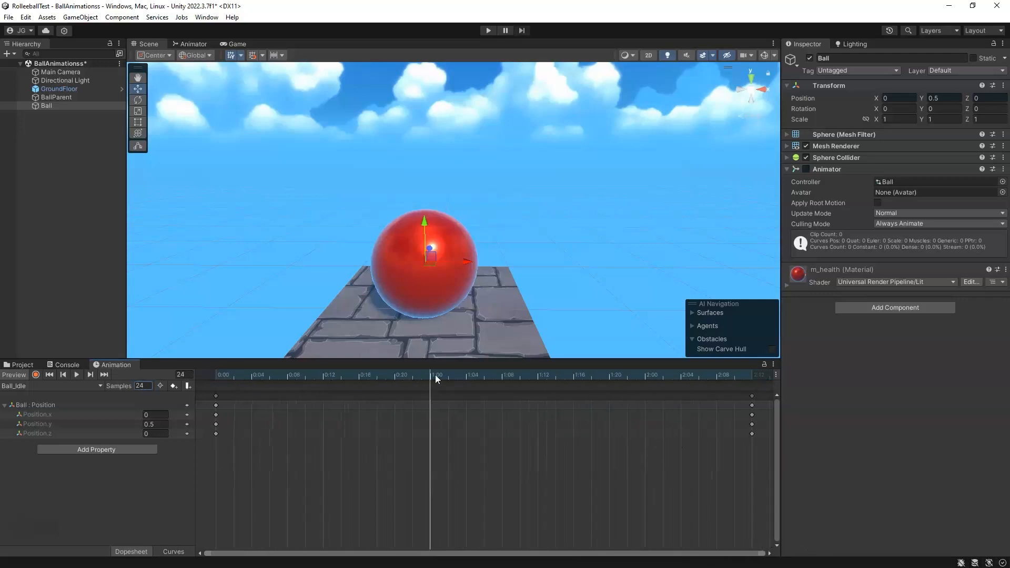
drag(740, 392, 755, 448)
mouse_move(750, 396)
mouse_down()
mouse_move(430, 398)
mouse_move(381, 375)
mouse_move(757, 389)
mouse_up()
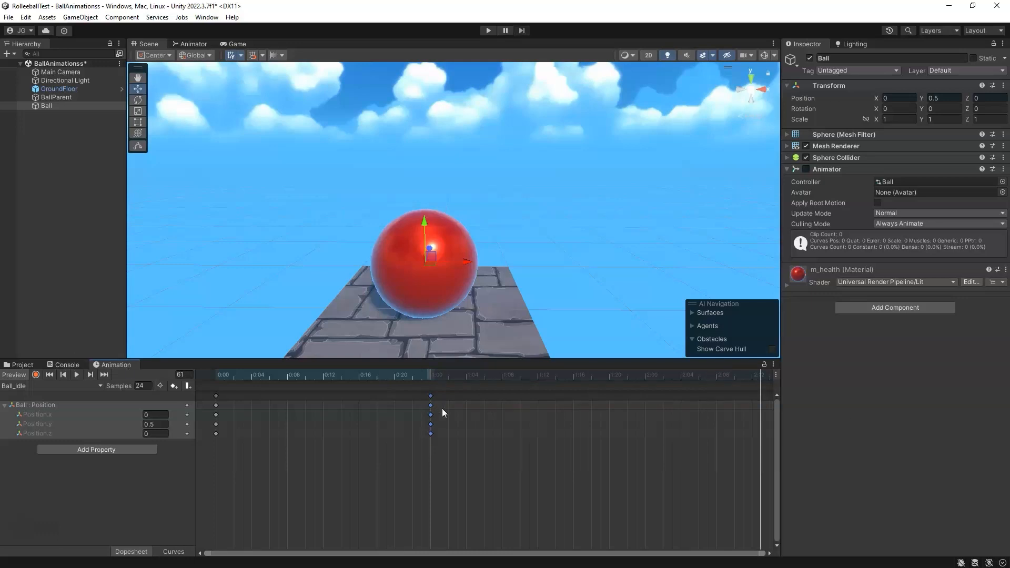
drag(219, 374, 430, 387)
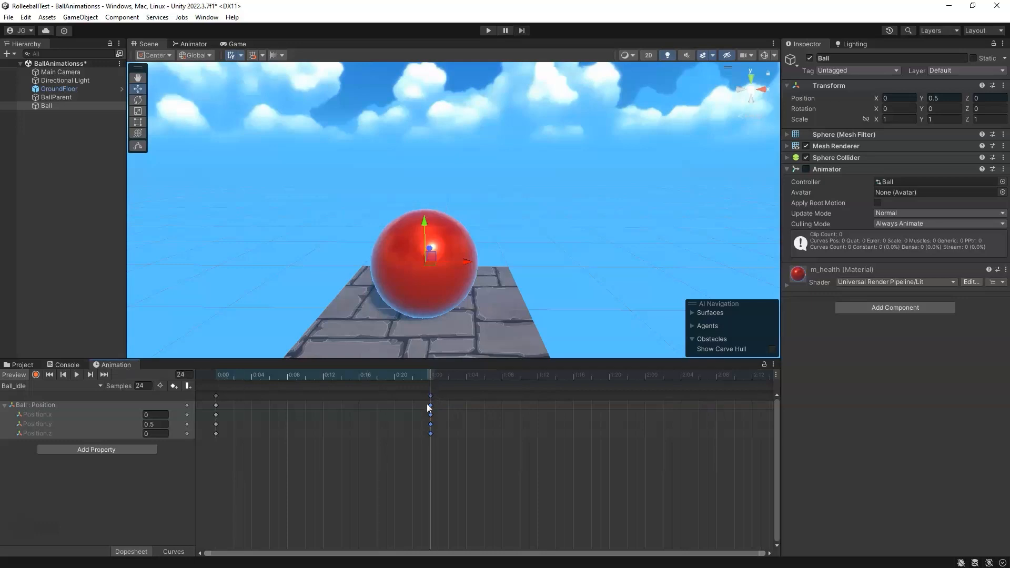
drag(763, 553, 594, 556)
drag(523, 378, 184, 404)
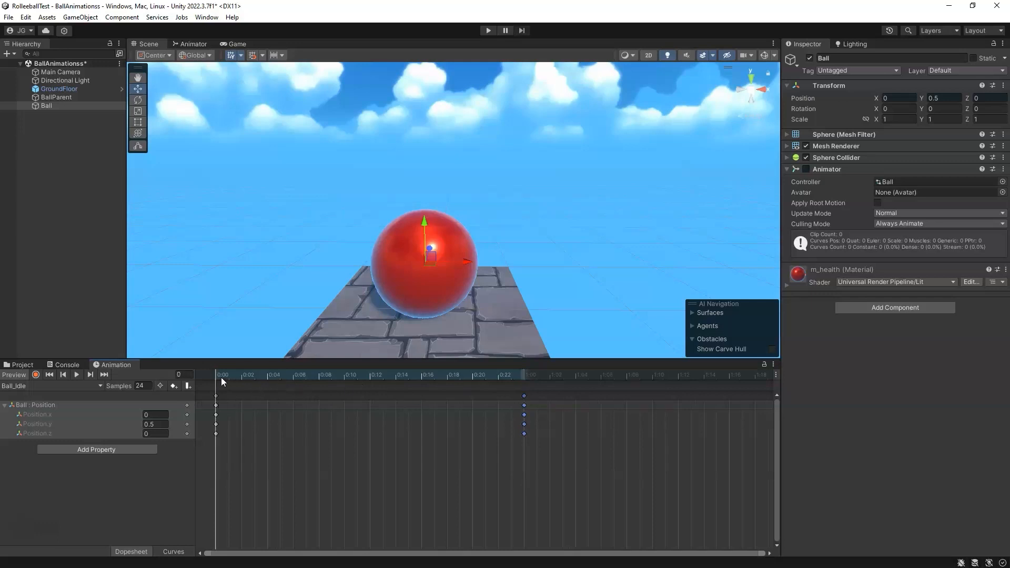
Step: At frame 8, raise the Ball to about 0.561 in Y and add a key on Position.y
mouse_move(220, 375)
mouse_down()
mouse_move(295, 384)
mouse_move(223, 380)
mouse_up()
click(78, 374)
click(78, 374)
click(321, 378)
scroll(445, 302, up, 5)
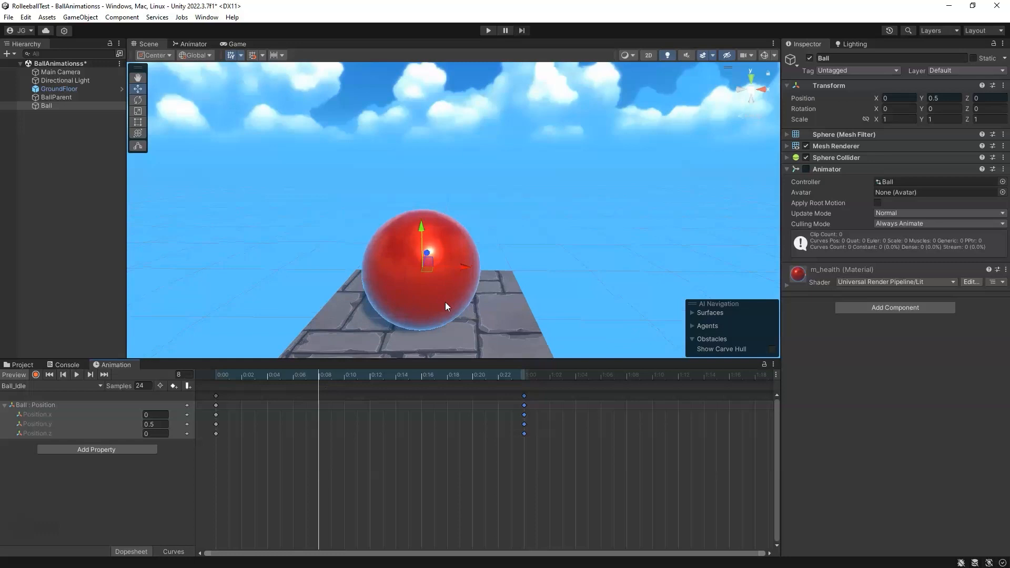
middle_drag(474, 301, 494, 255)
alt+drag(494, 256, 471, 275)
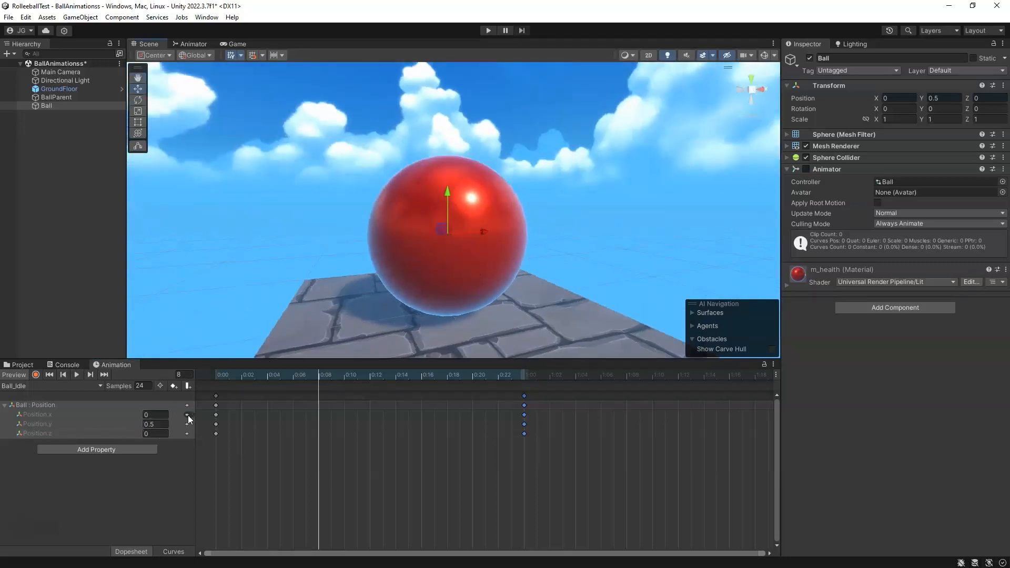
drag(451, 204, 450, 195)
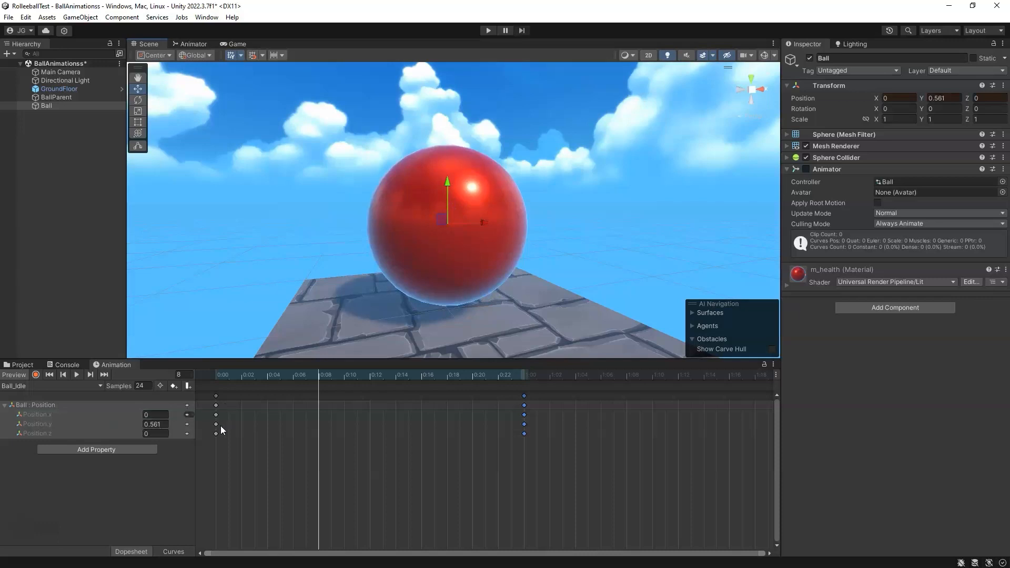
click(188, 424)
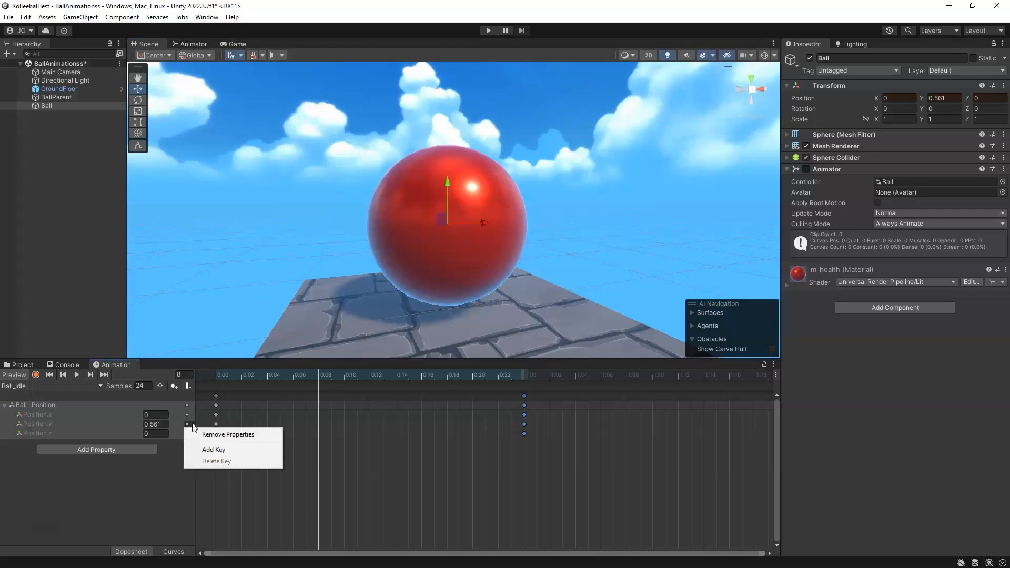
click(208, 450)
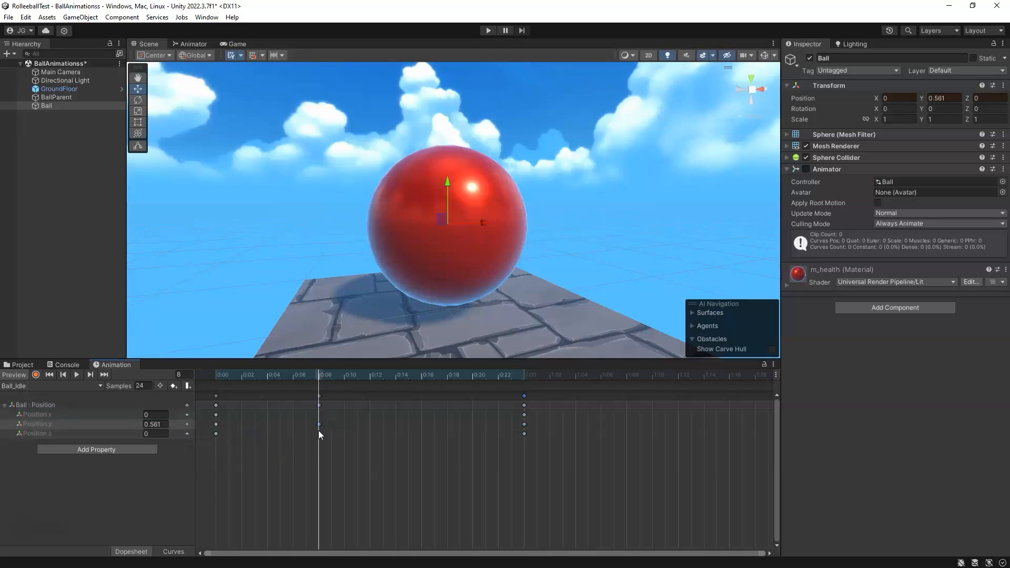
Step: Scrub the clip, then add a Position.y key of 0.5 at frame 13
drag(317, 377, 241, 380)
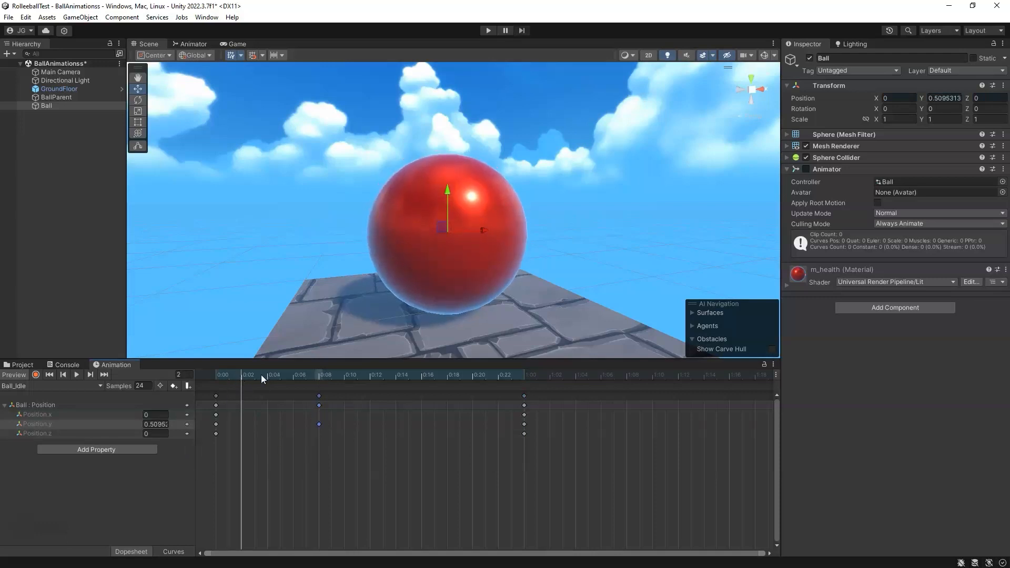
mouse_move(320, 425)
mouse_down()
mouse_move(295, 423)
mouse_move(318, 424)
mouse_up()
click(318, 375)
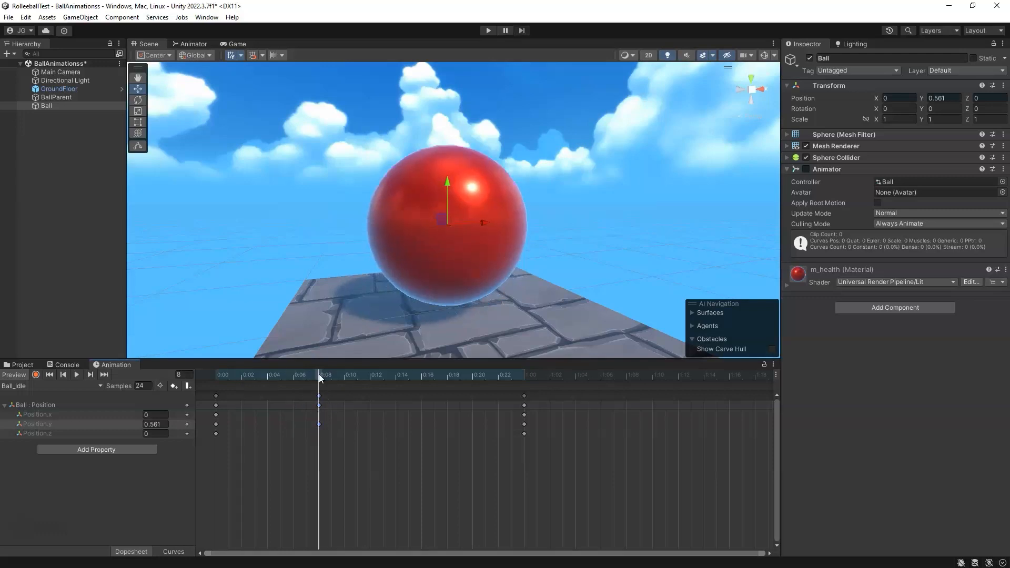
click(214, 375)
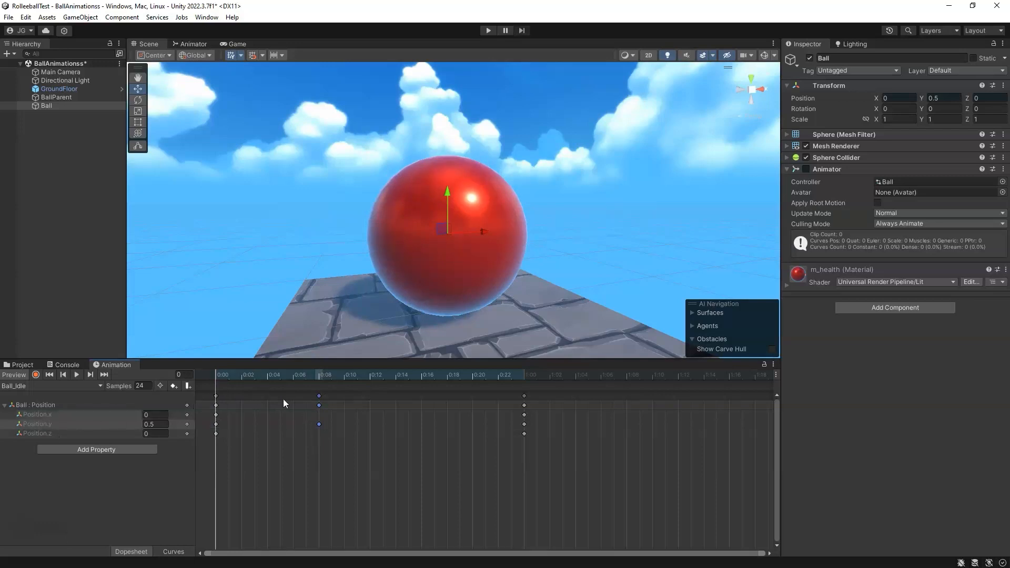
click(327, 374)
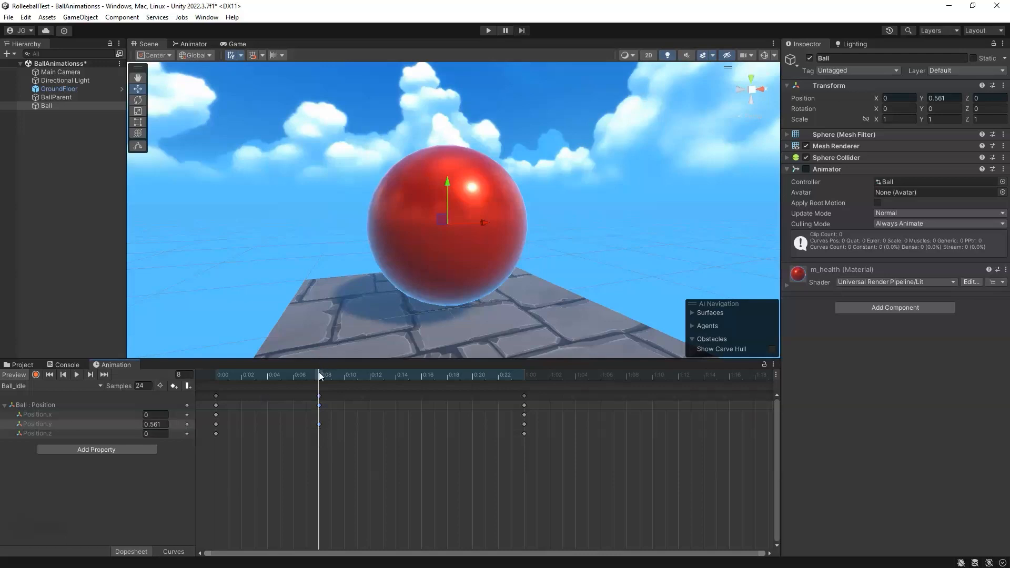
drag(320, 375, 385, 398)
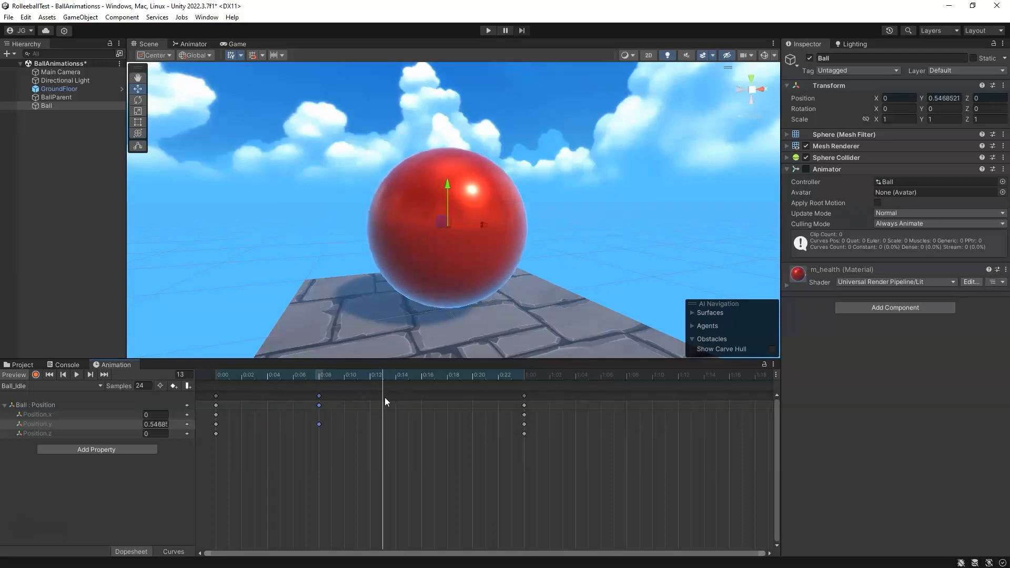
drag(154, 425, 185, 427)
key(BackSpace)
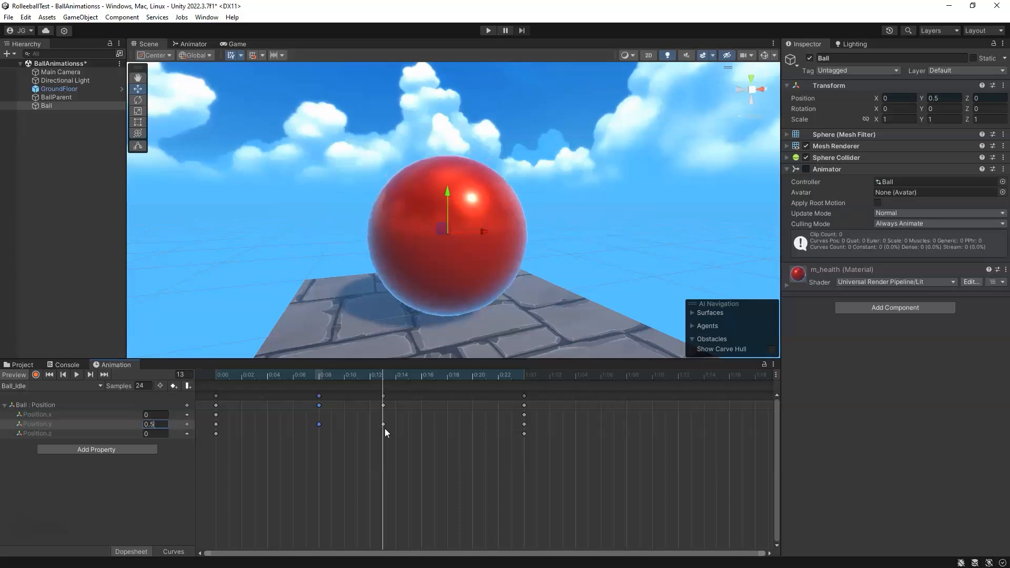
Step: Set Position.y to 0.55 at frame 8
drag(390, 374, 450, 378)
click(320, 375)
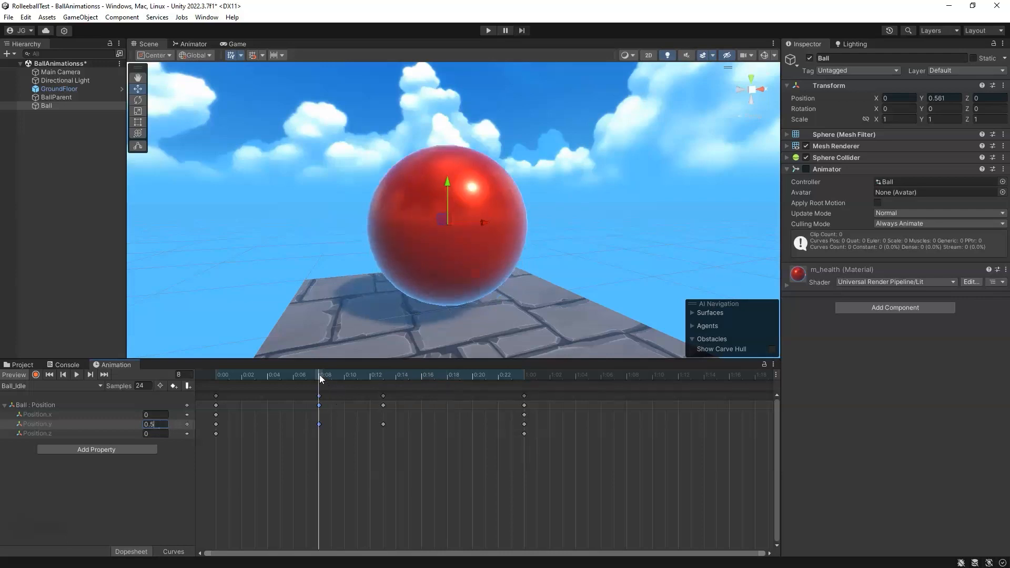
click(329, 450)
double_click(153, 425)
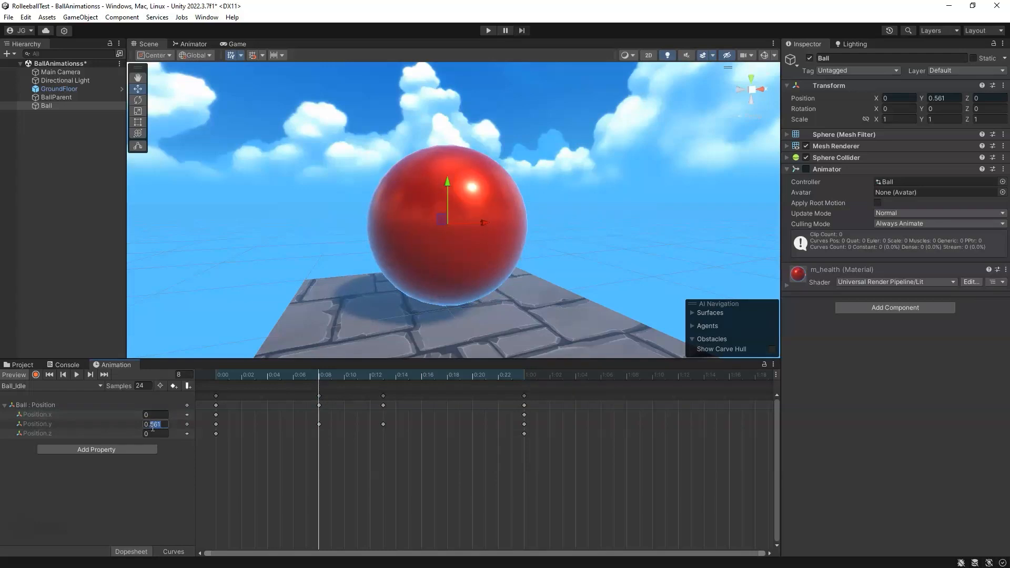
text(55)
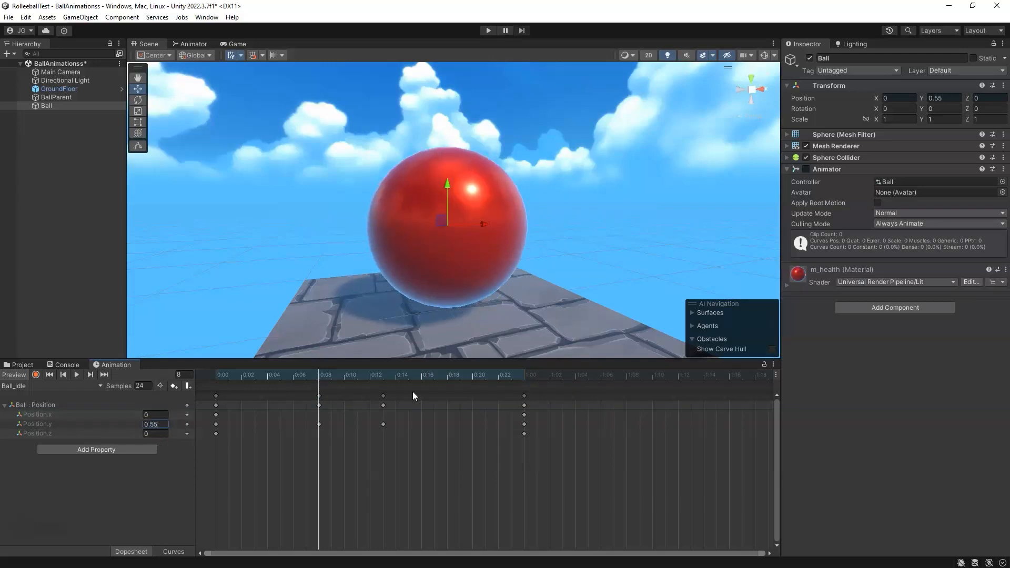
Step: Add a Position.y key of 0.55 at frame 19
click(456, 377)
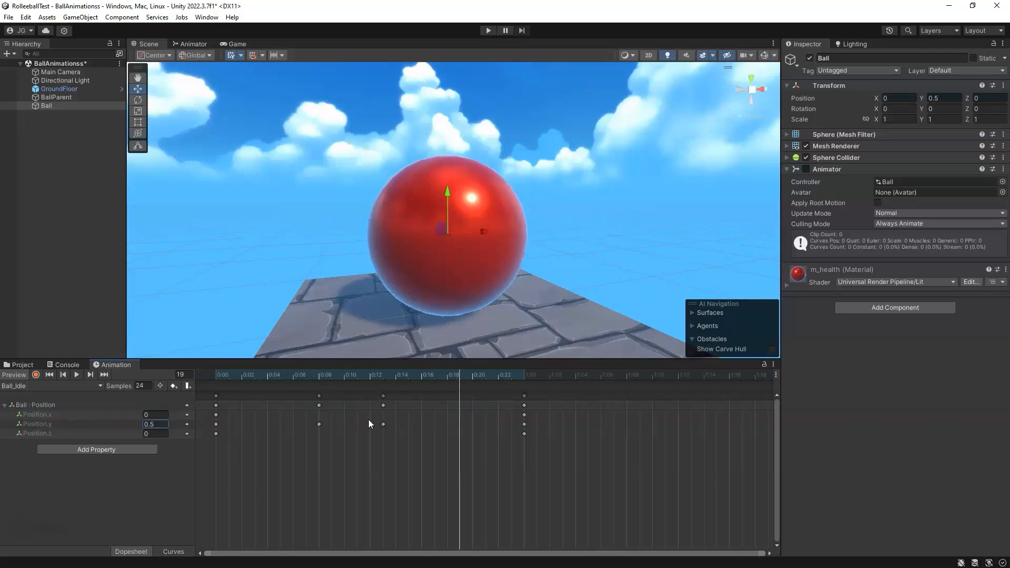
click(160, 424)
text(5)
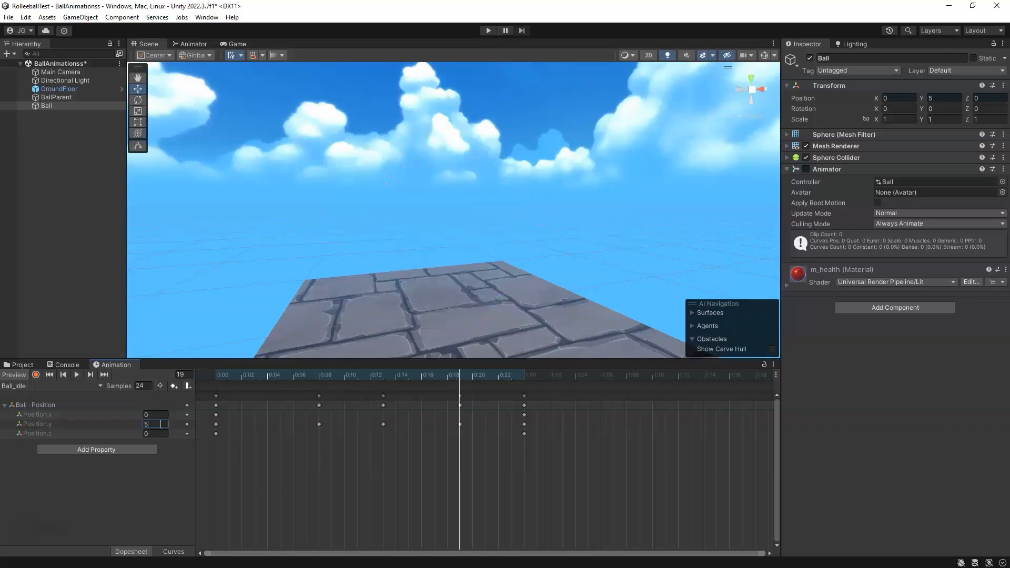
drag(160, 425, 120, 423)
text(.55)
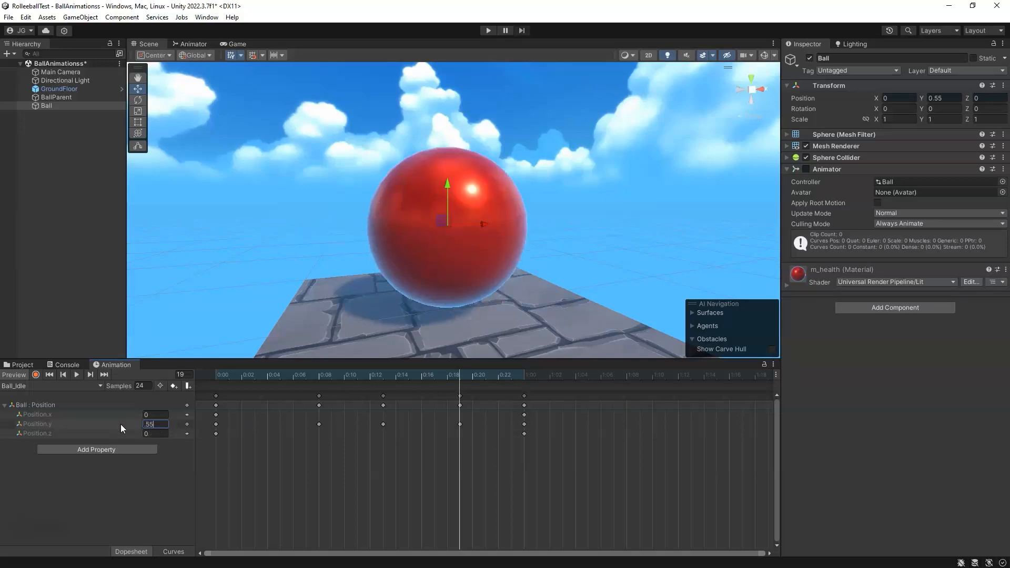
key(Return)
Step: Move the Position.y keys to frames 6, 12 and 18
drag(459, 372, 324, 374)
drag(317, 423, 293, 425)
drag(301, 376, 370, 375)
click(382, 425)
drag(379, 429, 372, 425)
drag(457, 424, 444, 424)
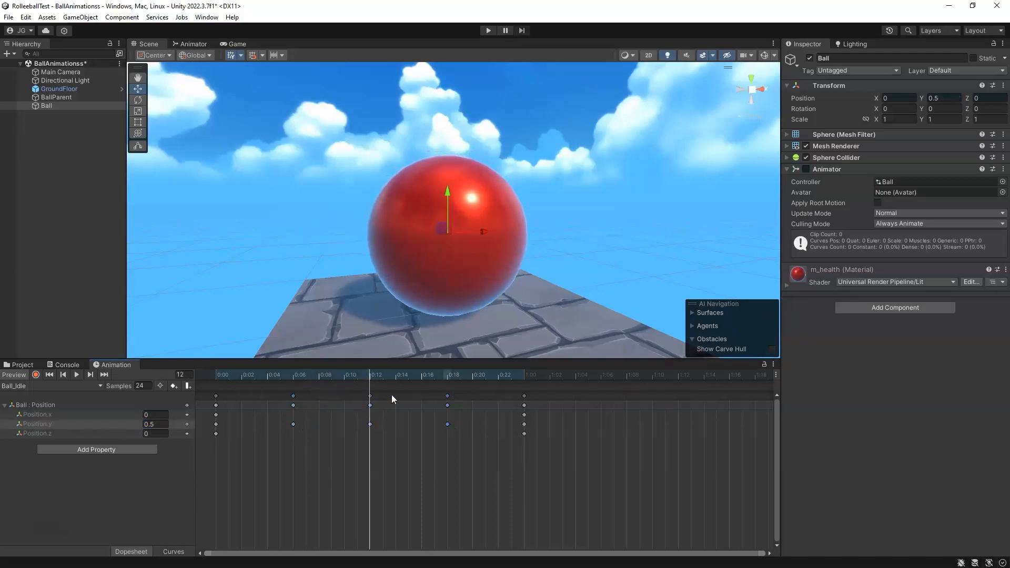
Step: Inspect the clip's keyframes by scrubbing and selecting the keys on the x and y curves
drag(371, 377, 215, 390)
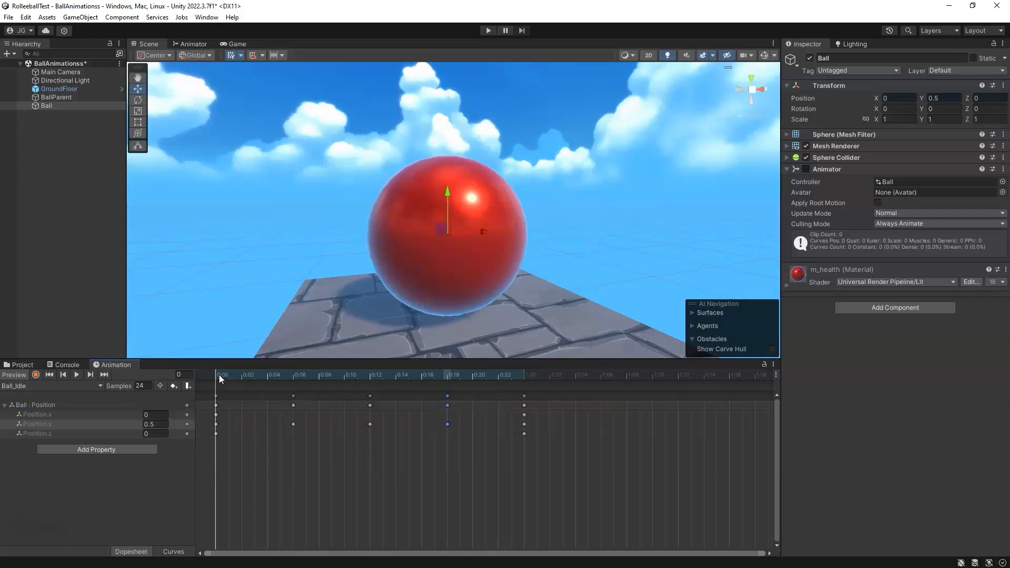
drag(213, 377, 519, 398)
click(45, 405)
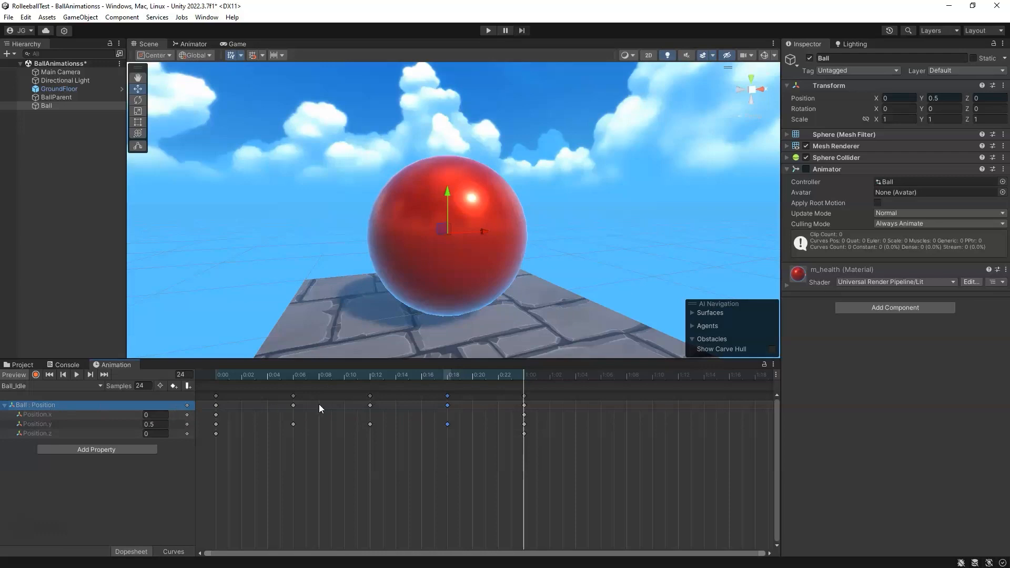
drag(226, 372, 368, 377)
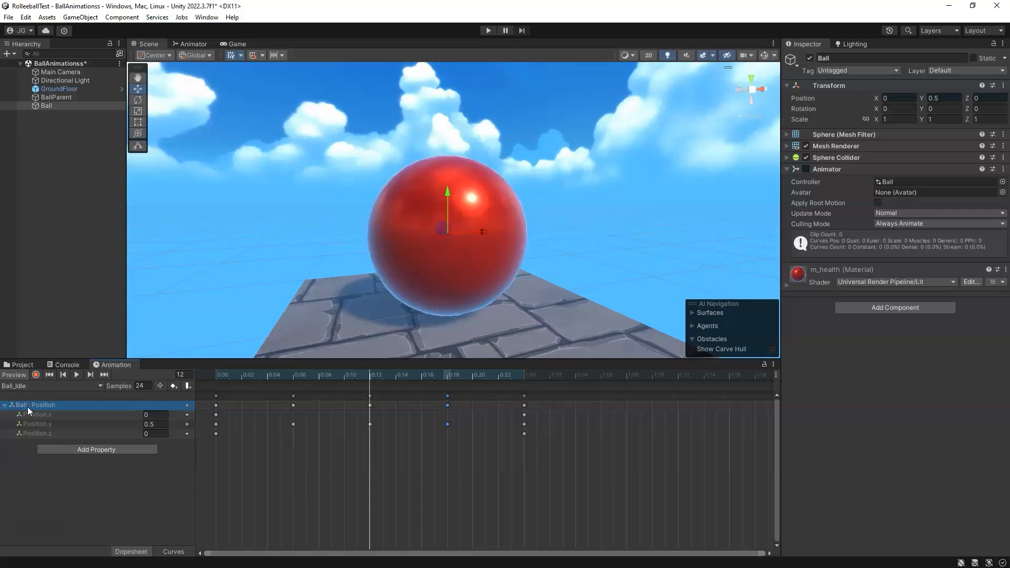
click(5, 405)
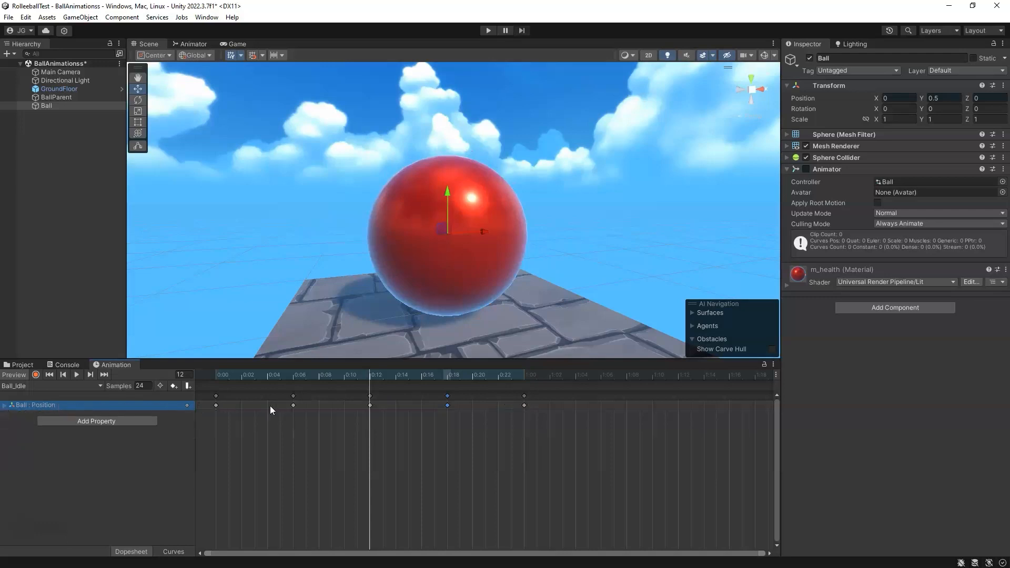
drag(223, 375, 293, 377)
click(447, 375)
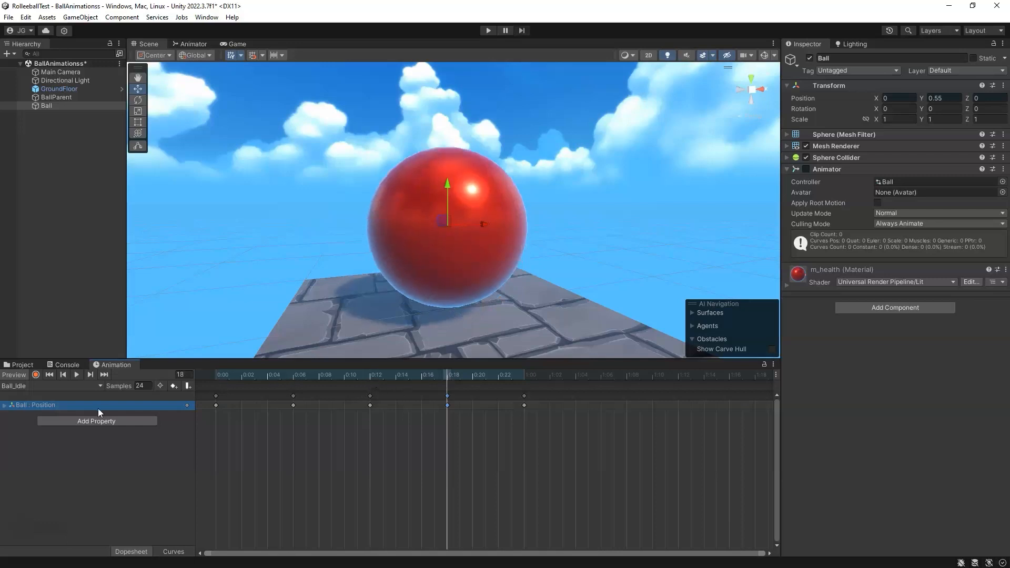
click(4, 406)
click(48, 414)
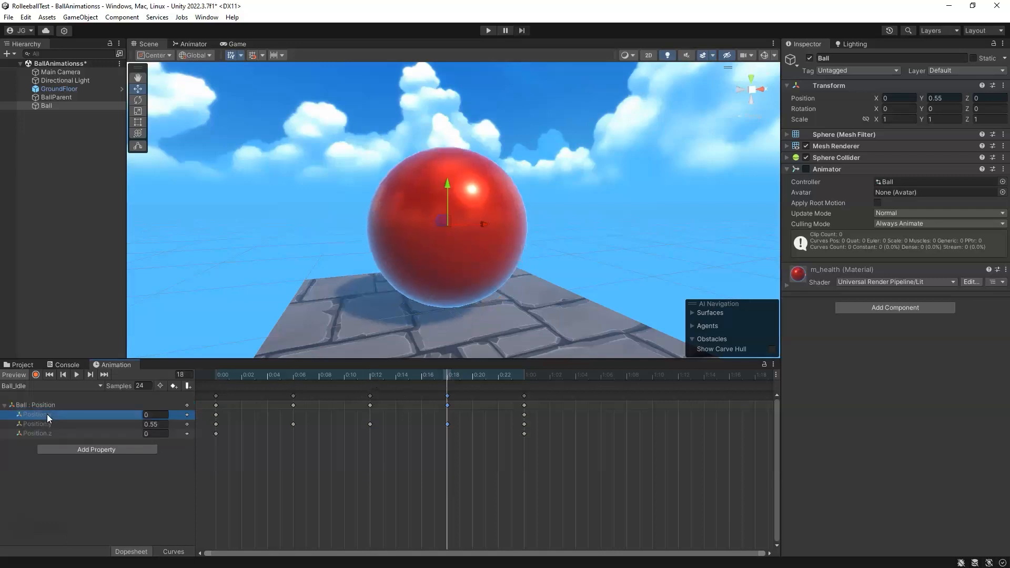
click(217, 415)
click(524, 415)
click(28, 423)
click(293, 424)
click(370, 424)
click(448, 424)
click(524, 424)
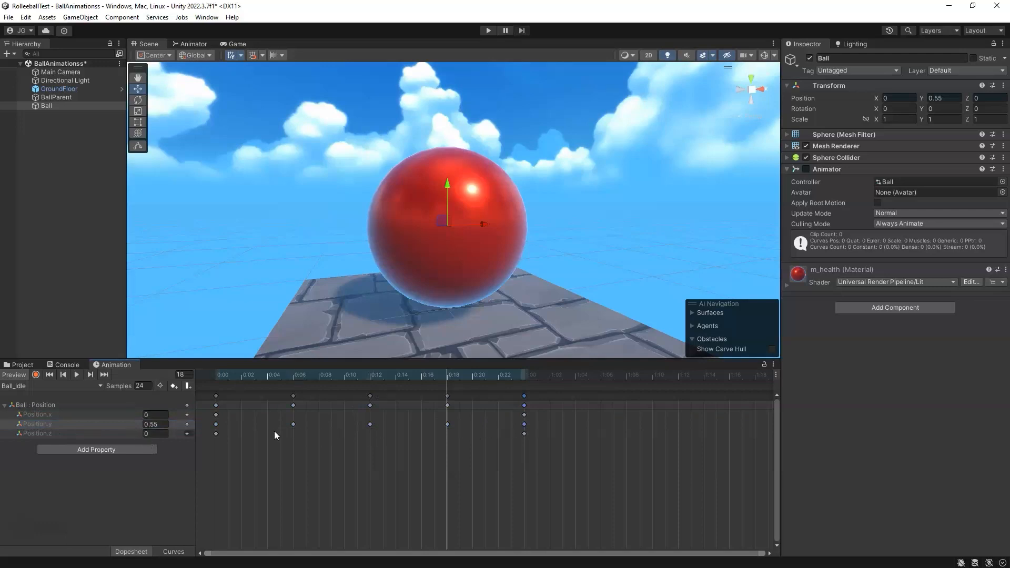
Step: Preview the clip, then set Position.y to 0.51 at frame 6
drag(295, 374, 96, 377)
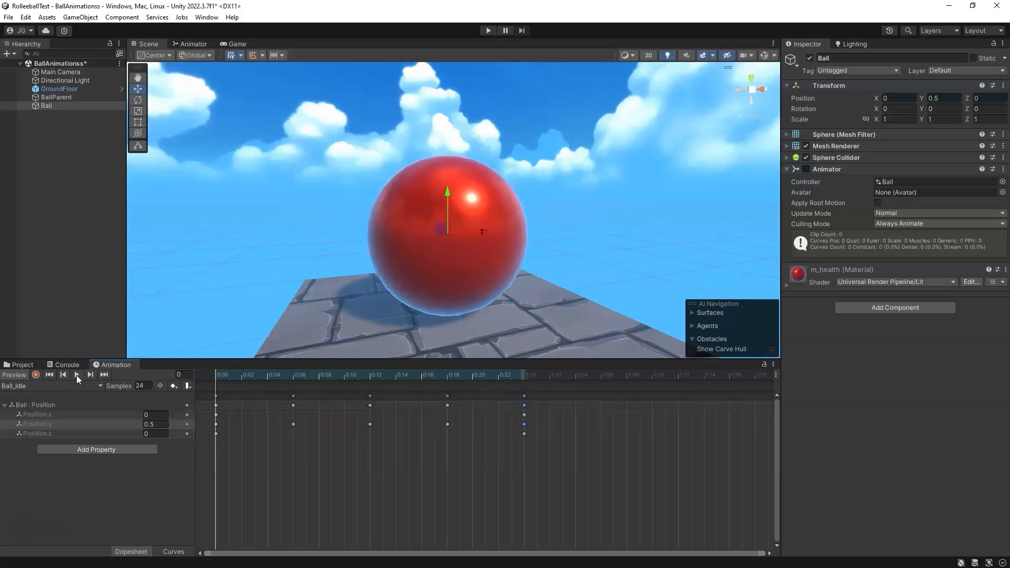
click(77, 375)
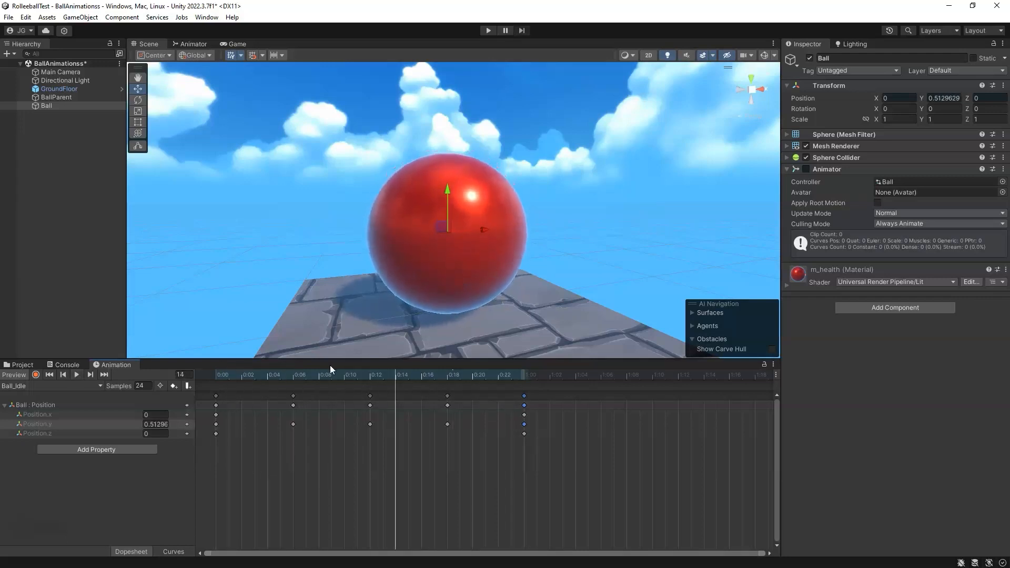
click(294, 374)
click(159, 426)
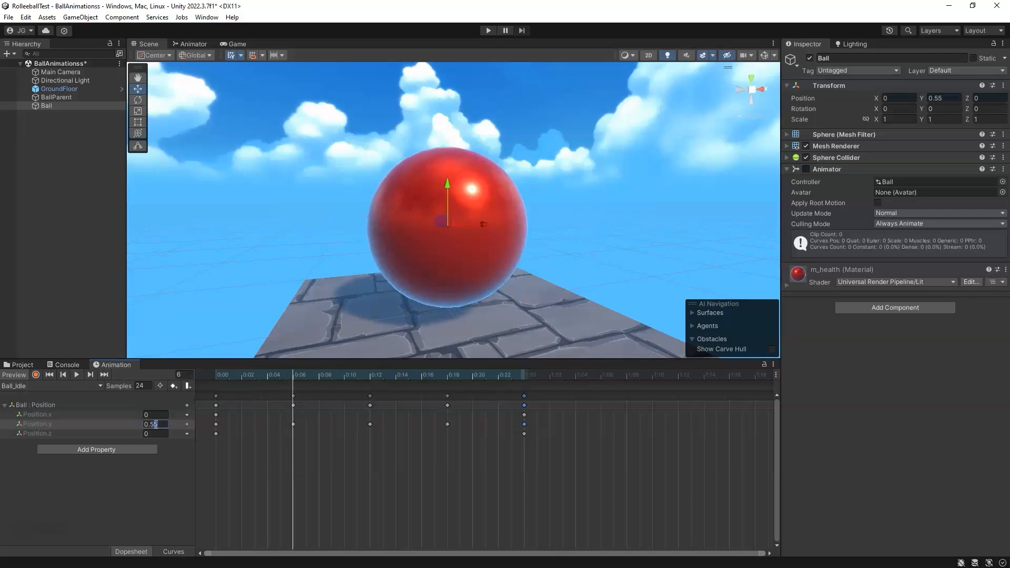
key(BackSpace)
text(1)
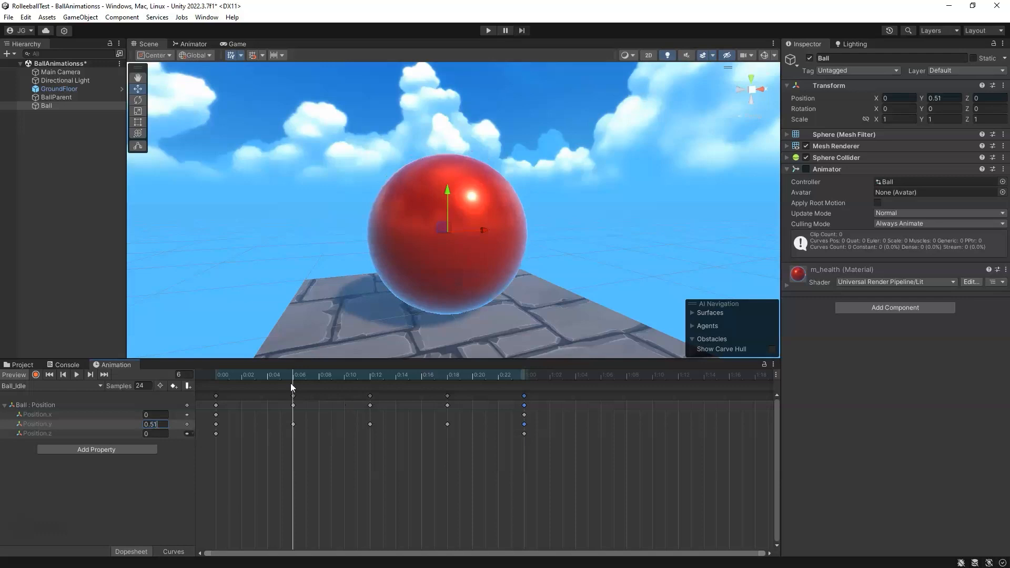
Step: Set Position.y to 0.51 at frame 18 and play the clip from the start
drag(298, 386, 448, 375)
click(447, 424)
click(152, 425)
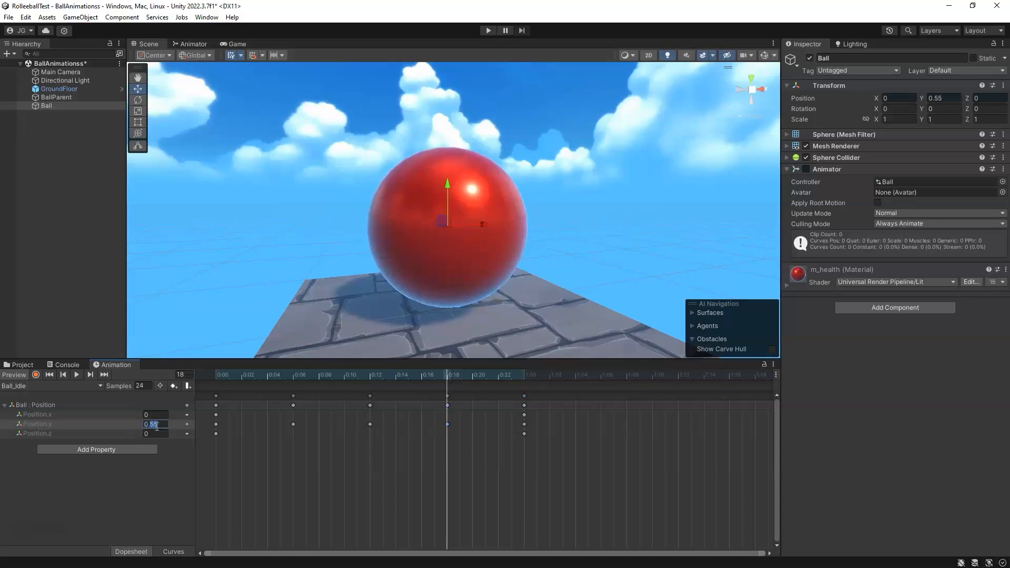
text(0.51)
drag(453, 389, 197, 390)
click(78, 374)
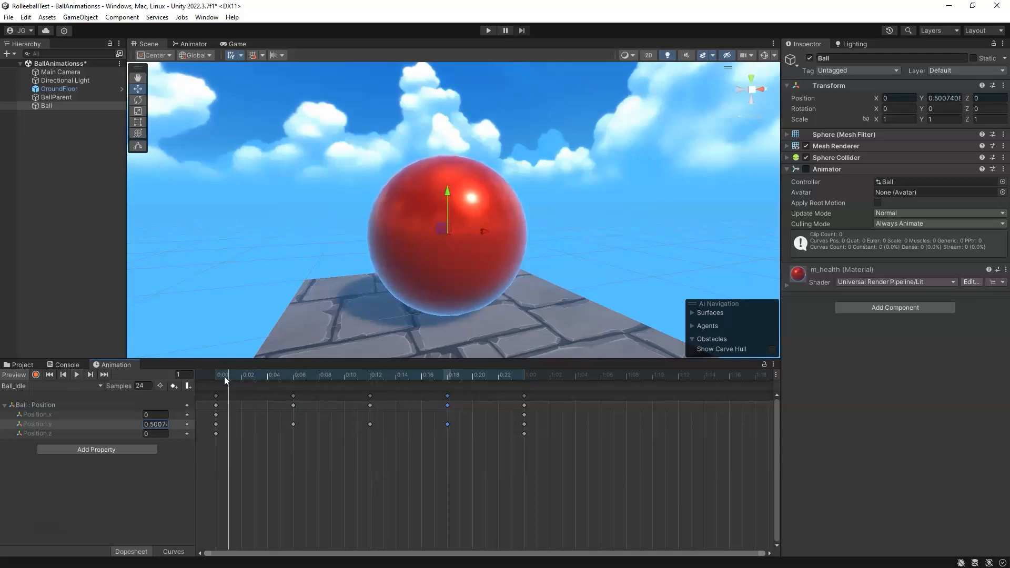
Step: Scrub through the Ball_Idle clip from frame 0 to frame 24 and back to review the bob
drag(402, 373, 204, 378)
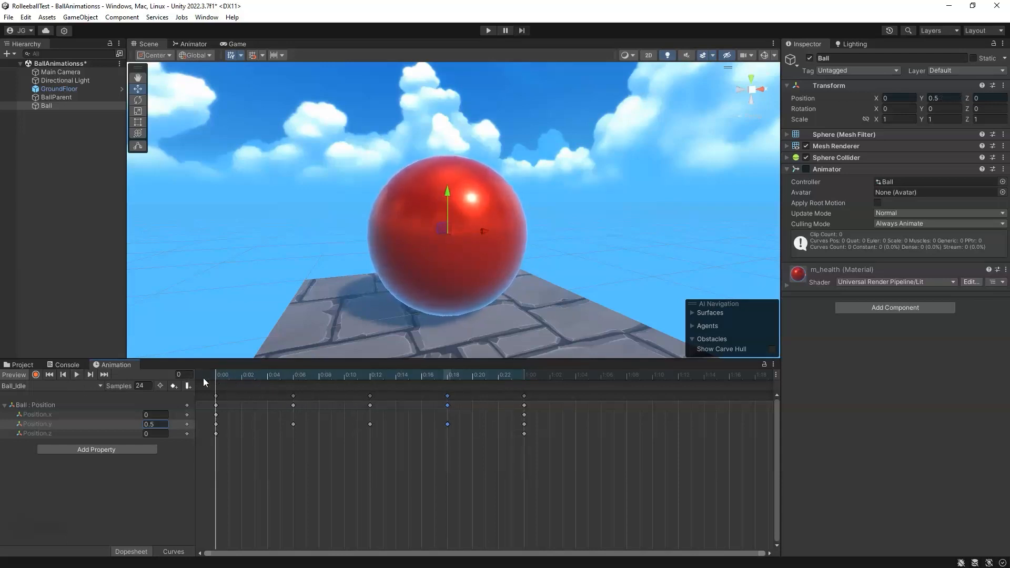
click(149, 386)
drag(218, 374, 512, 366)
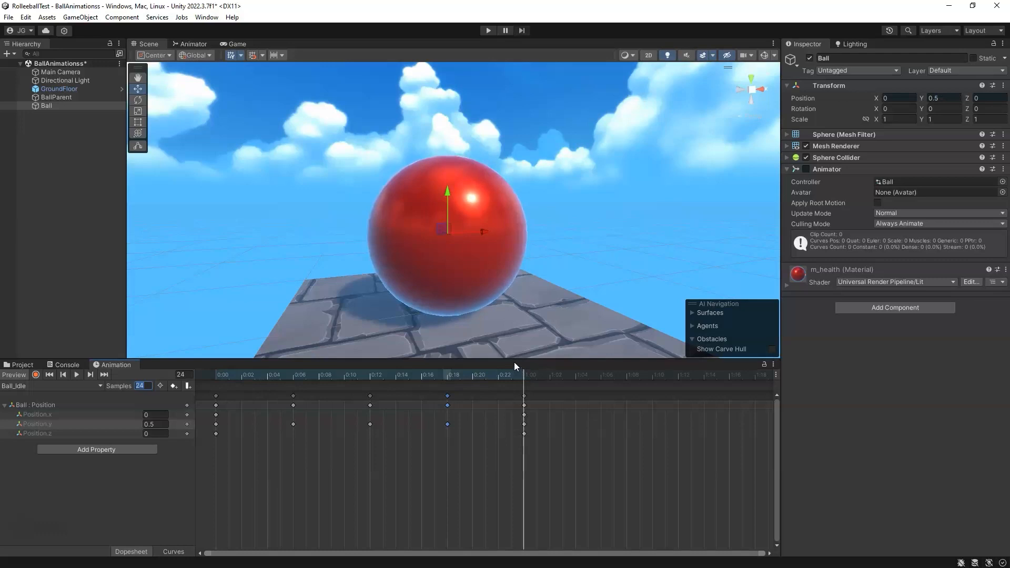
drag(524, 374, 216, 393)
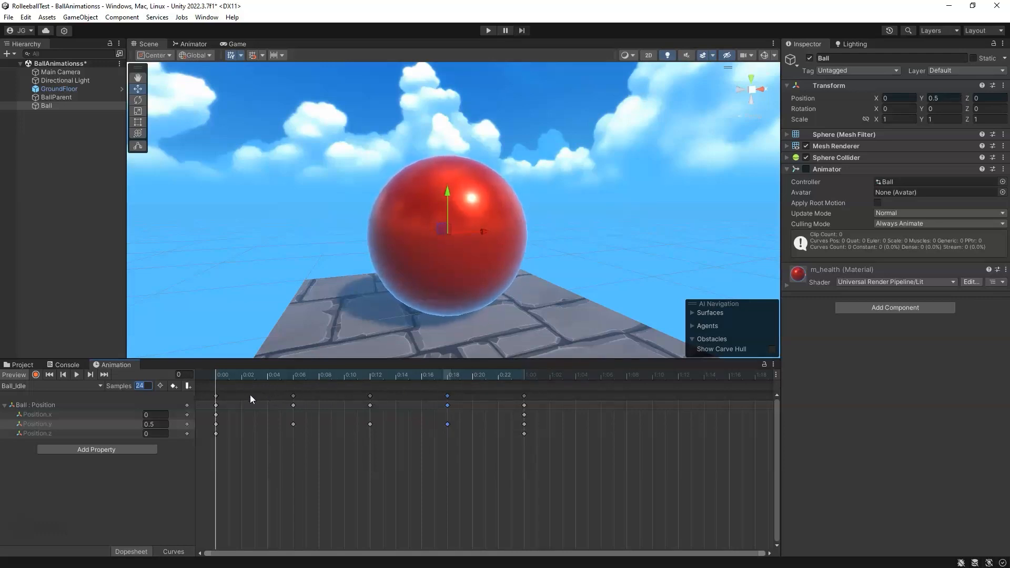
click(52, 504)
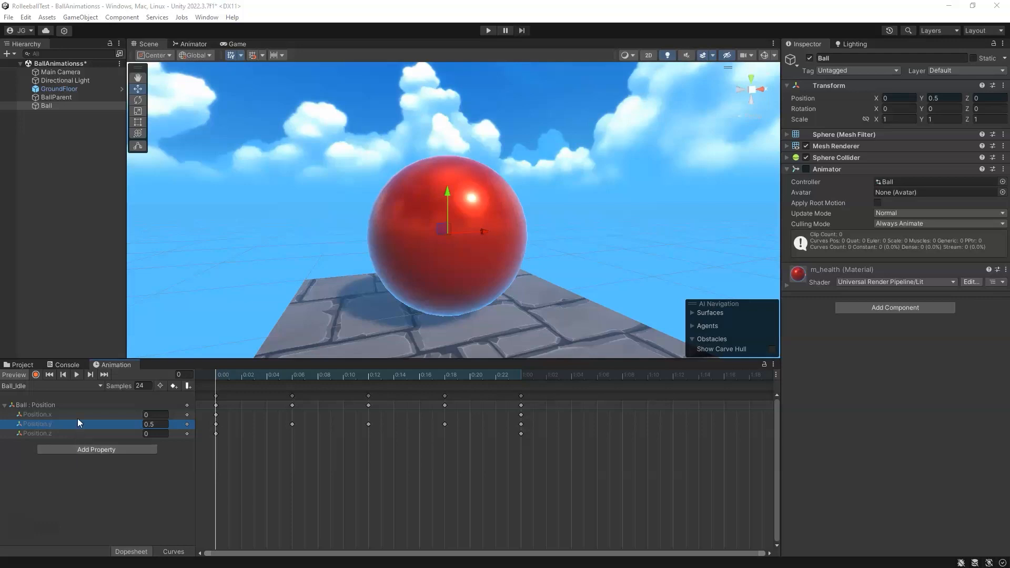
Step: Create a new animation clip for the Ball named Ball_Pulse
click(86, 388)
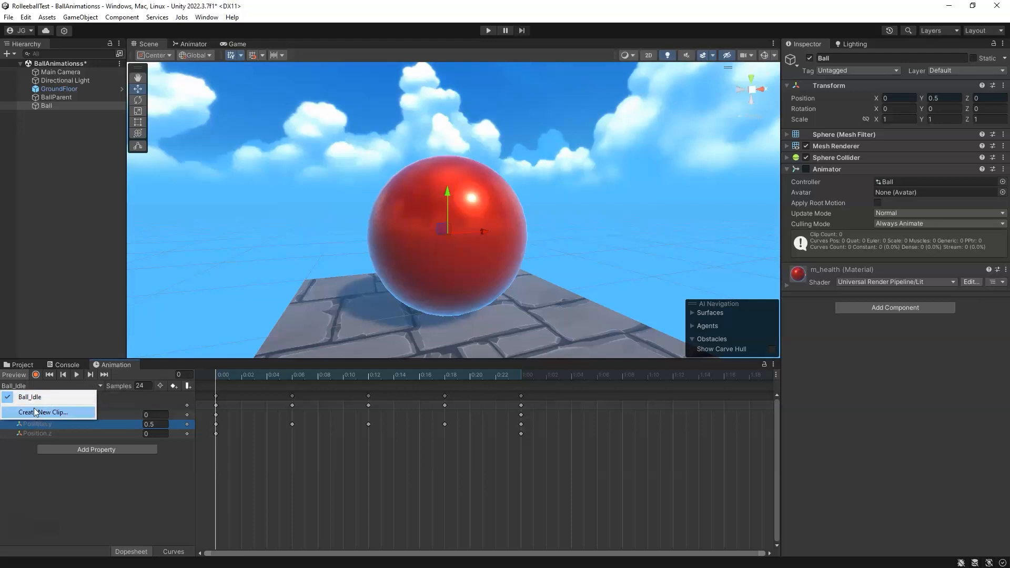
click(78, 413)
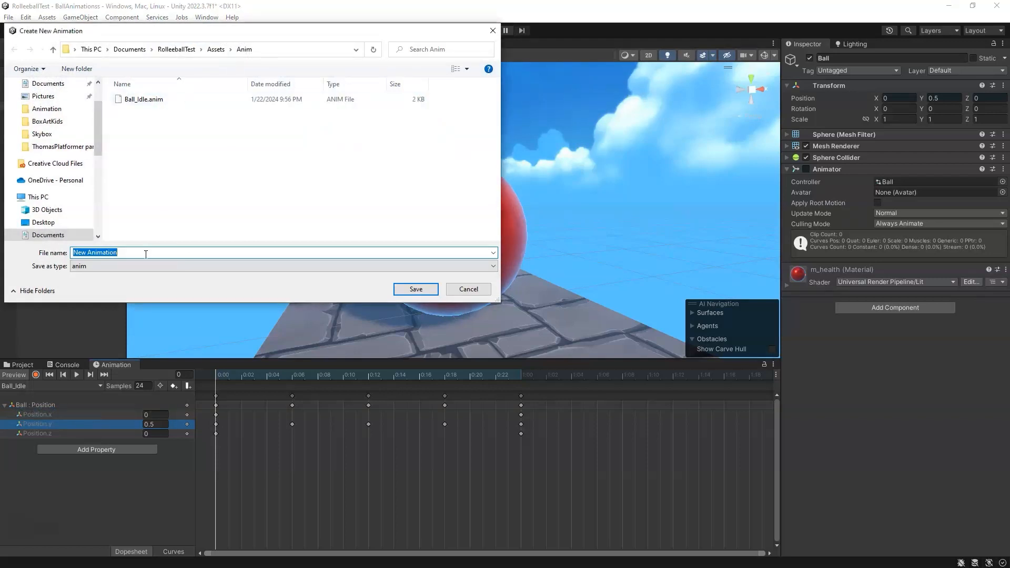
text(Ball)
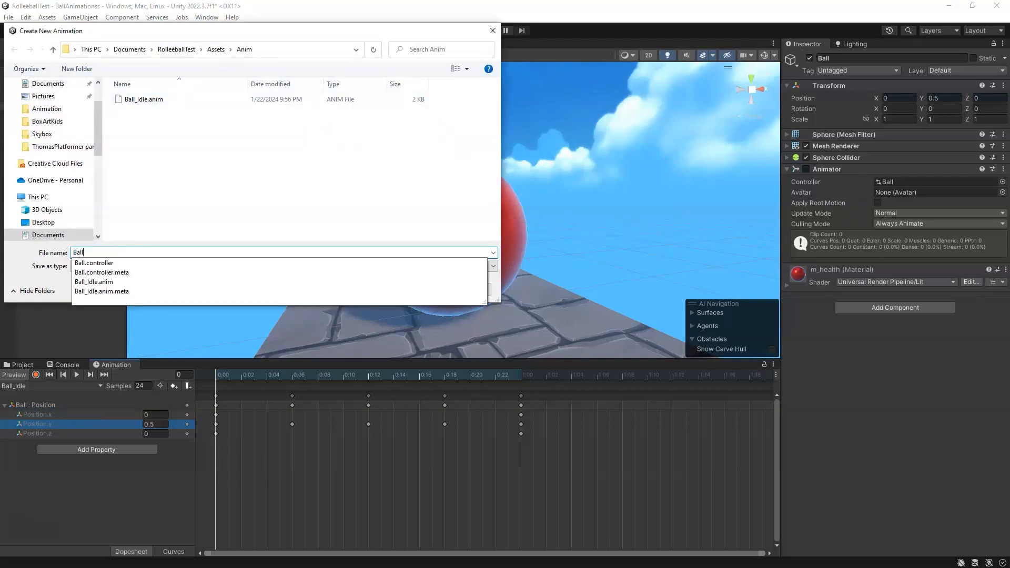
text(_)
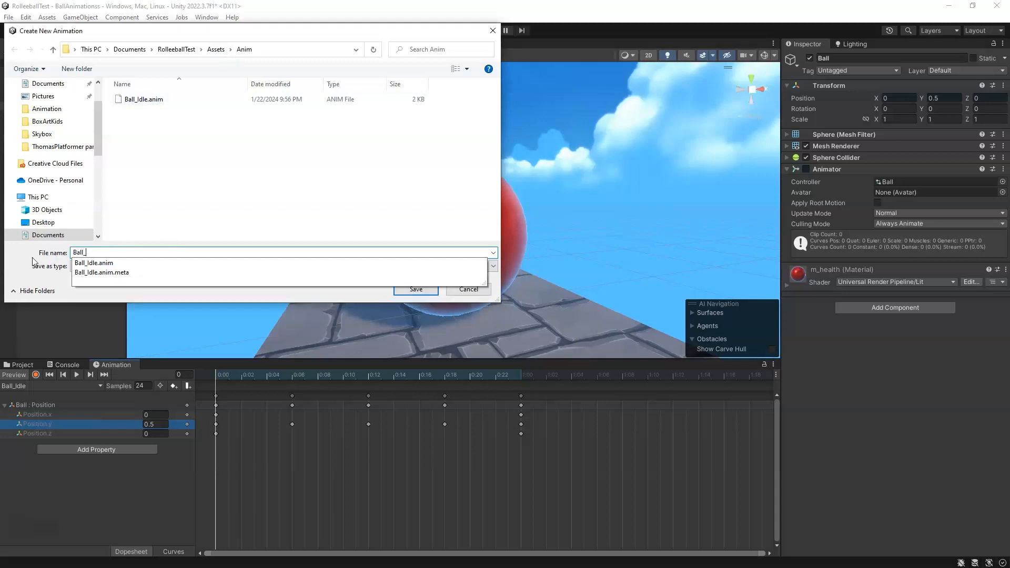
text(Pulse)
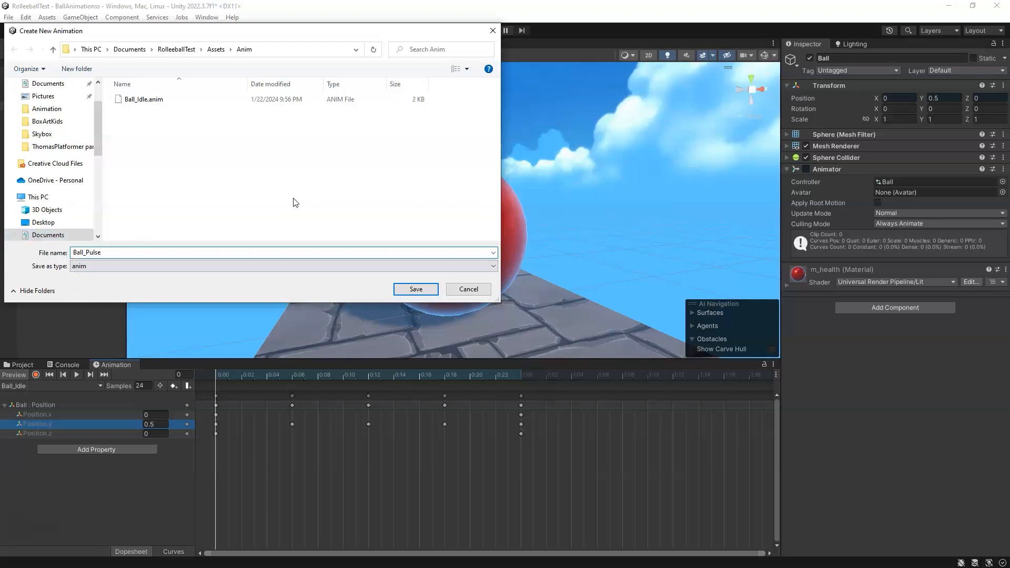
click(415, 290)
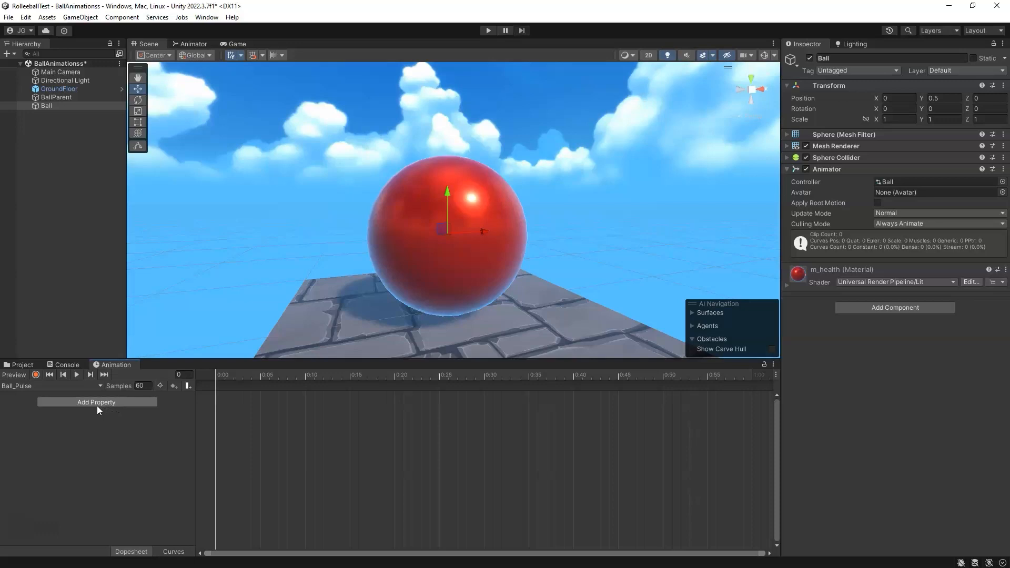
Step: Switch to the Ball_Idle clip to compare it, then switch back to Ball_Pulse
click(46, 386)
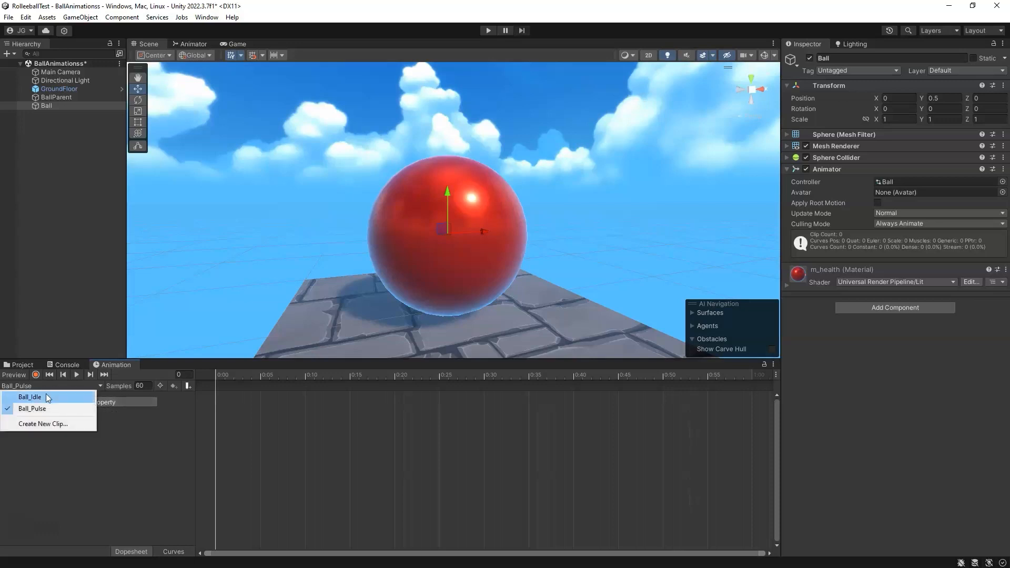
click(41, 397)
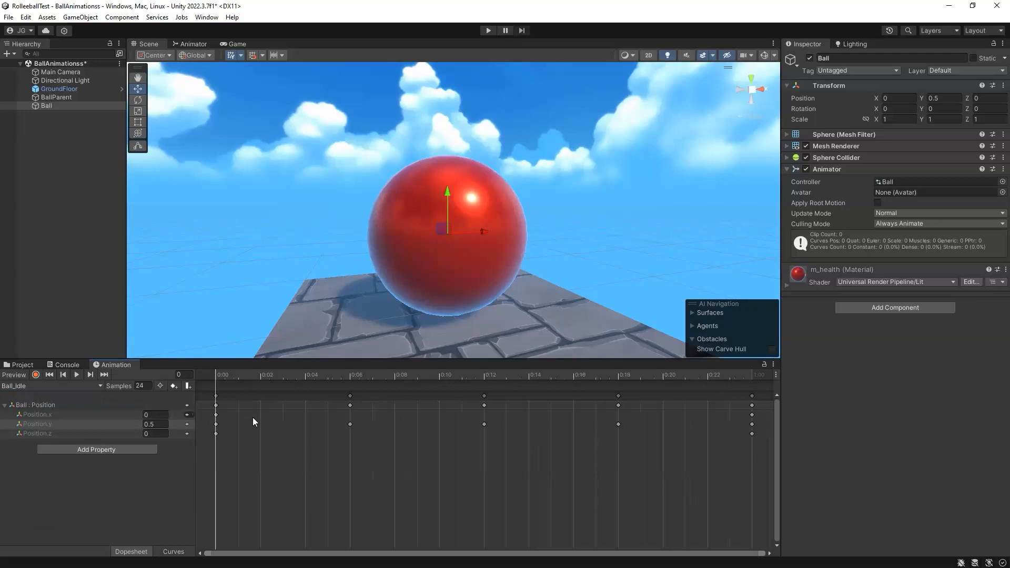
drag(223, 437, 214, 409)
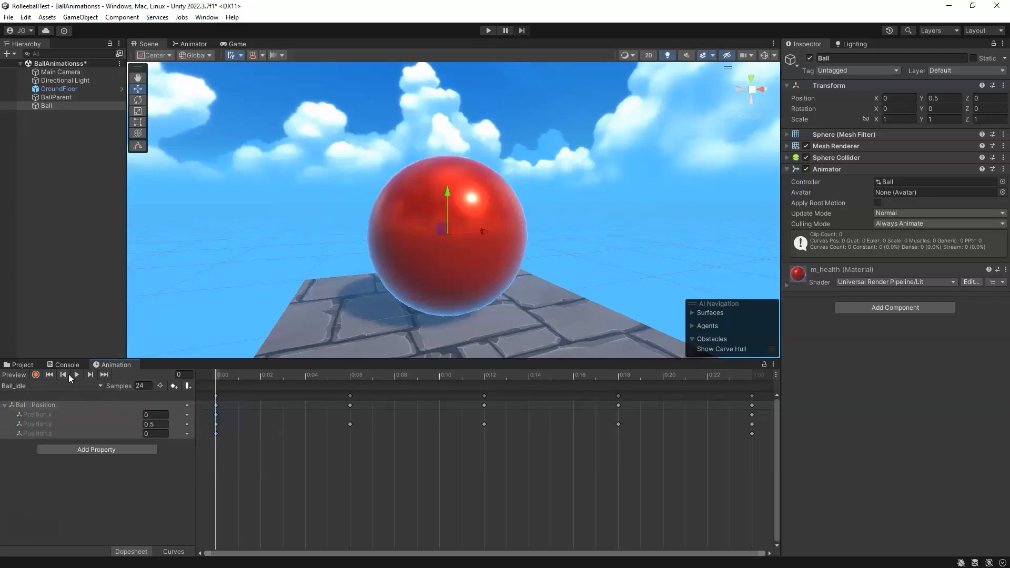
click(24, 386)
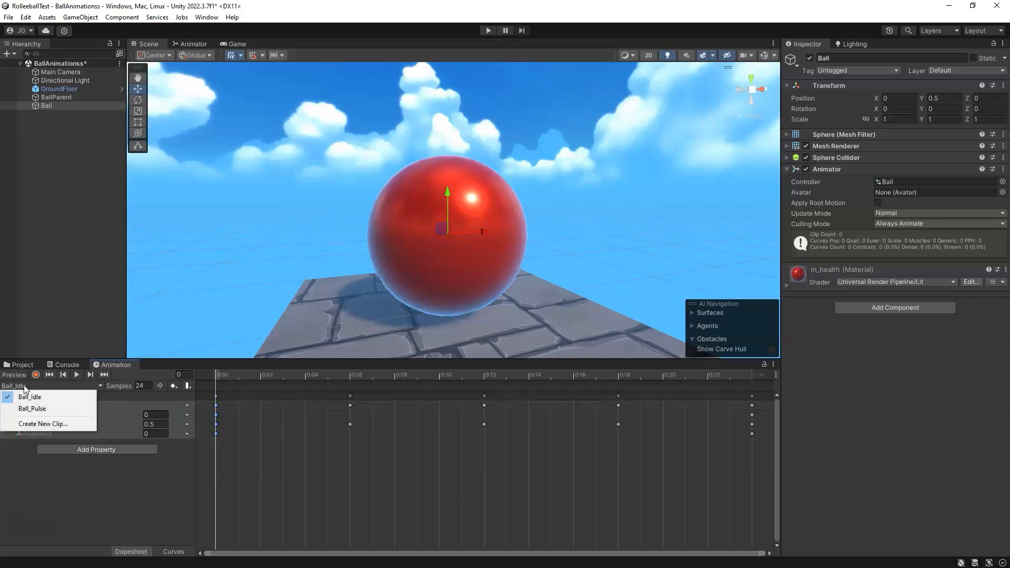
click(36, 409)
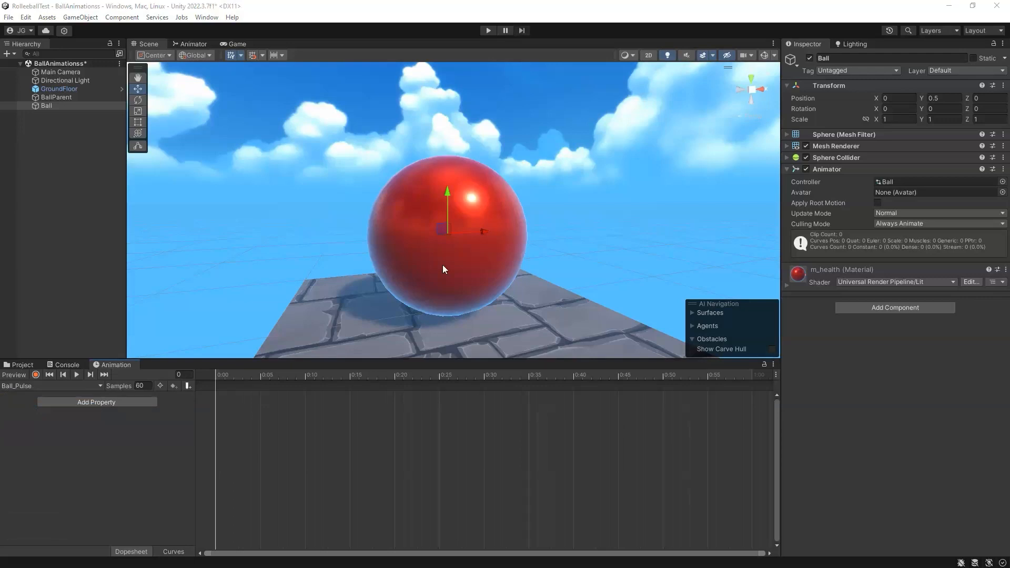
Step: Enable keyframe recording mode and select the Scale tool
click(36, 374)
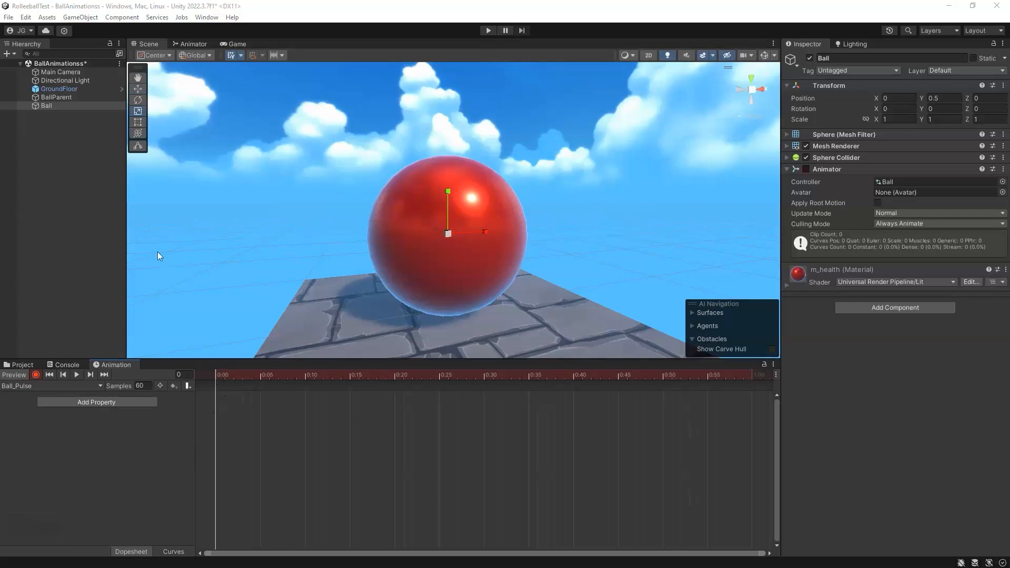
click(138, 89)
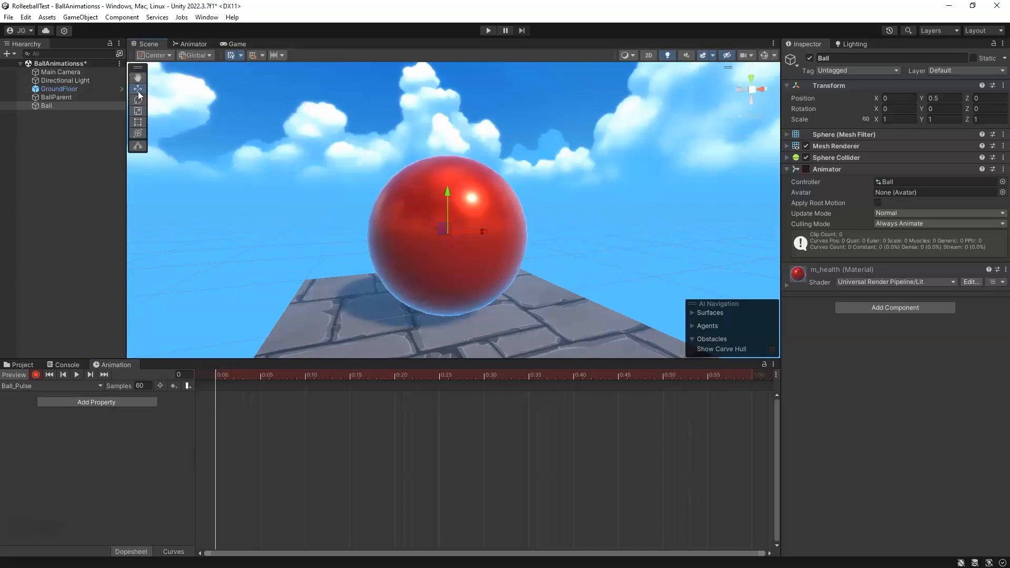
click(137, 100)
click(138, 111)
Step: Set the clip's samples to 24 and scale the Ball up to about 1.19 at frame 20
drag(242, 373, 393, 375)
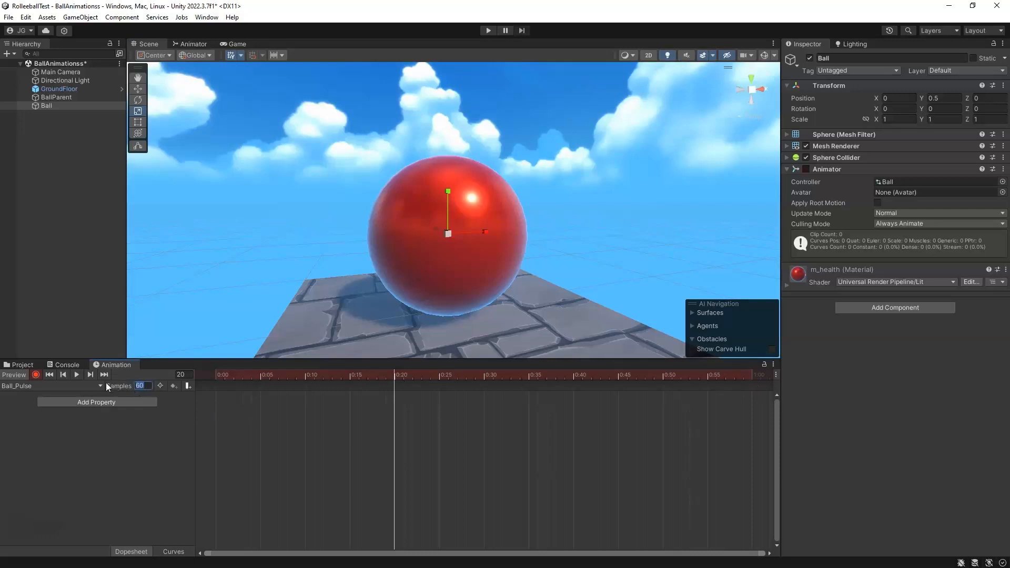
text(24)
drag(449, 233, 450, 223)
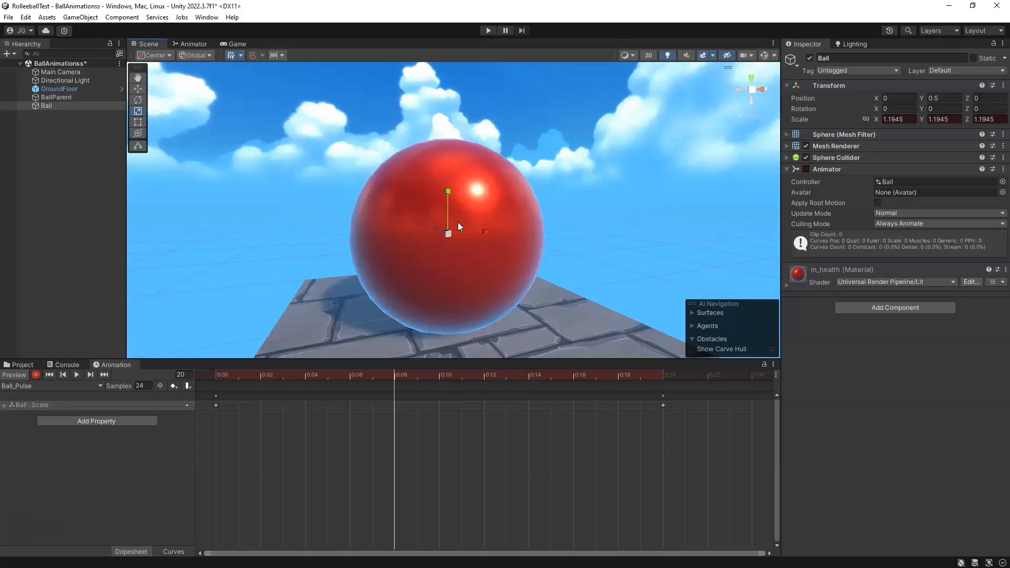
Step: Move the enlarged scale key from frame 20 to frame 8
click(432, 375)
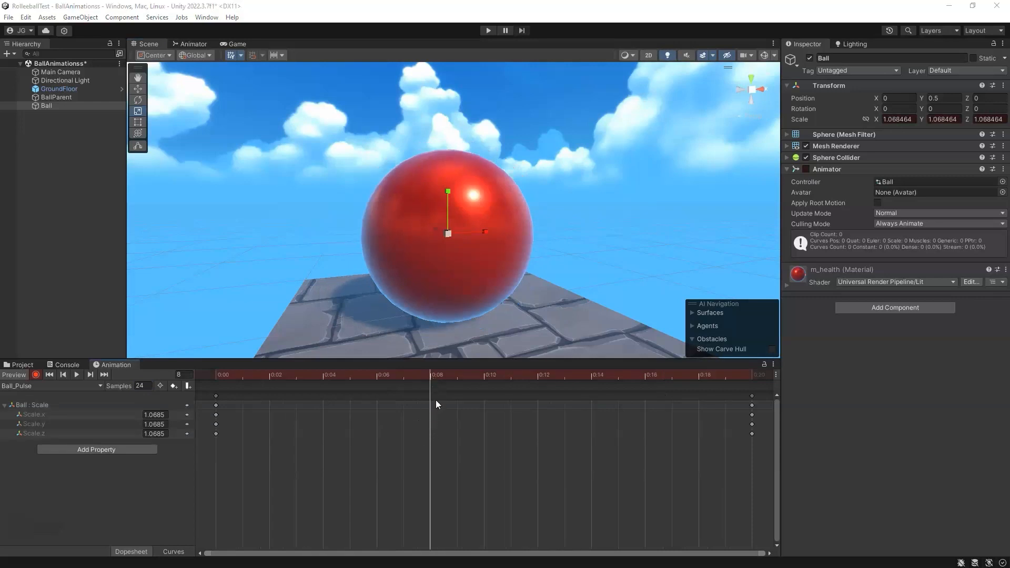
drag(434, 379, 752, 373)
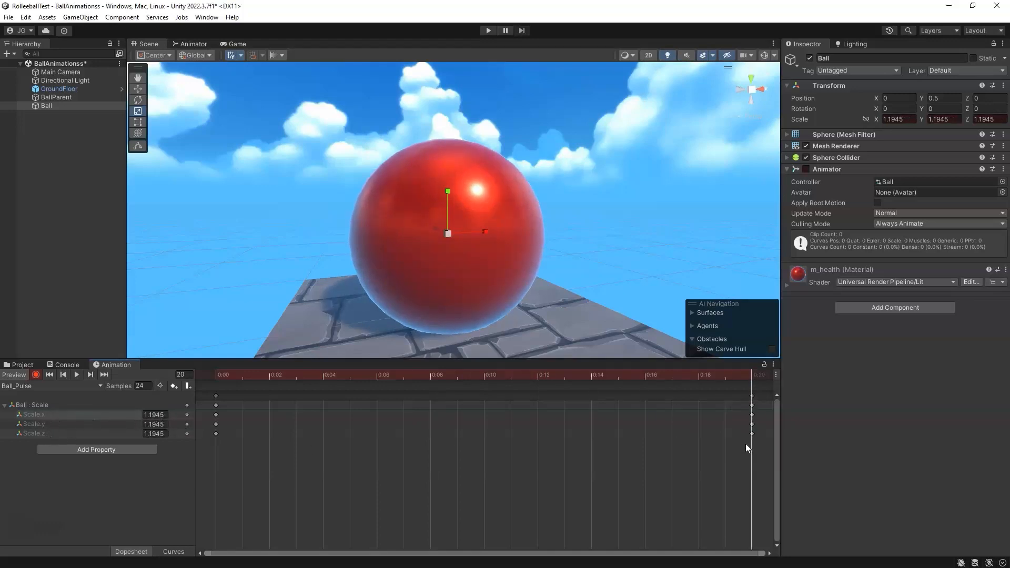
drag(725, 448, 753, 380)
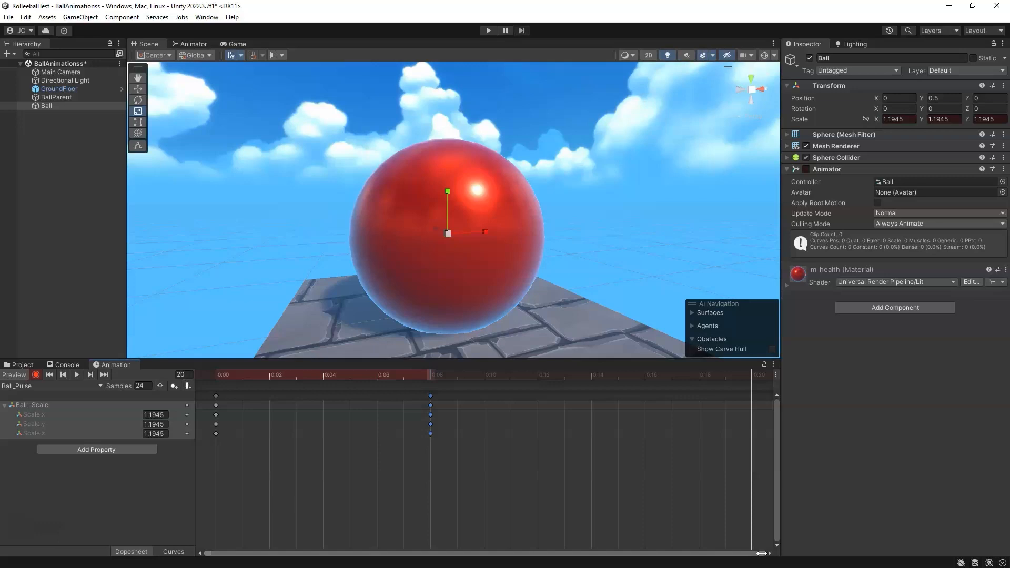
Step: Set Scale X, Y and Z to 1 at frame 20
mouse_move(746, 378)
mouse_down()
mouse_move(788, 377)
mouse_move(762, 375)
mouse_up()
drag(646, 374, 748, 374)
click(939, 120)
text(1)
click(905, 121)
text(1)
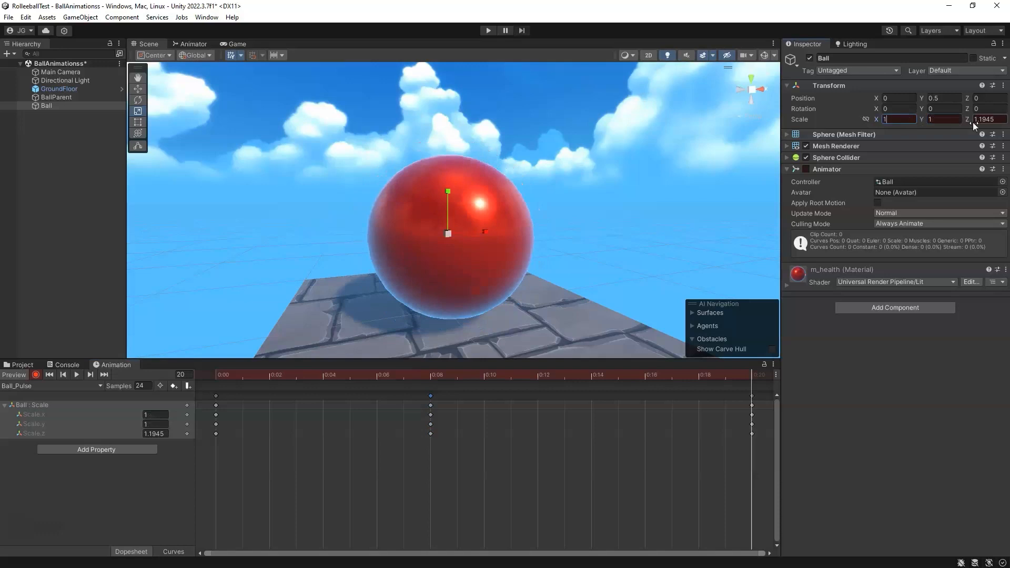
click(973, 122)
text(1)
Step: Scrub through the Ball_Pulse clip between frames 0, 8, 20 and 12
drag(753, 393, 212, 400)
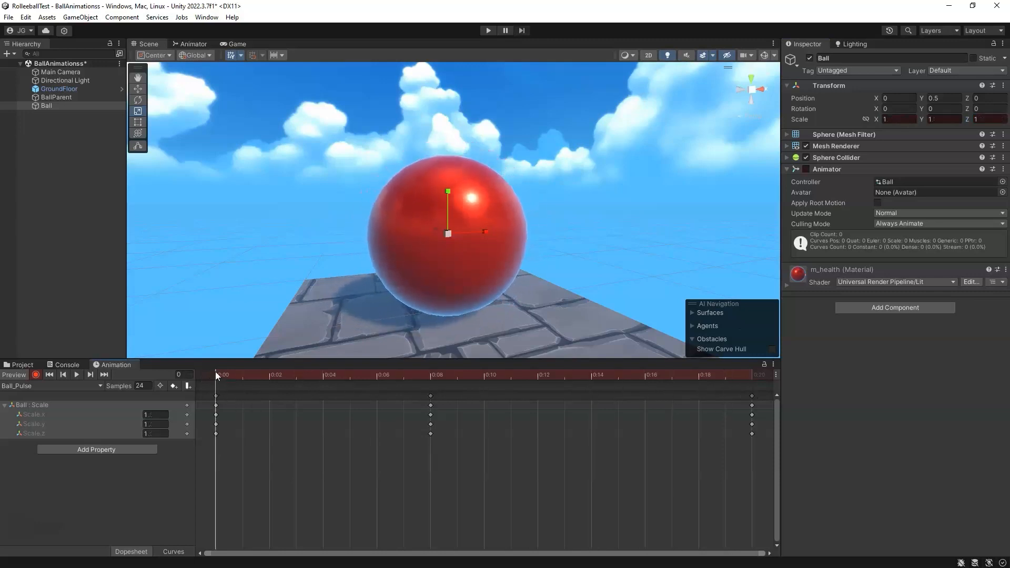
drag(203, 377, 428, 375)
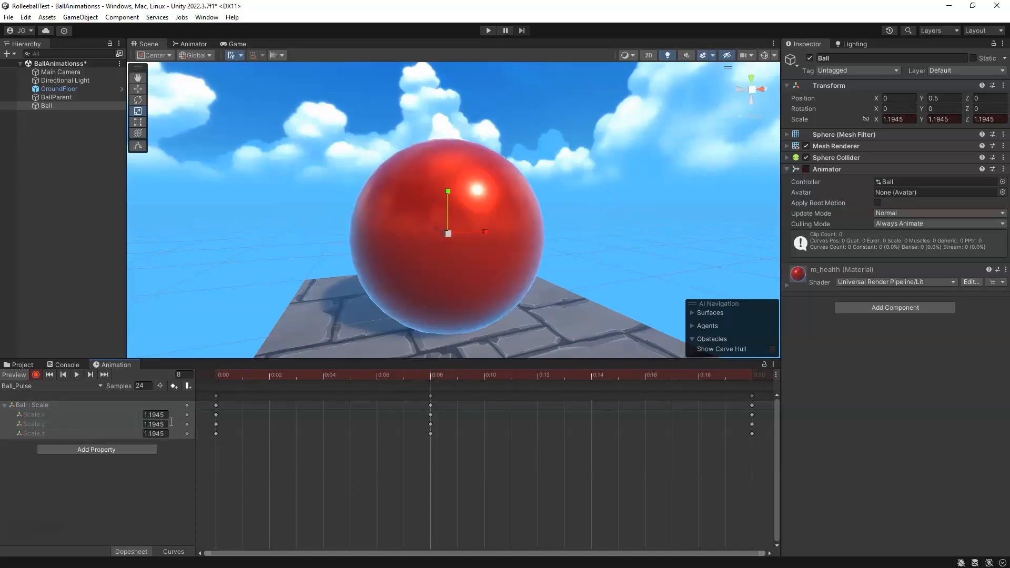
drag(426, 373, 745, 390)
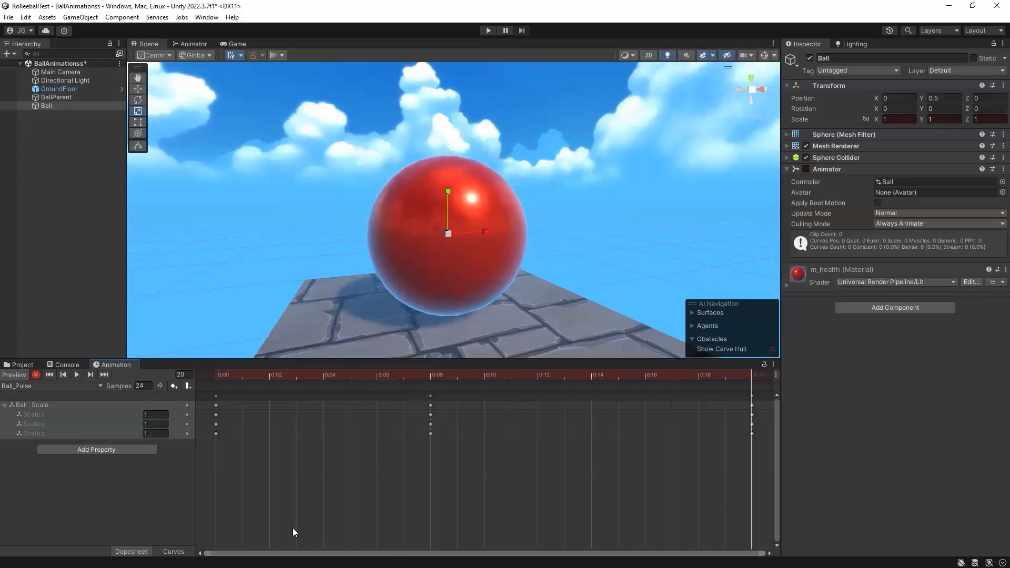
click(270, 377)
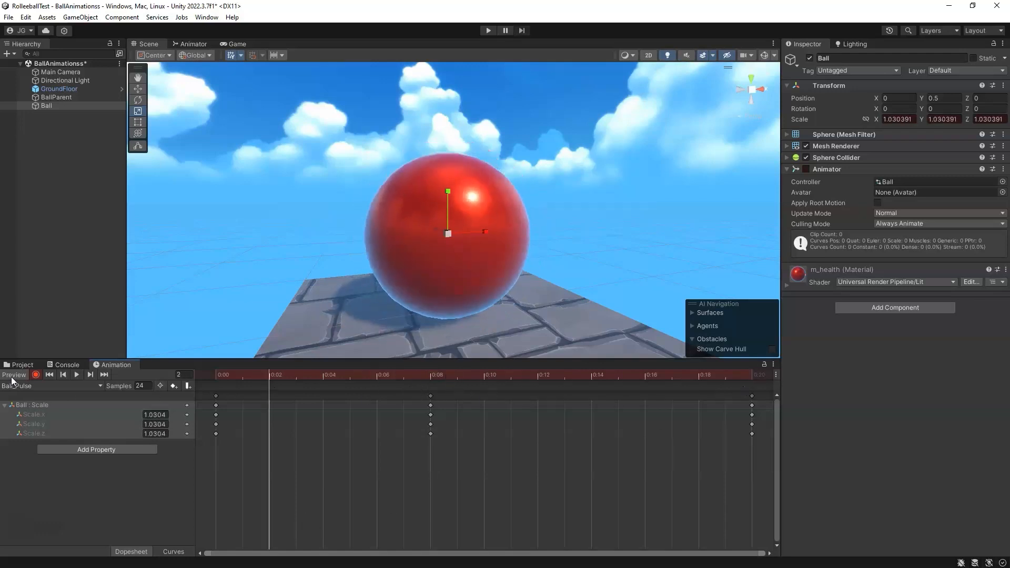
drag(293, 381, 544, 381)
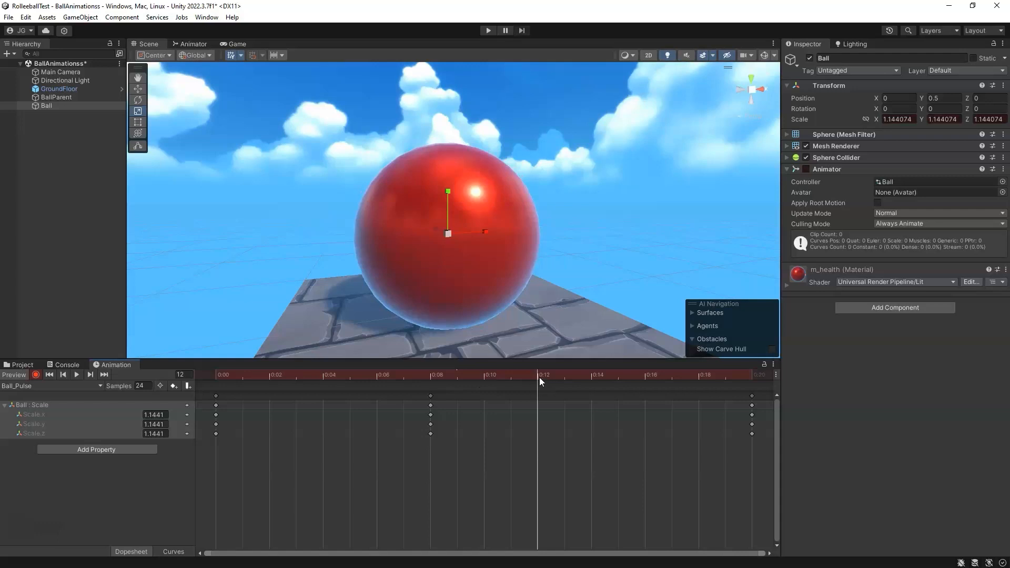
Step: Key the Ball's scale at frames 12 and 14, scaling it to about 1.08 at frame 12
mouse_move(541, 390)
mouse_down()
mouse_move(507, 382)
mouse_move(538, 386)
mouse_up()
drag(449, 236, 452, 240)
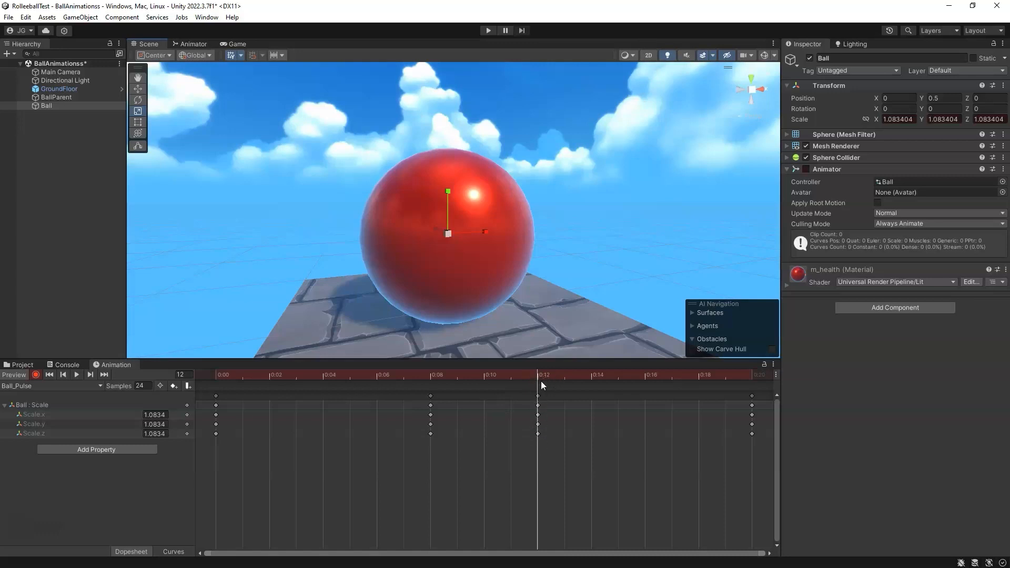
drag(539, 375, 592, 377)
drag(449, 234, 451, 231)
Step: Return to frame 0, turn off recording mode and play the Ball_Pulse clip
drag(563, 373, 182, 405)
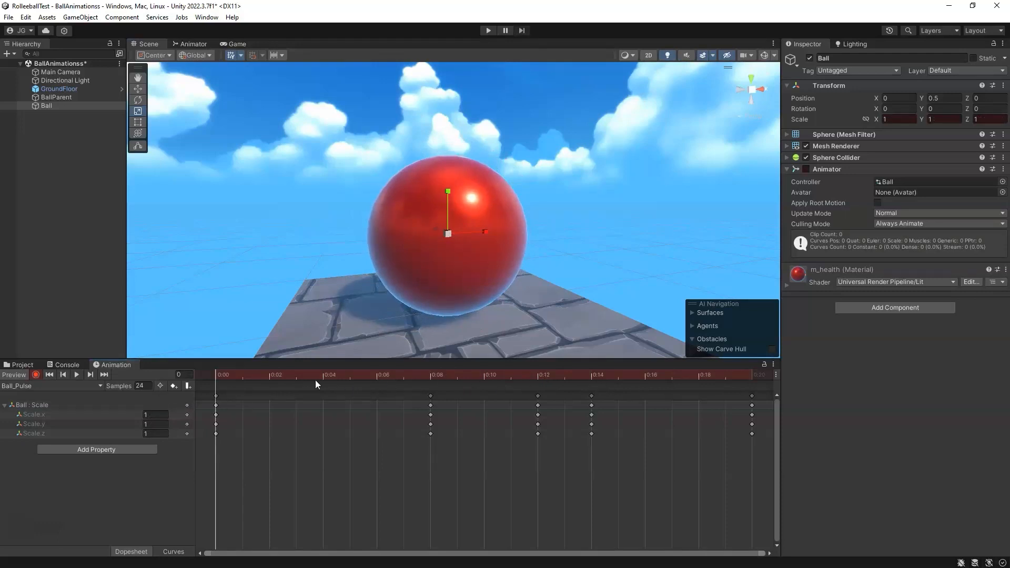
click(36, 376)
click(76, 375)
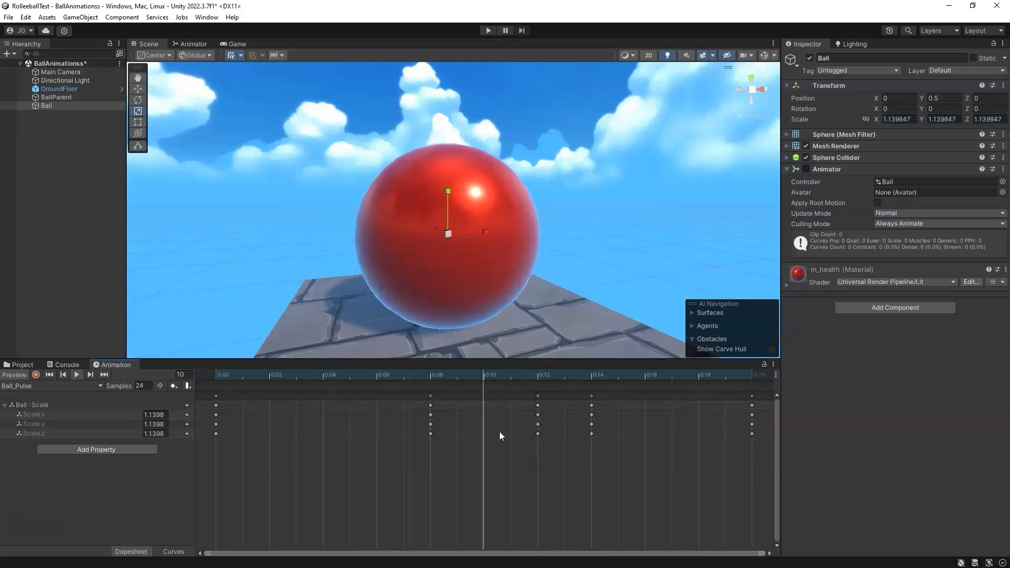
Step: Move the enlarged scale key from frame 8 to frame 3
drag(457, 456, 270, 412)
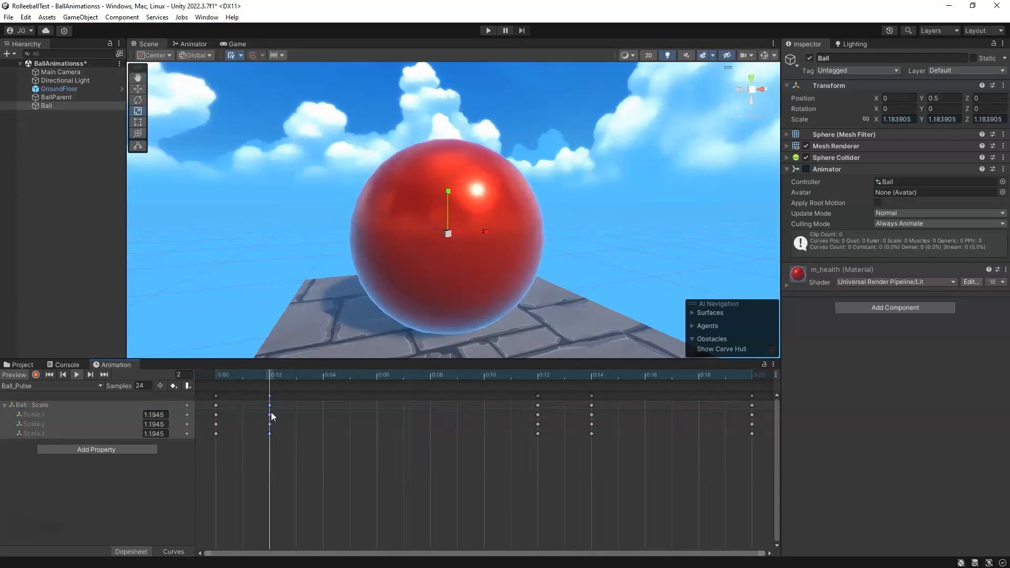
drag(271, 414, 305, 413)
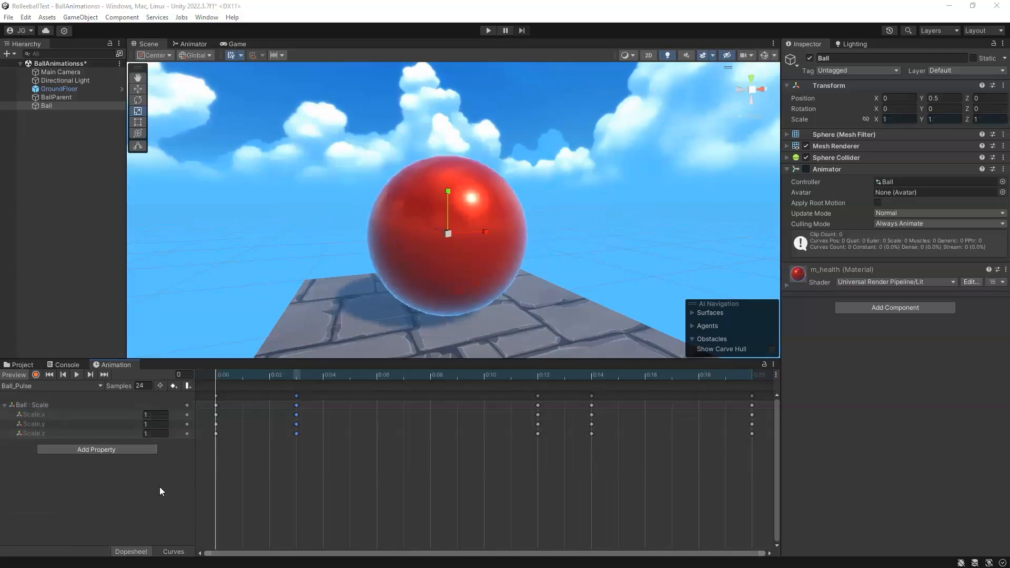
click(159, 488)
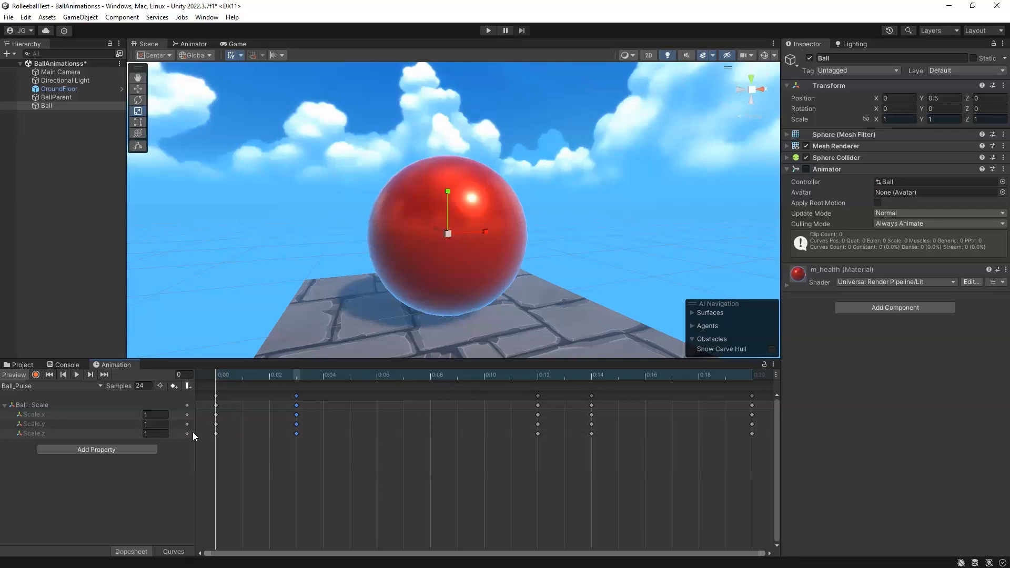
Step: Examine the Ball_Pulse scale curves and the peak key's tangent options, then return to the dopesheet at frame 0
click(174, 554)
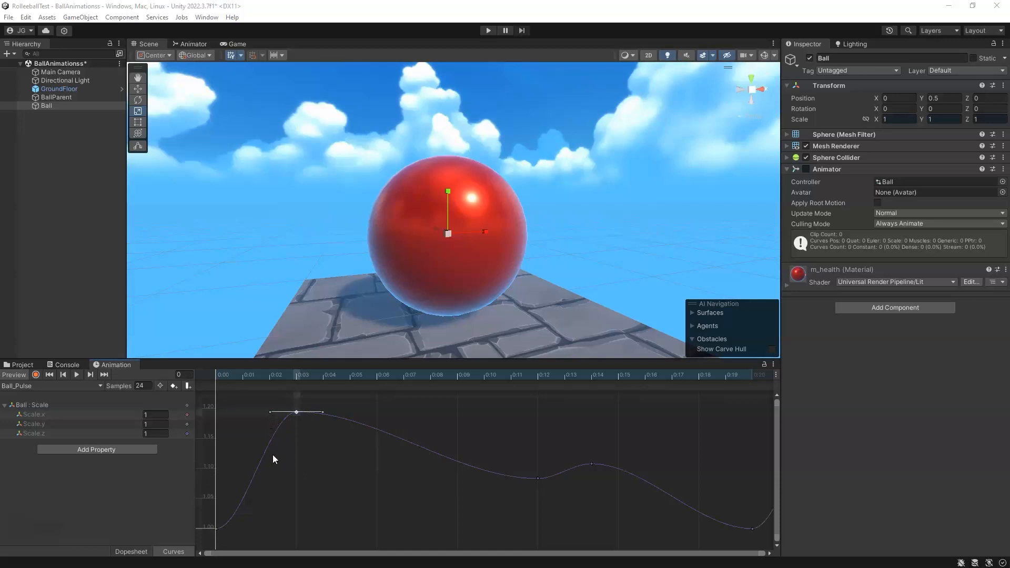
click(260, 374)
drag(260, 375, 225, 379)
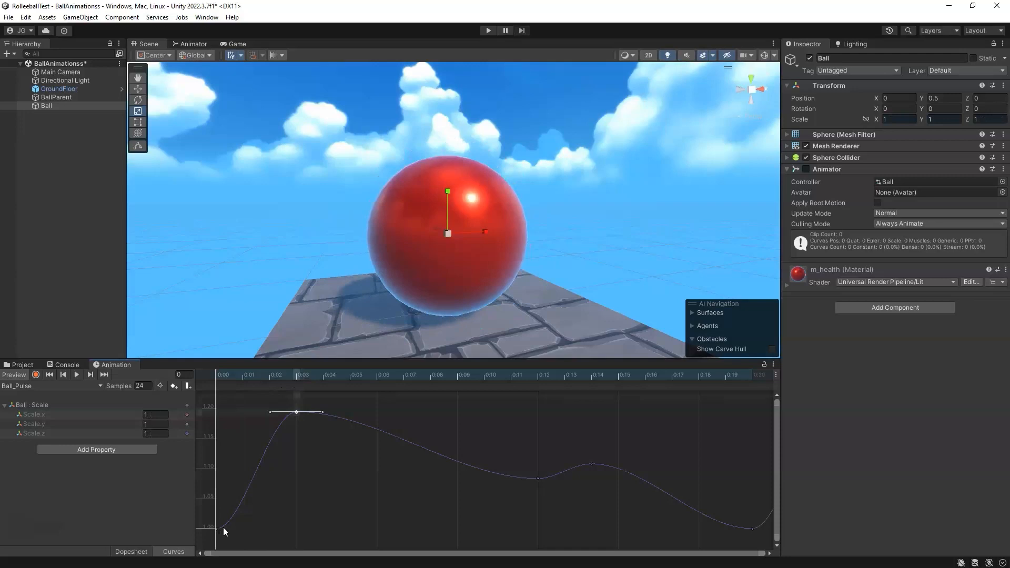
drag(222, 377, 259, 414)
right_click(296, 412)
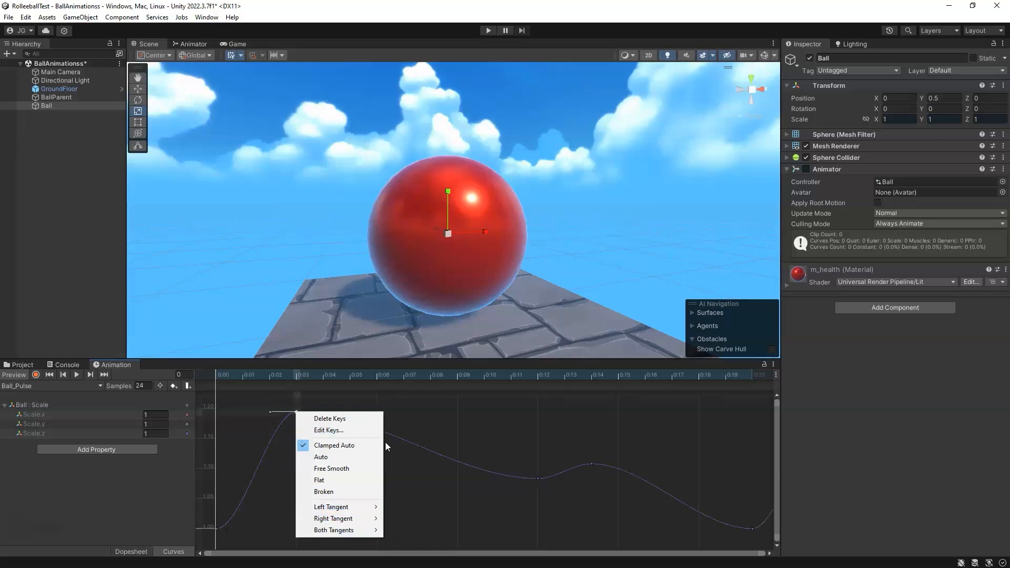
click(282, 380)
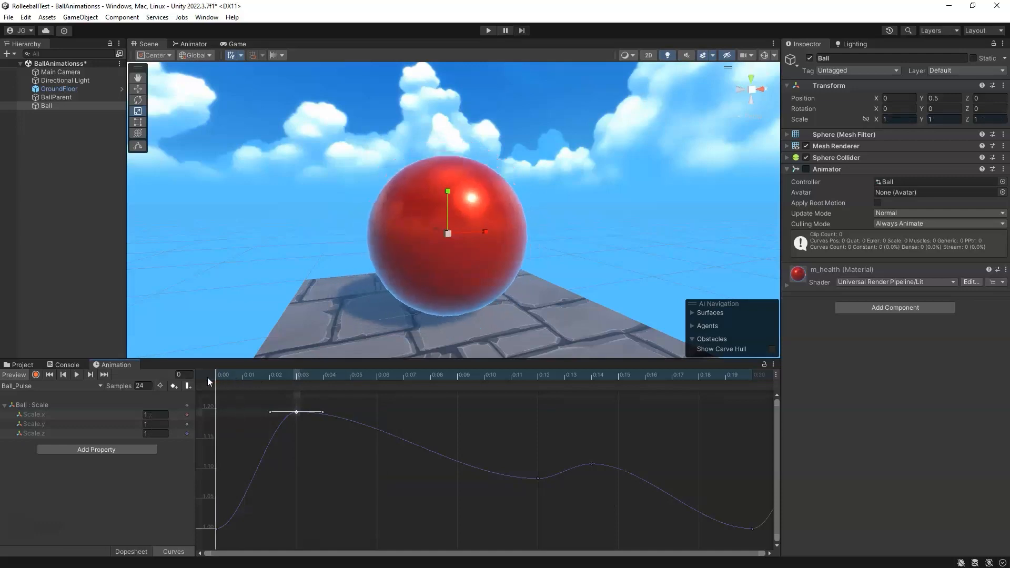
click(131, 552)
drag(302, 375, 214, 374)
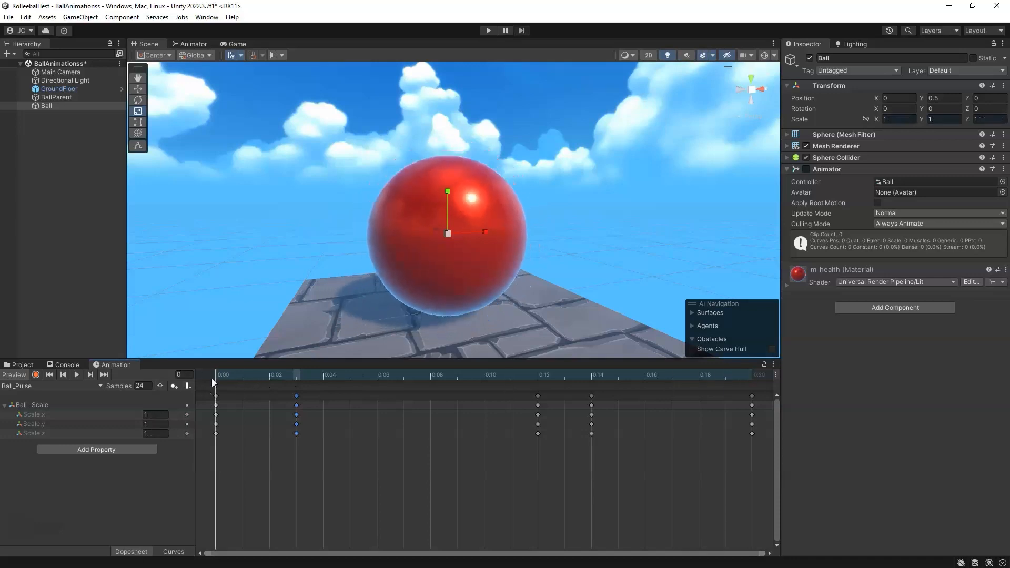
Step: Open the Anim folder in the project assets and enable the Ball's Animator component
click(21, 365)
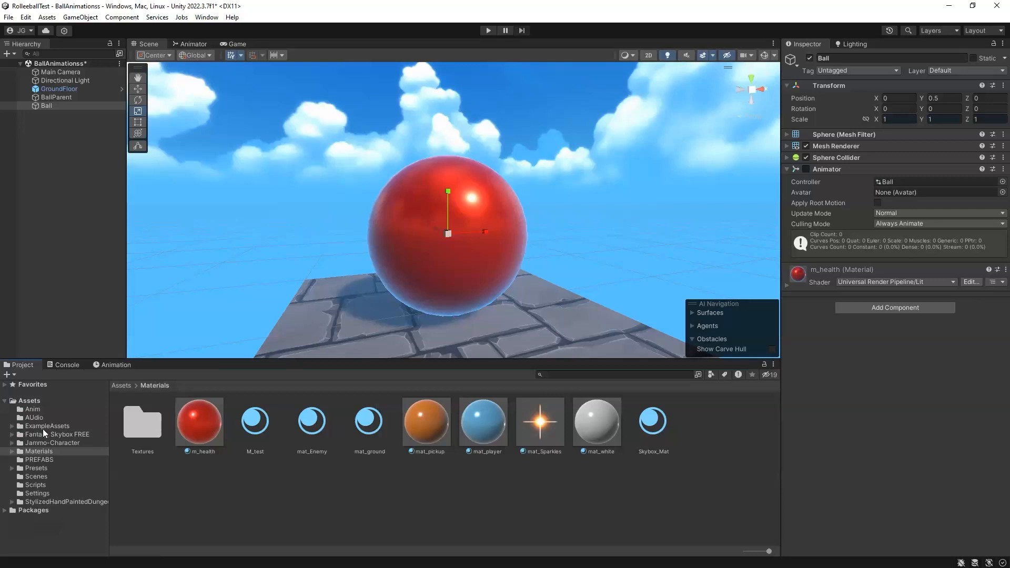
click(33, 410)
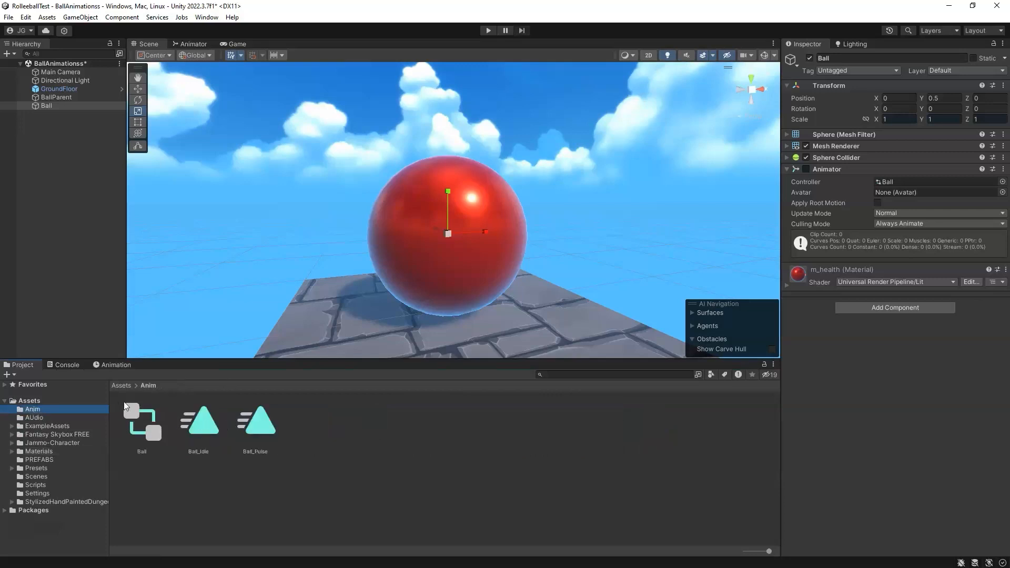
click(806, 169)
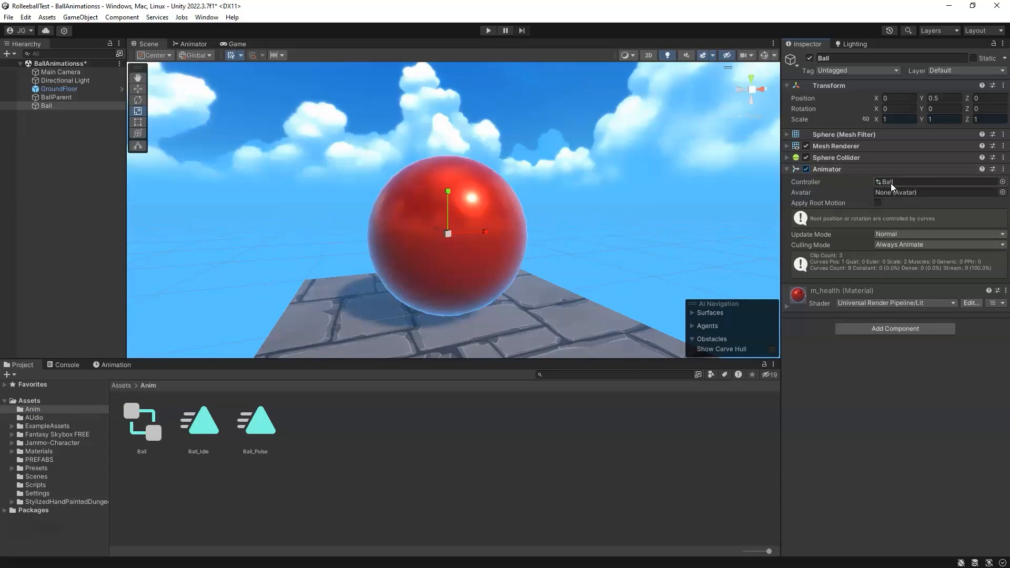
Step: Inspect the Ball controller and the Ball_Idle and Ball_Pulse clip settings, including Loop Time
click(142, 421)
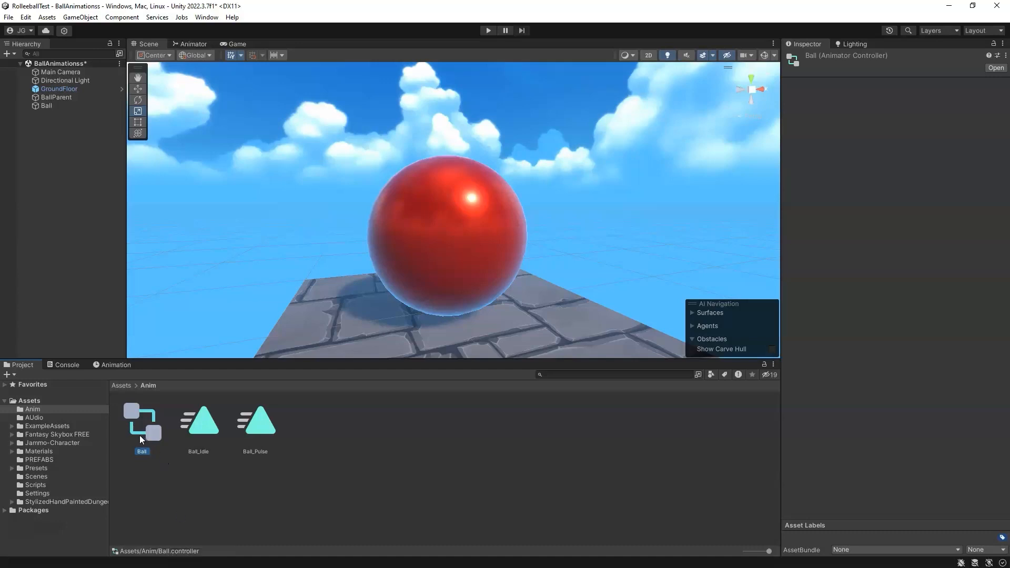
click(202, 431)
click(274, 431)
click(202, 435)
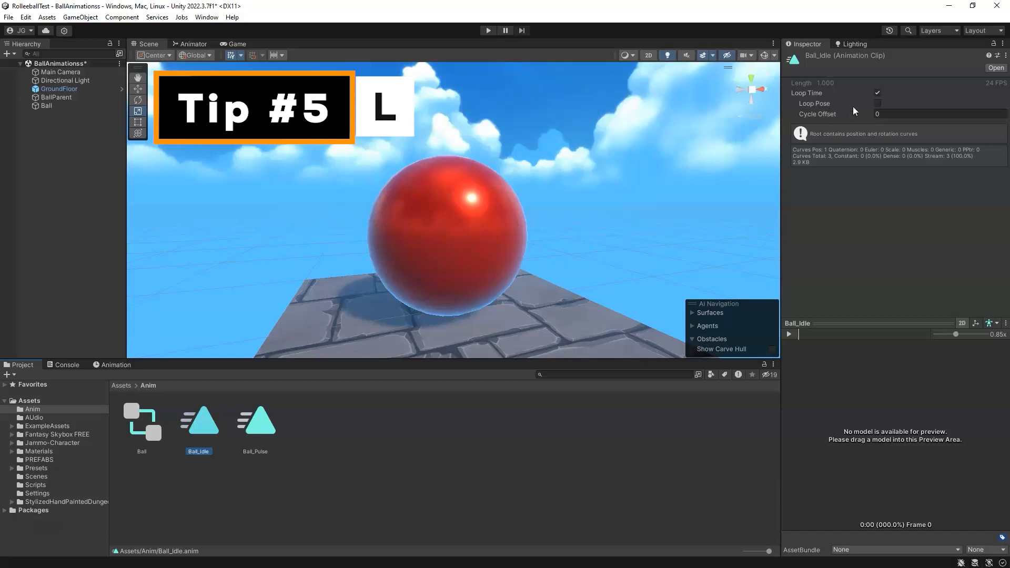
click(271, 435)
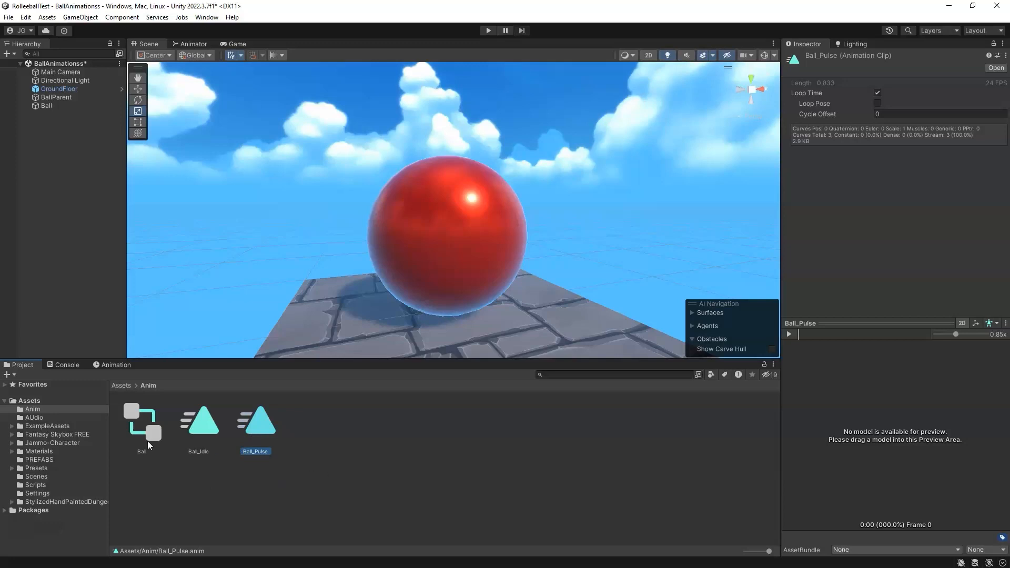
Step: Open the Ball controller's graph and move the Ball_Pulse and Exit nodes closer to the other states
click(193, 43)
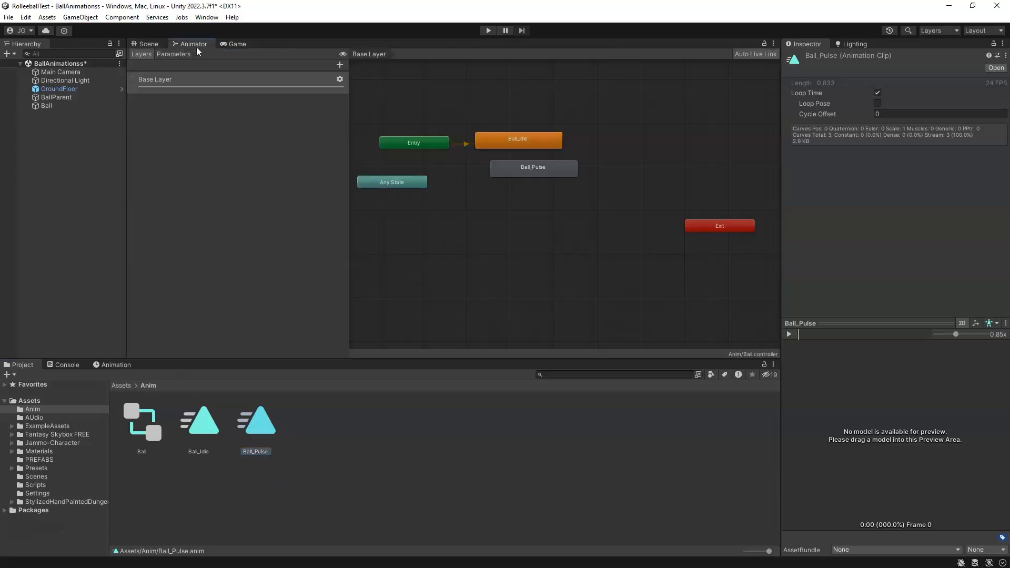
click(142, 425)
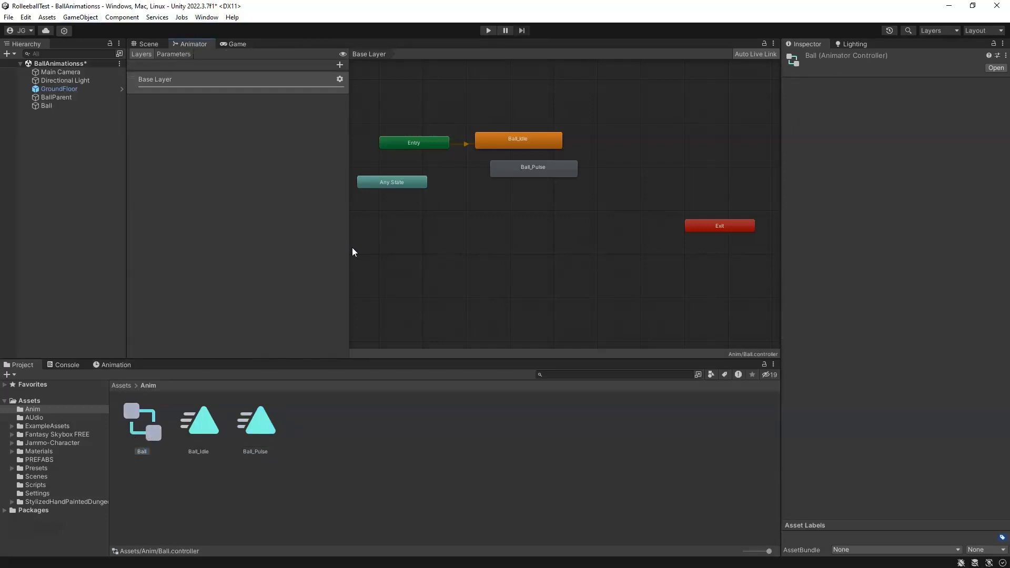
middle_drag(539, 183, 555, 204)
drag(730, 249, 399, 204)
scroll(392, 214, up, 5)
scroll(556, 226, down, 8)
scroll(595, 221, up, 5)
drag(405, 248, 411, 228)
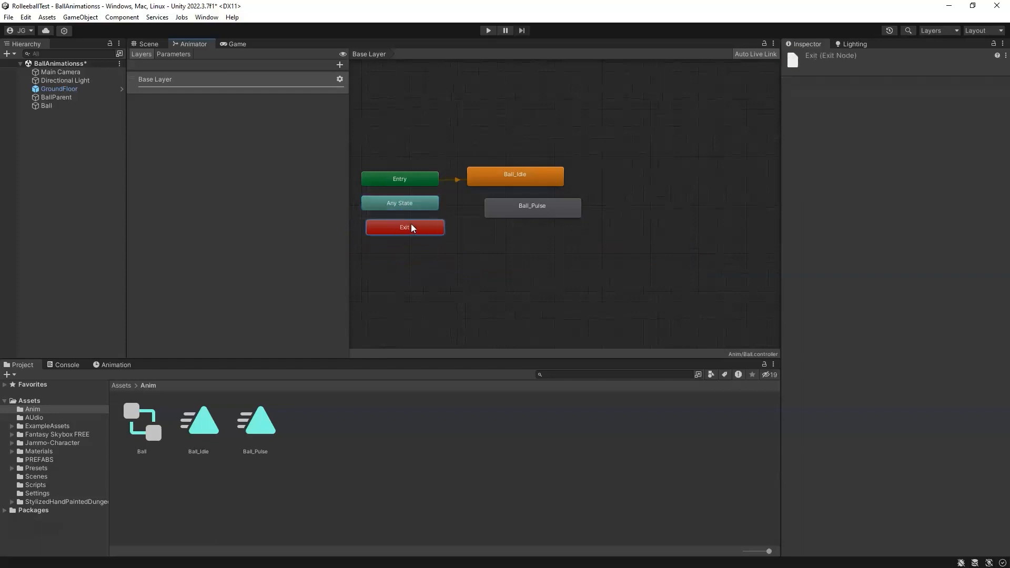
scroll(429, 181, up, 4)
Step: Inspect the Entry, Ball_Idle and Ball_Pulse states and switch between the Game, Scene and Animator views
click(414, 179)
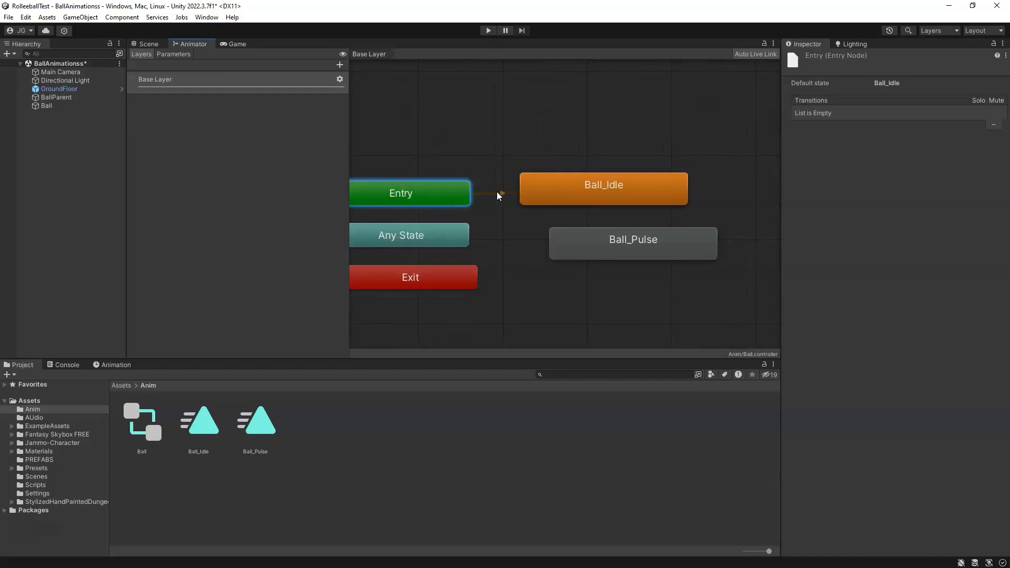
click(631, 198)
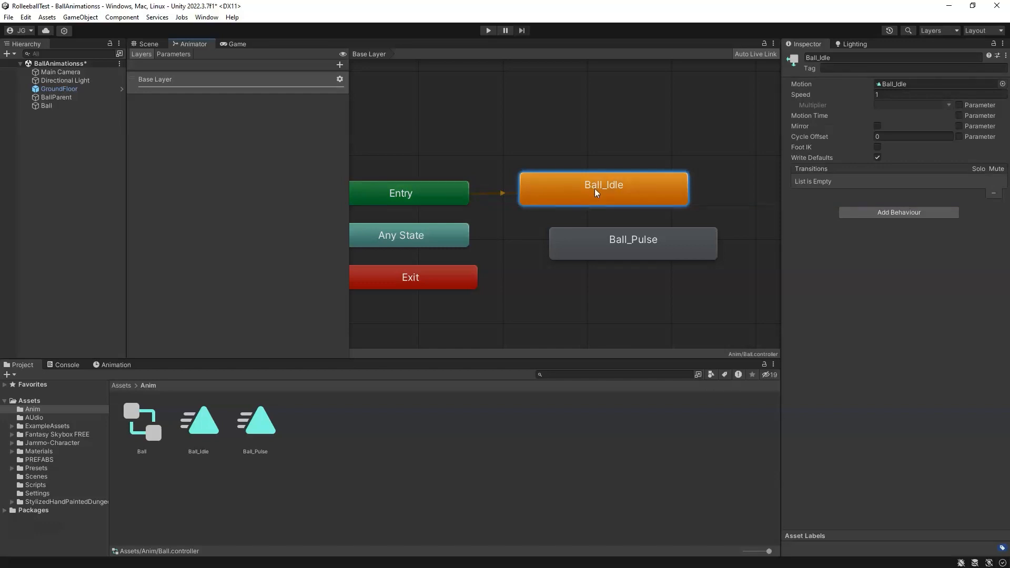
drag(621, 245, 608, 241)
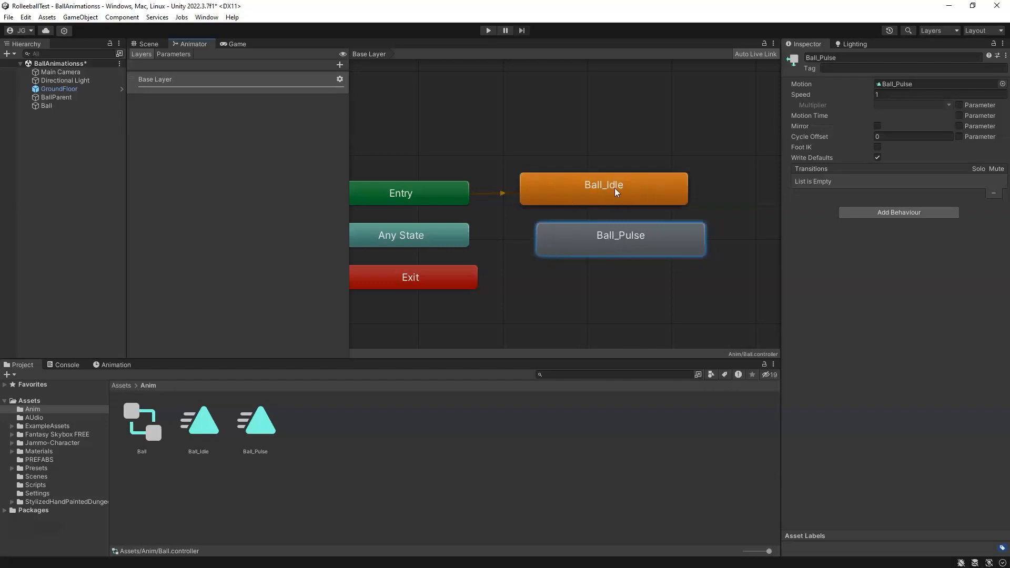
click(236, 44)
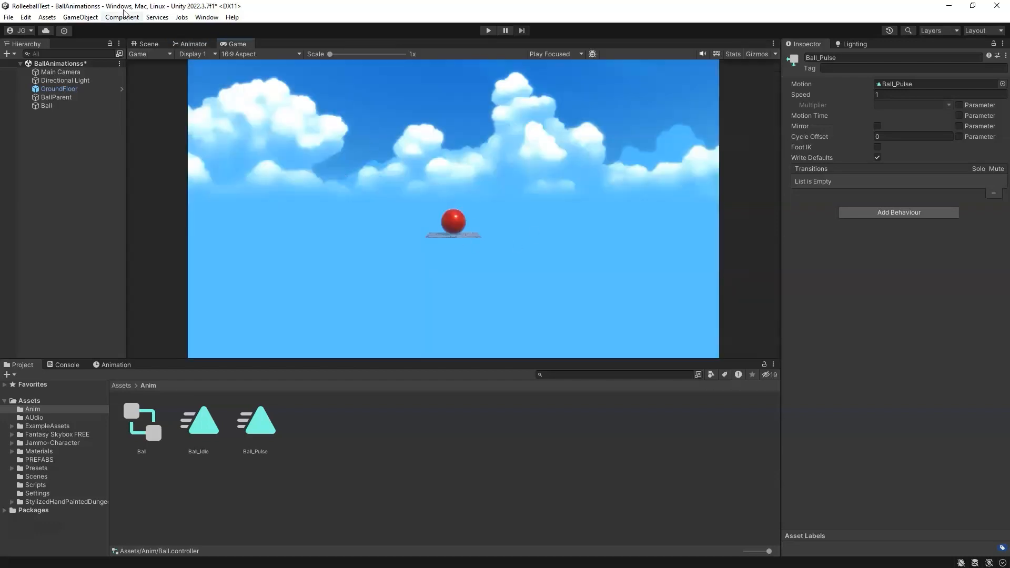
click(149, 43)
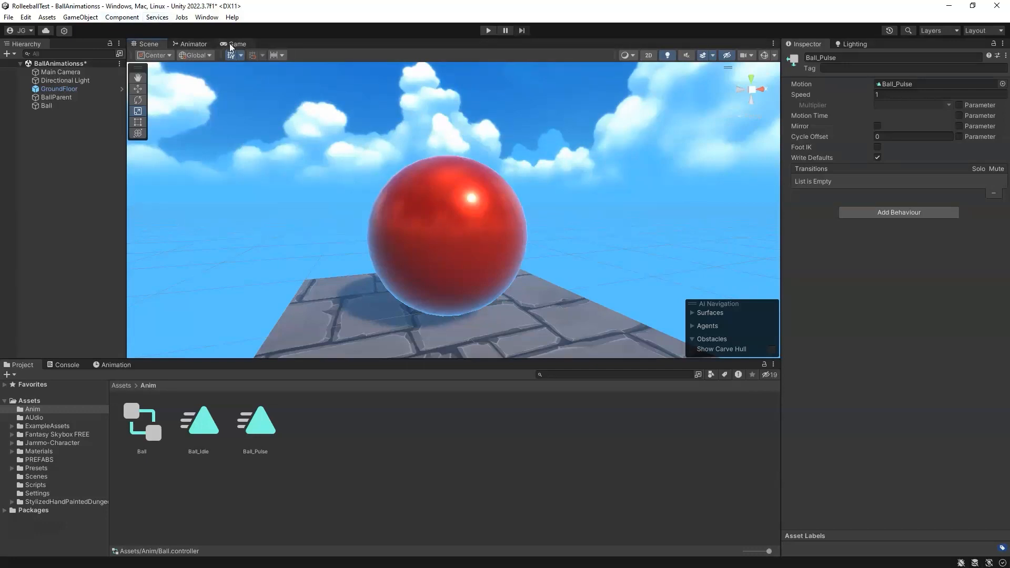
click(190, 44)
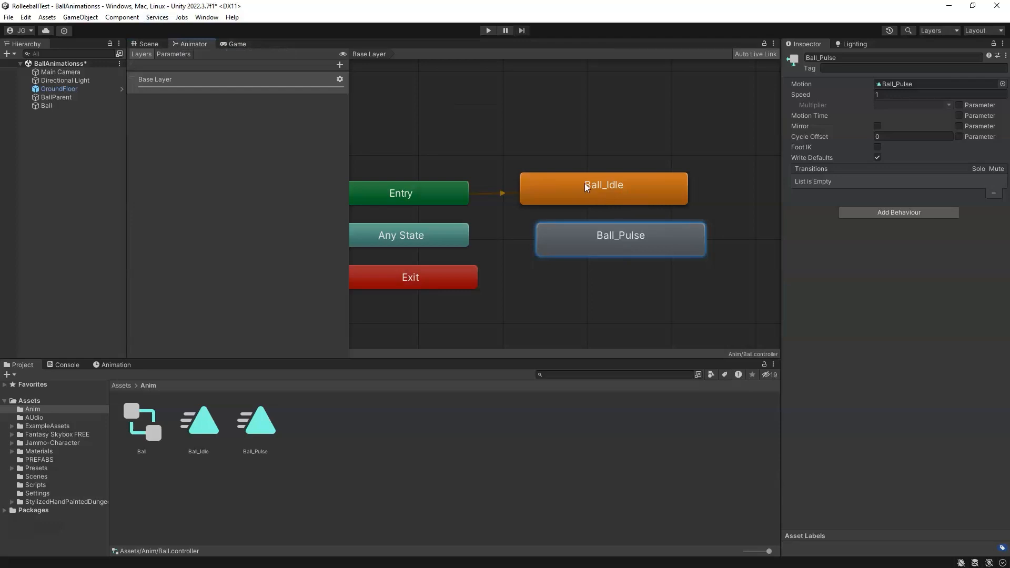
Step: Review the Ball_Pulse state's options and the default transition from Entry
drag(615, 254, 606, 248)
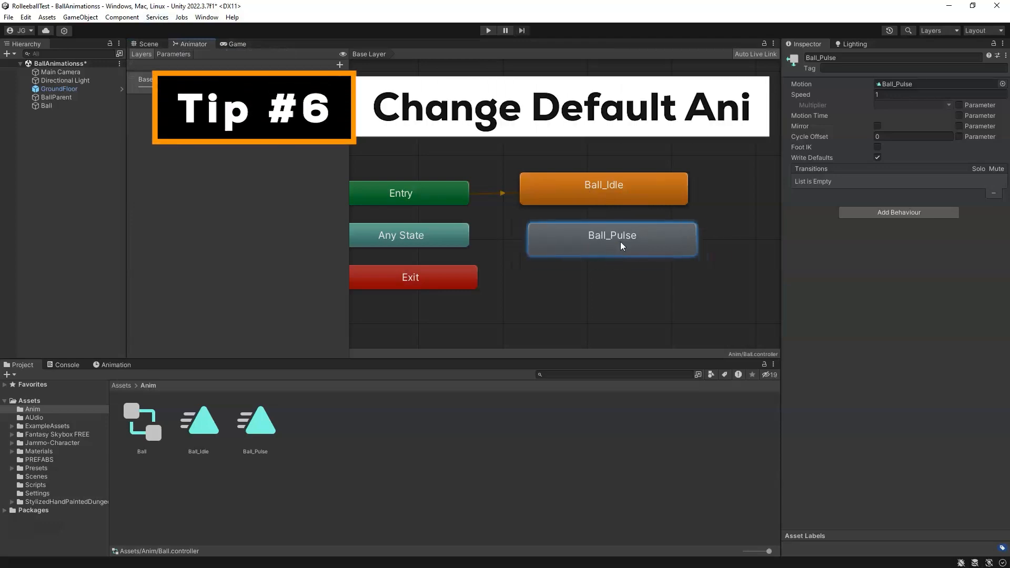
right_click(603, 243)
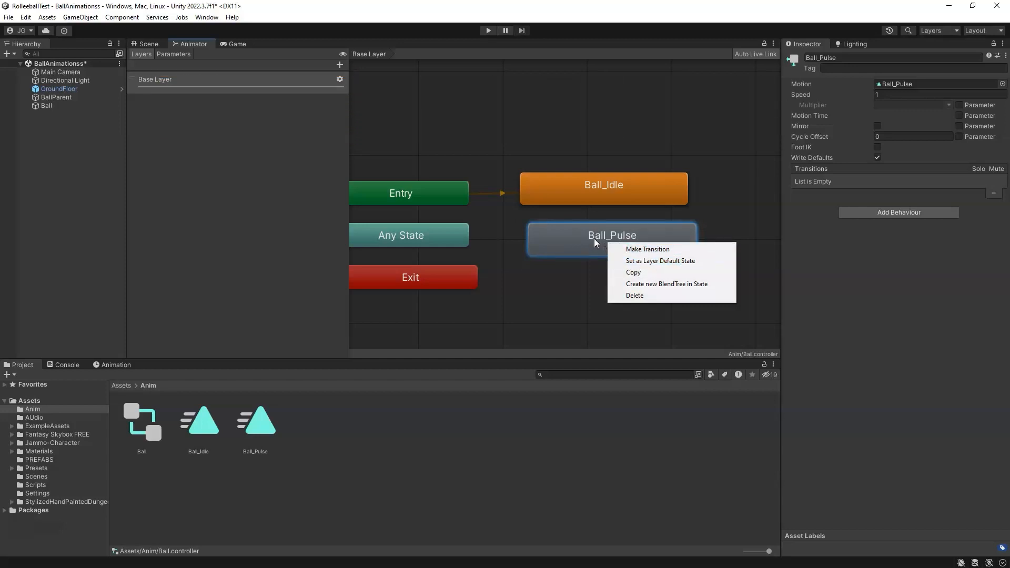
click(576, 243)
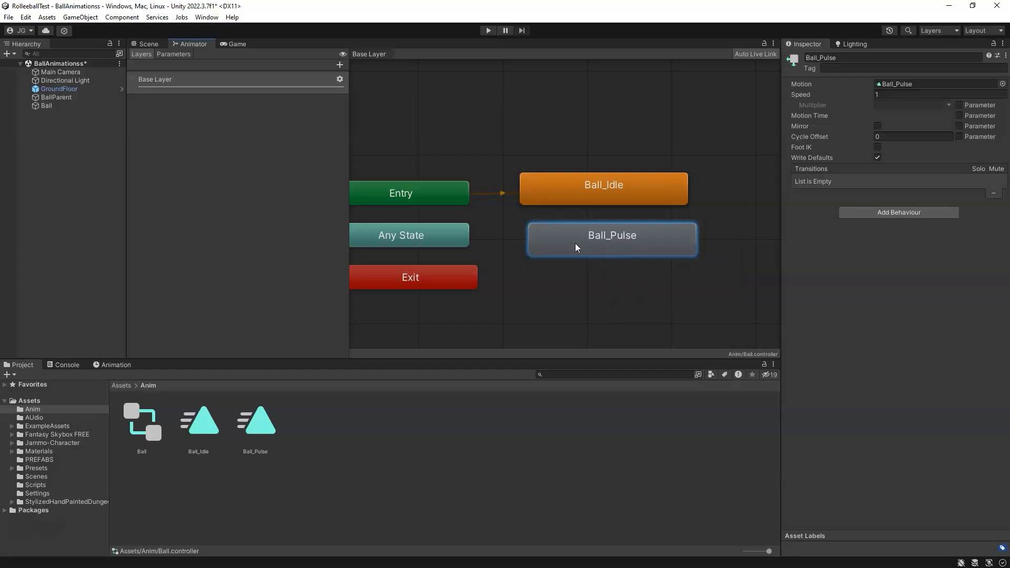
click(502, 194)
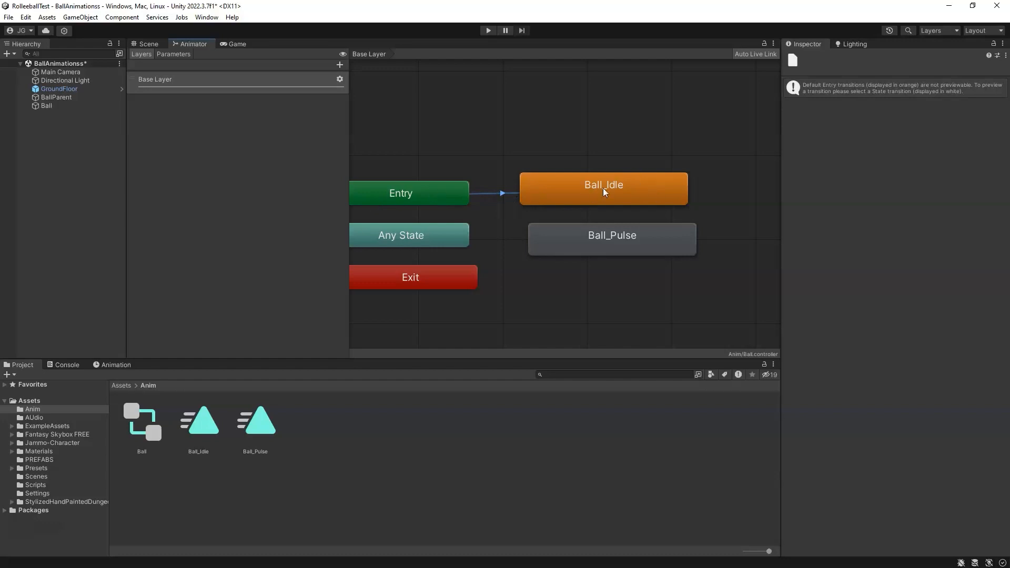
Step: Arrange the Ball_Pulse state directly beneath Ball_Idle in the Animator graph
middle_drag(448, 232, 475, 228)
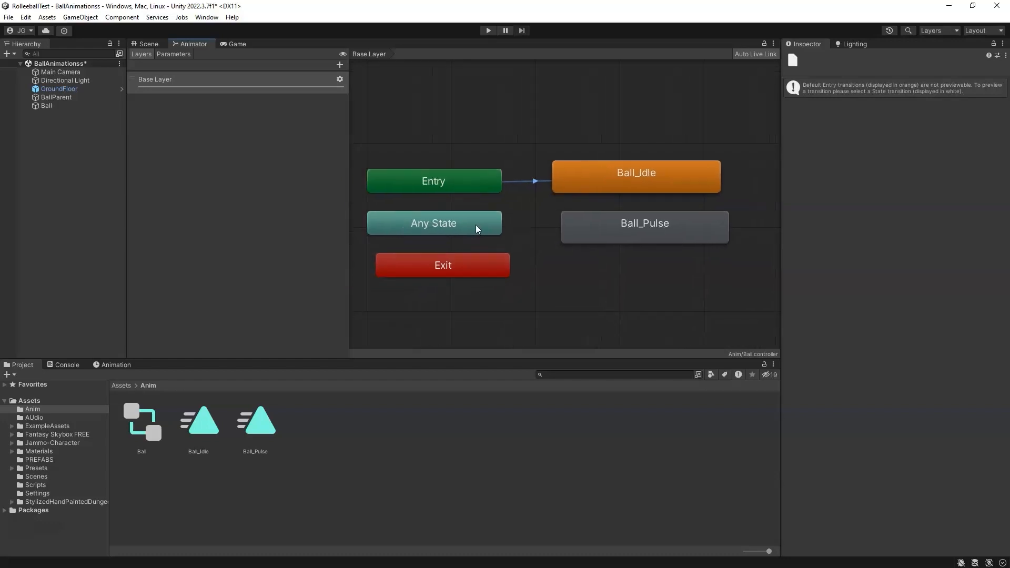
click(460, 266)
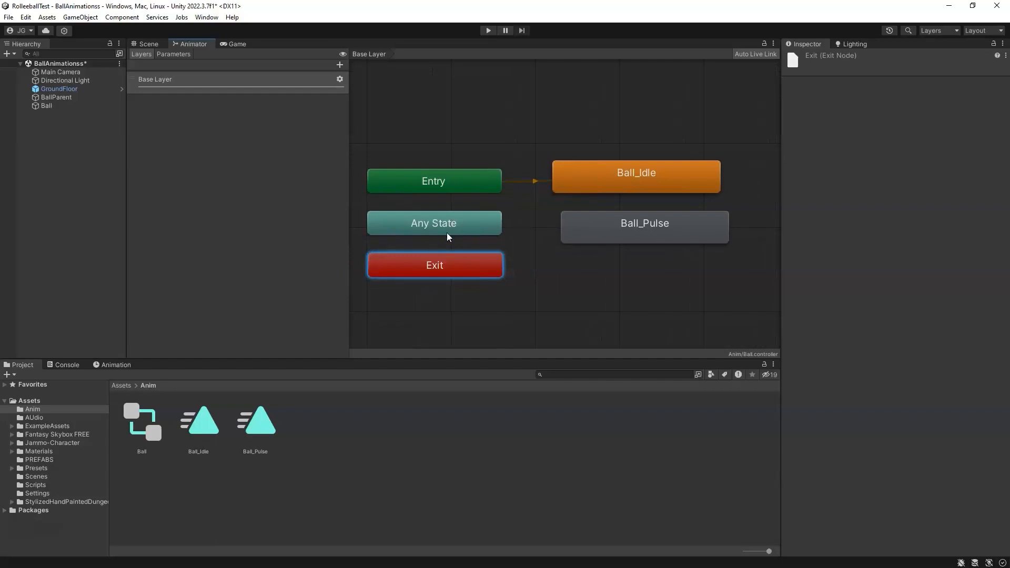
click(441, 267)
mouse_move(624, 238)
mouse_down()
mouse_move(607, 254)
mouse_move(622, 253)
mouse_up()
middle_drag(660, 228, 521, 227)
drag(521, 240, 514, 241)
click(504, 179)
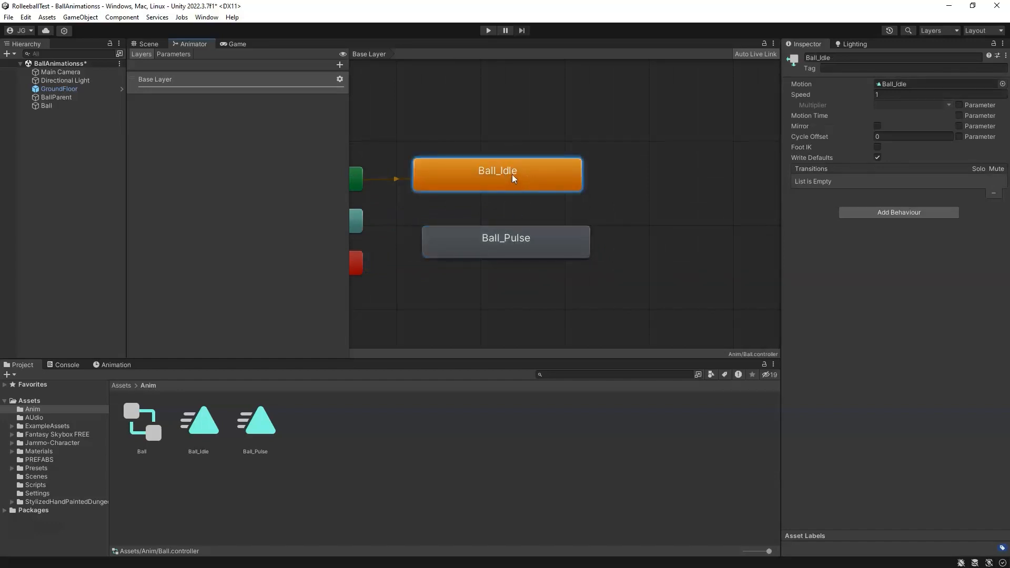
drag(527, 242, 519, 242)
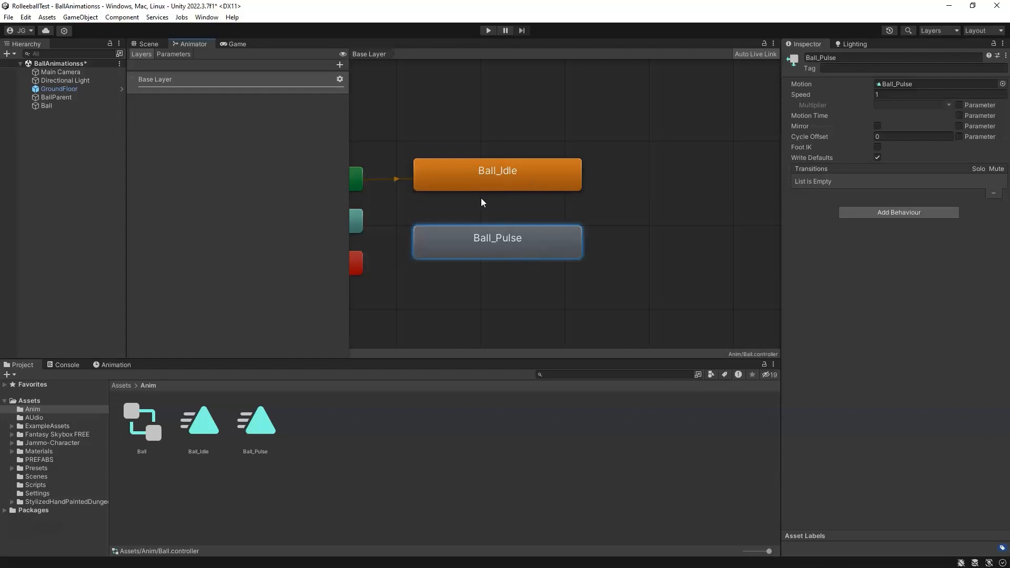
Step: Make a transition from Ball_Idle to Ball_Pulse, select it, and open the Animator's parameters list
right_click(507, 179)
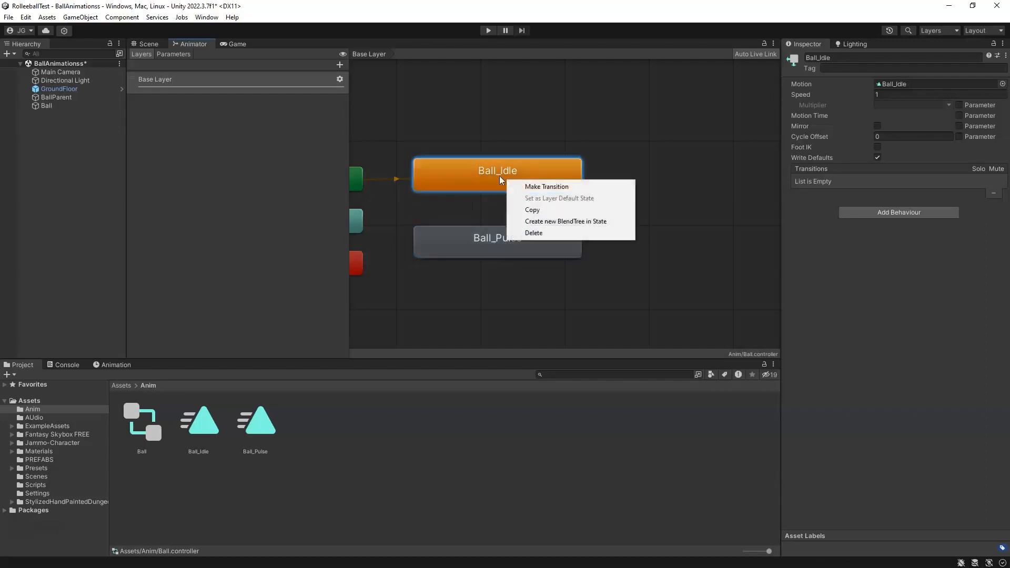
click(557, 188)
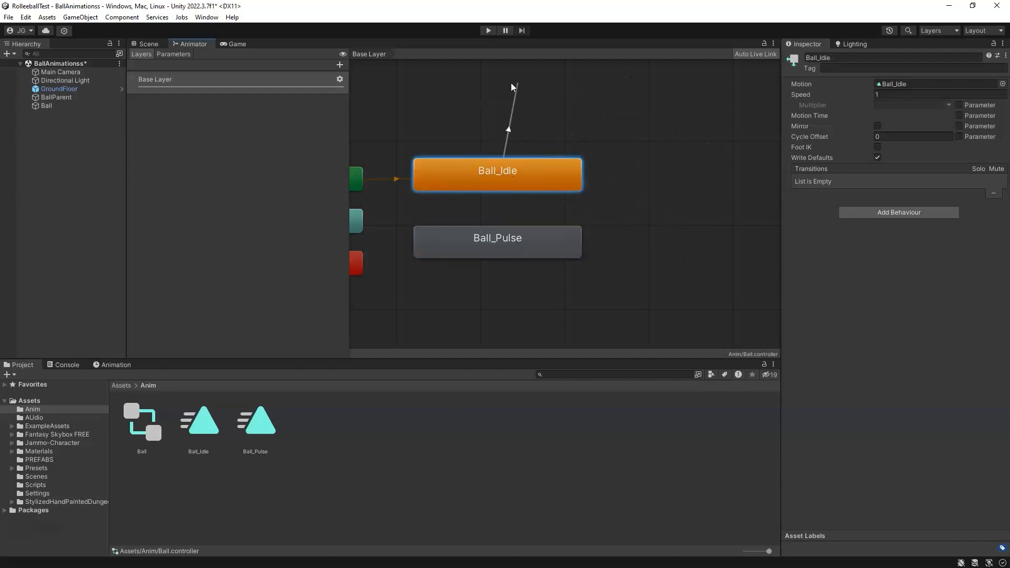
click(509, 230)
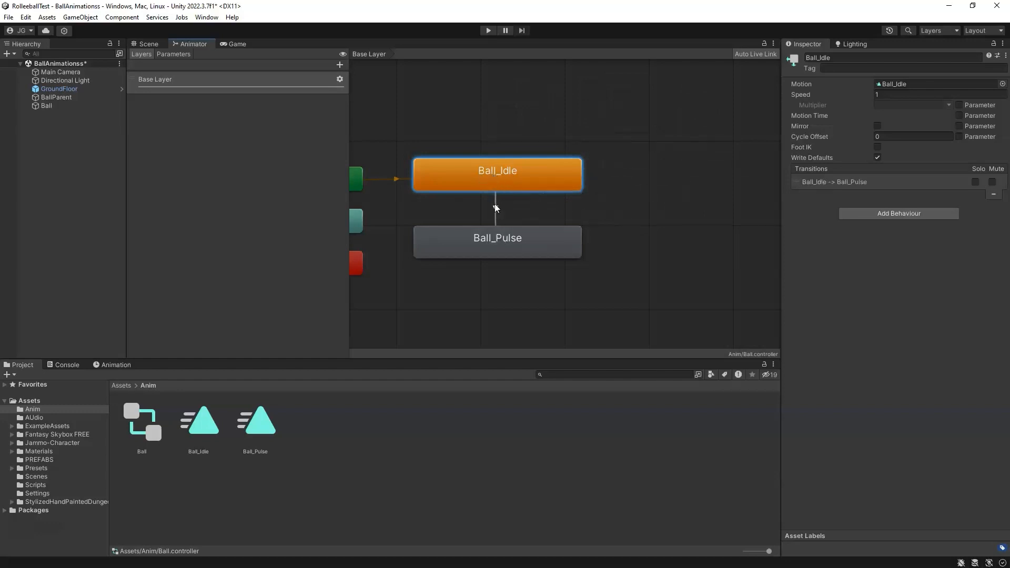
click(504, 239)
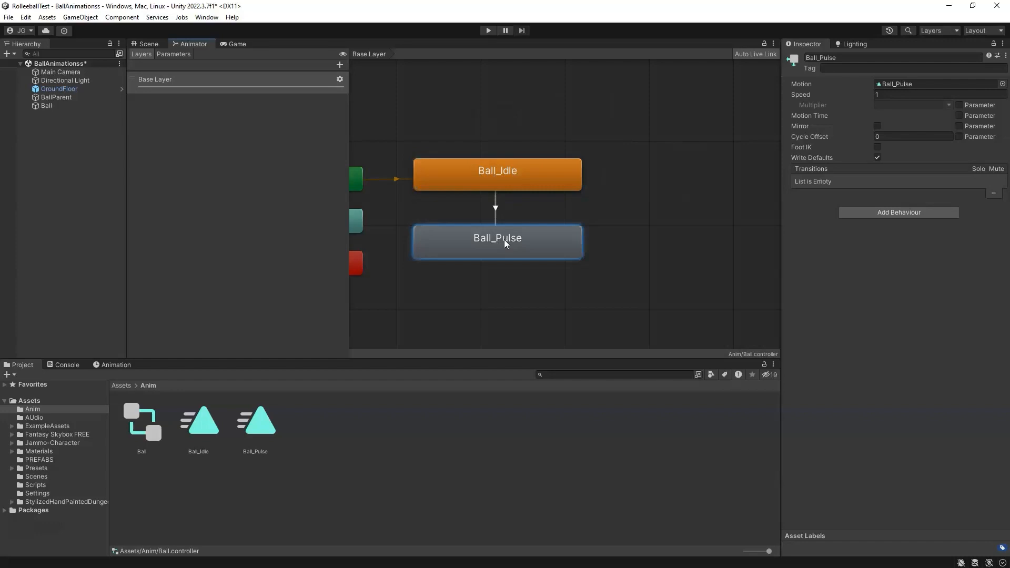
click(494, 209)
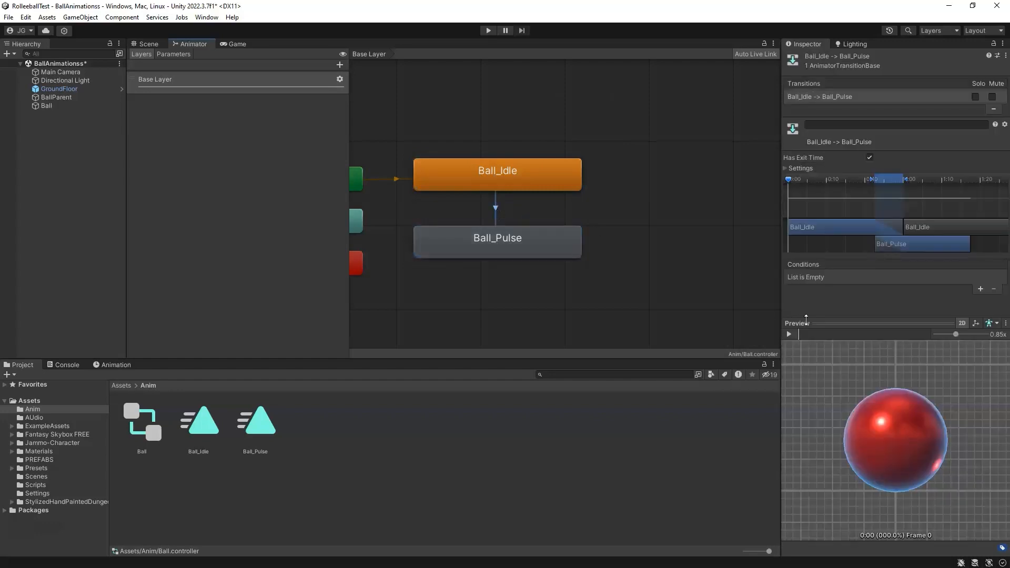
drag(861, 325, 870, 486)
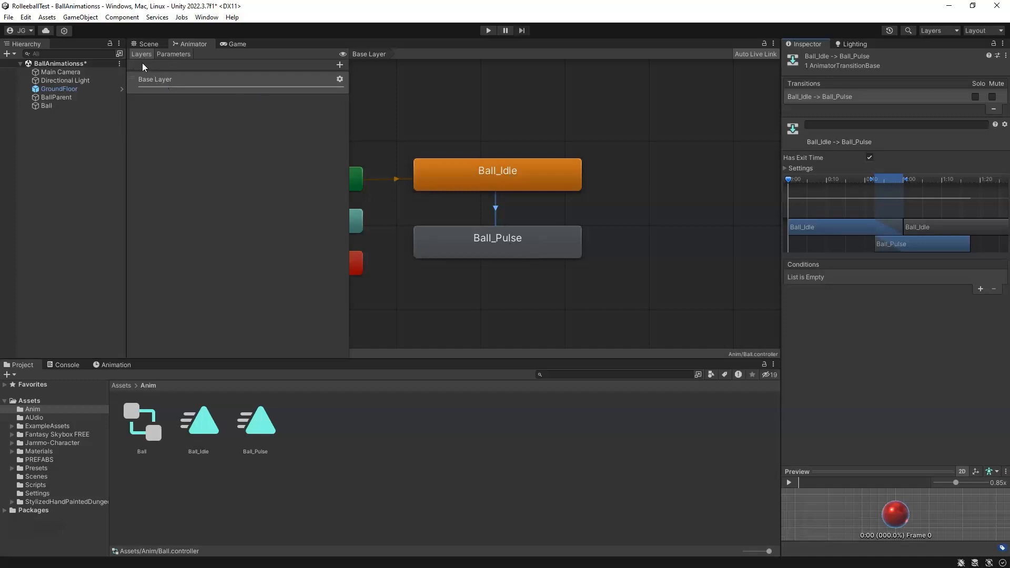
click(169, 54)
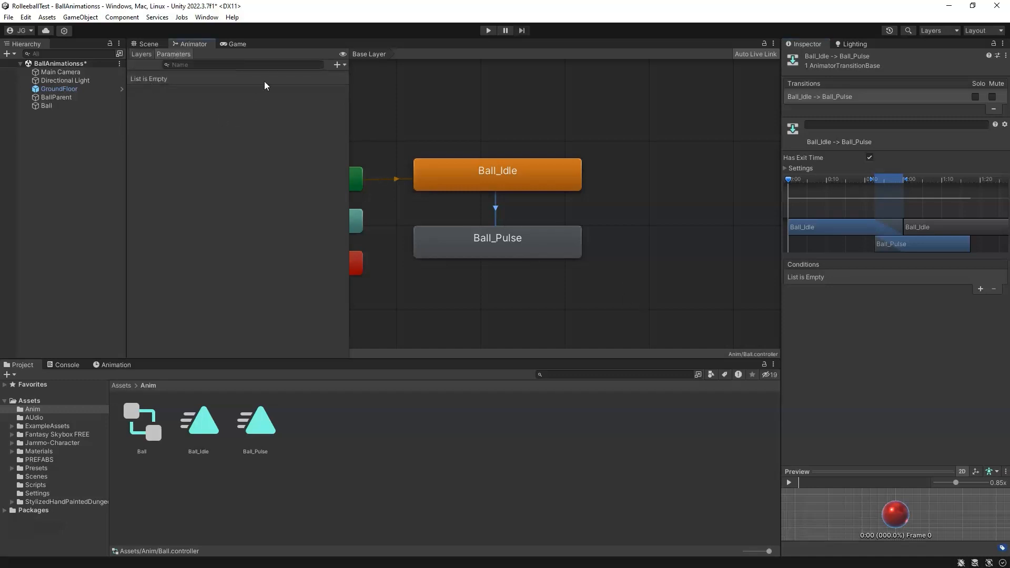
click(338, 64)
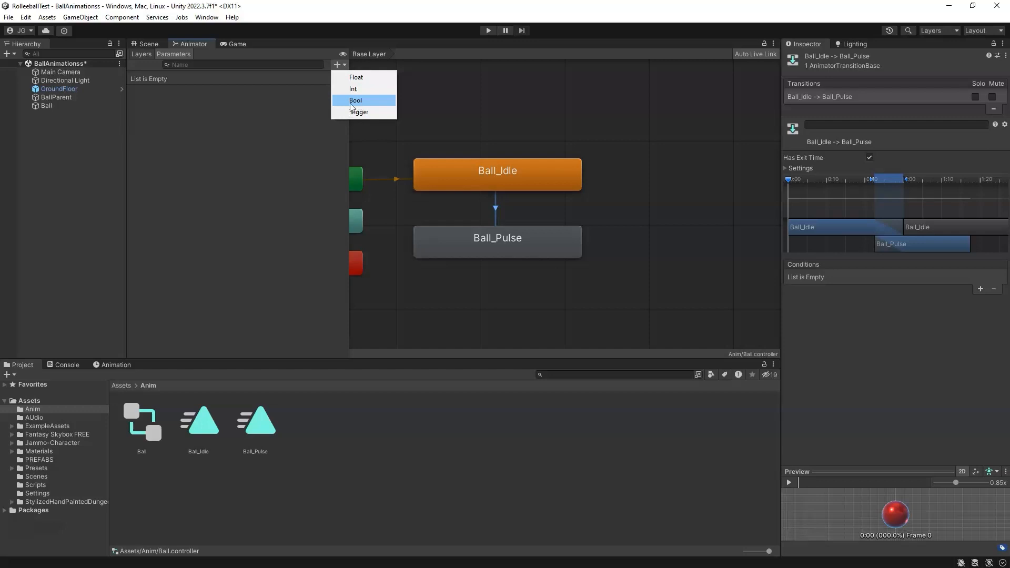
click(304, 98)
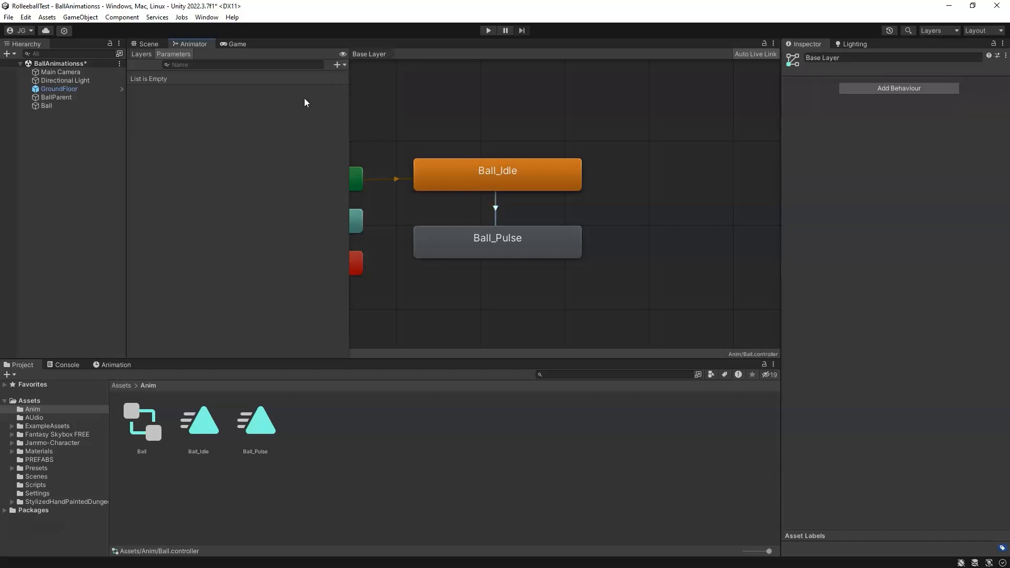
click(339, 64)
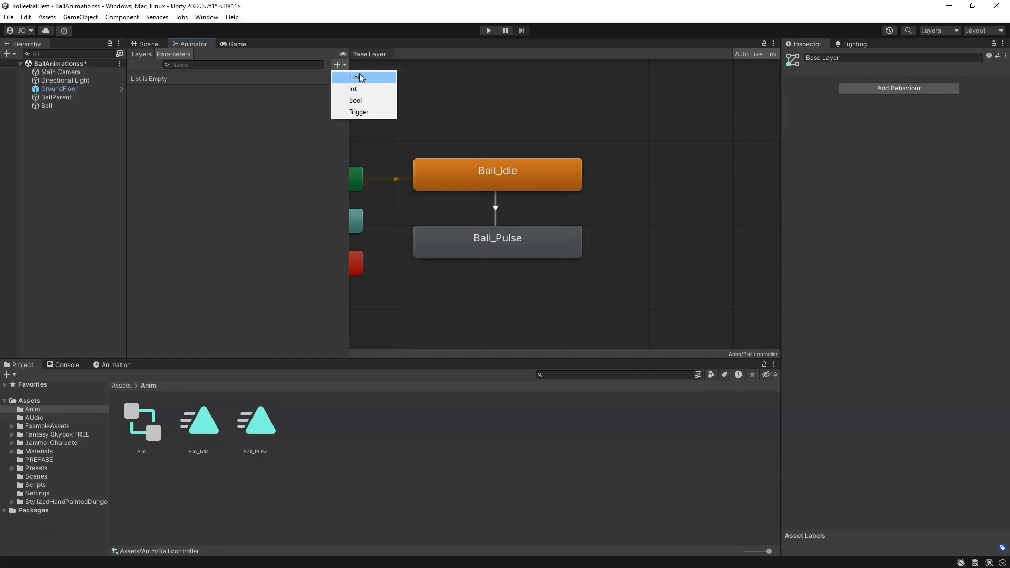
click(274, 226)
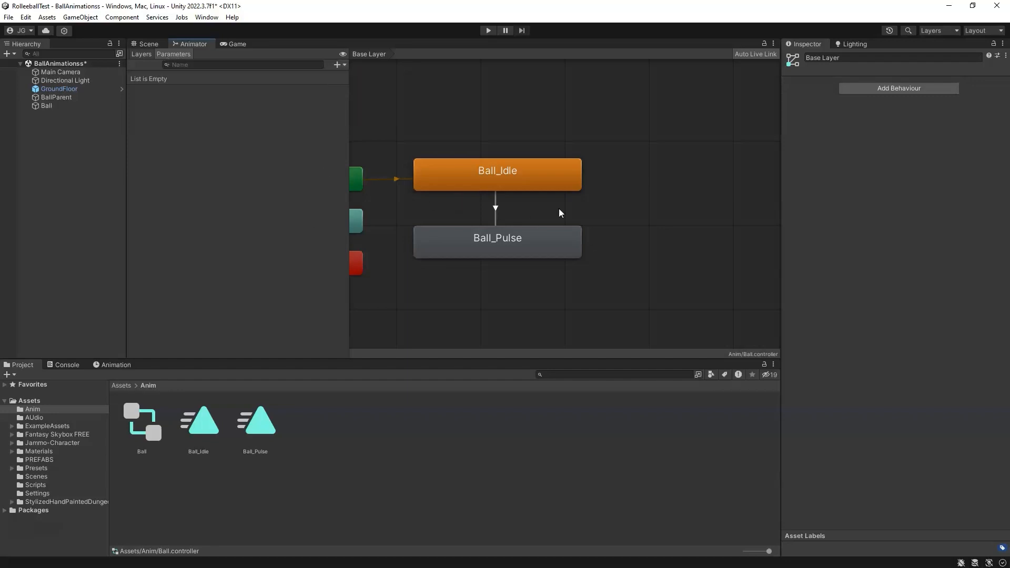
Step: Make a transition from Ball_Pulse back to Ball_Idle
click(497, 210)
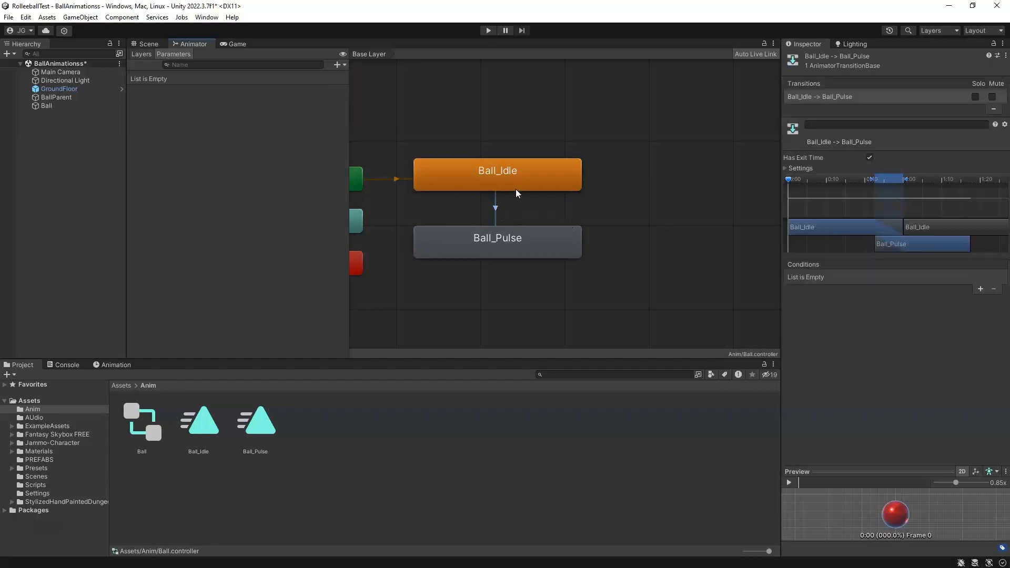
click(477, 246)
right_click(514, 244)
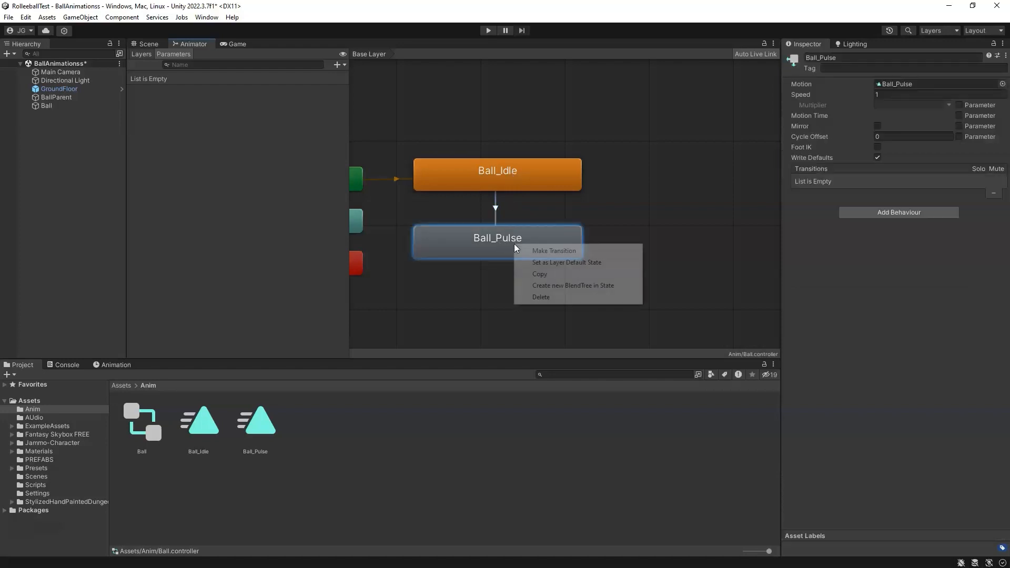
click(563, 252)
click(514, 189)
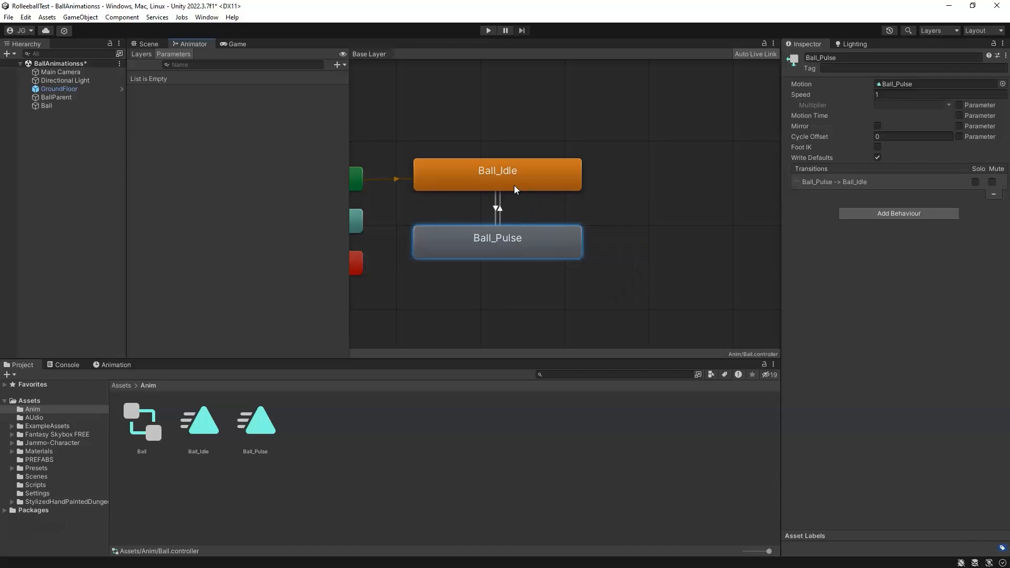
Step: Delete both transitions between Ball_Idle and Ball_Pulse and save the scene
click(496, 209)
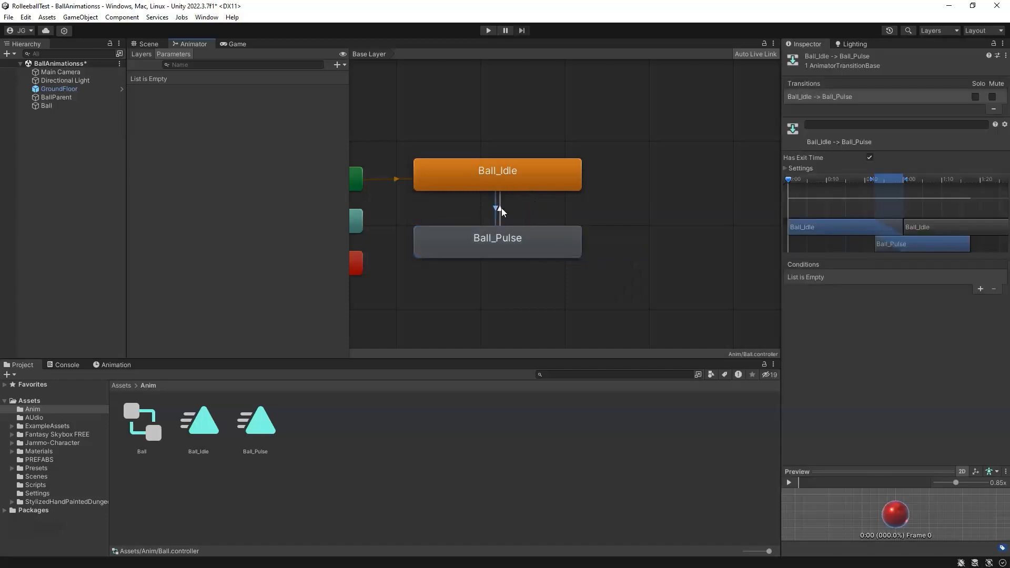
key(Delete)
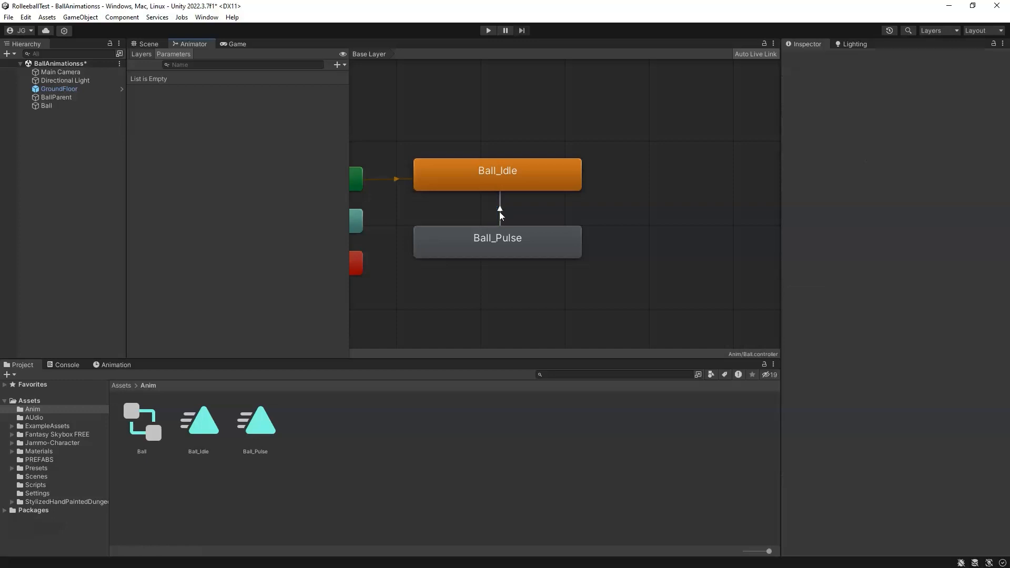
click(500, 211)
key(Delete)
key(ctrl+s)
Step: Dock the Game view beside the Scene view
click(149, 44)
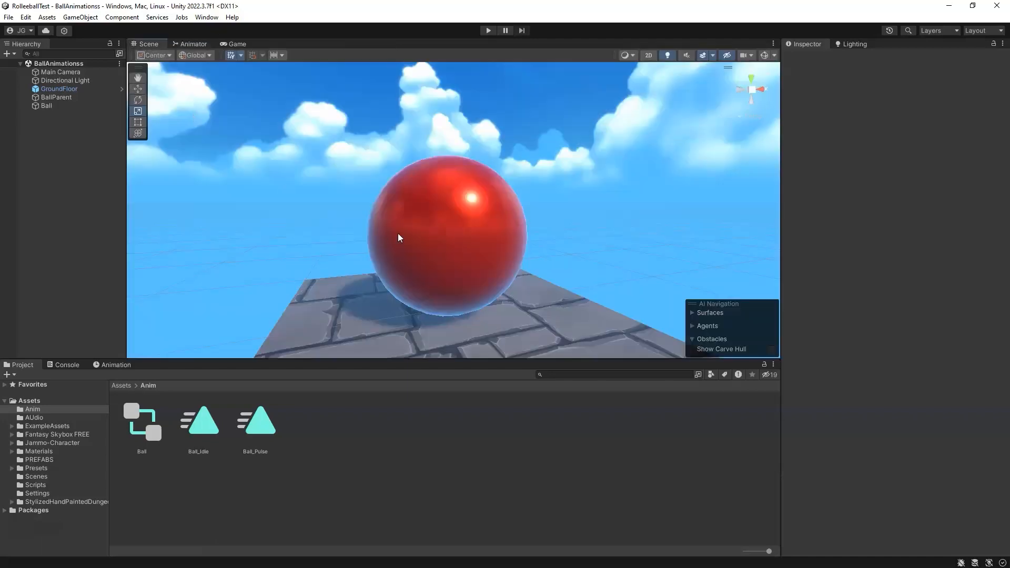
drag(237, 44, 680, 223)
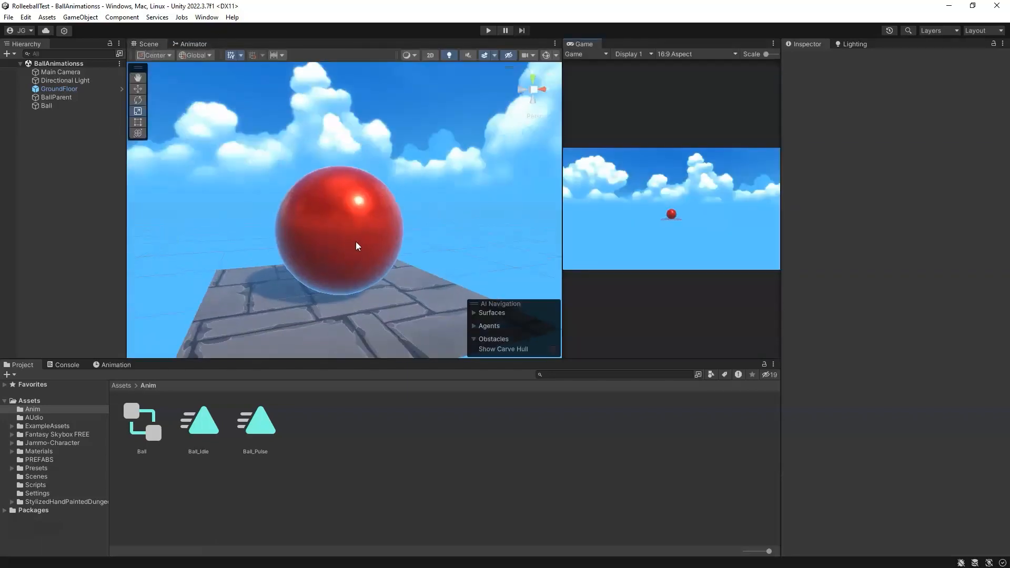
Step: Enter Play mode to watch the Ball's animation state in the Animator, then stop playing
click(487, 33)
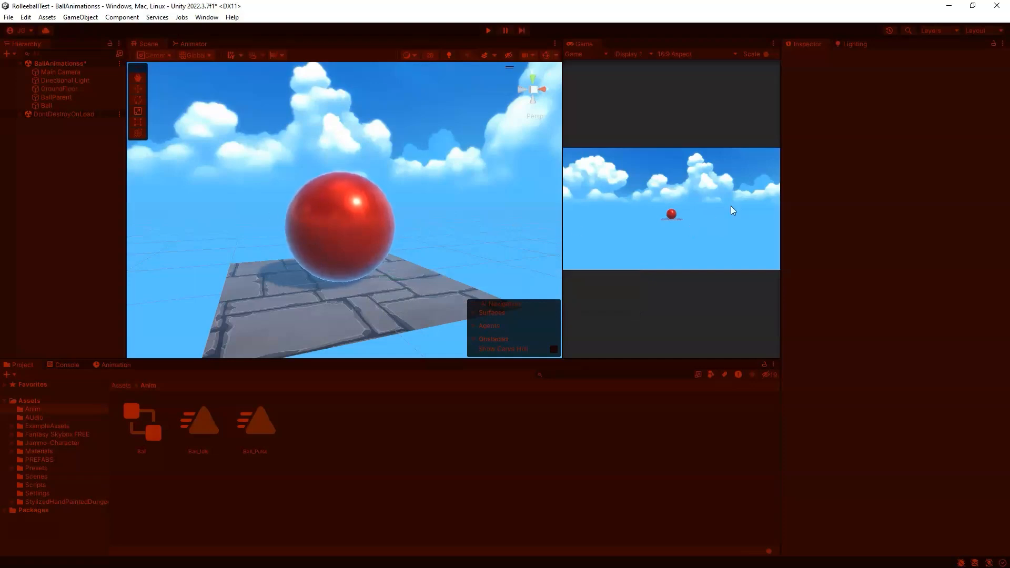
click(189, 44)
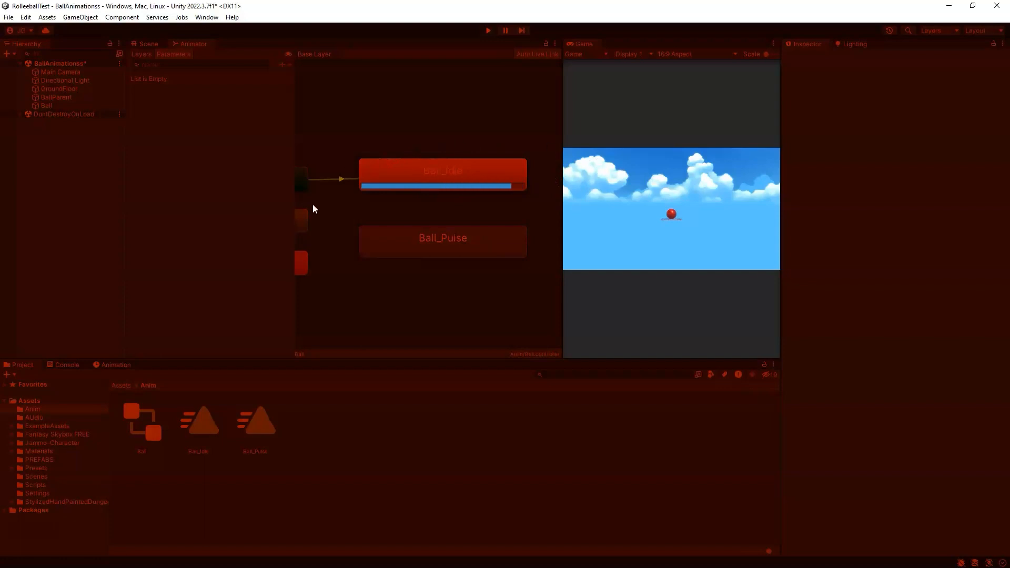
click(488, 31)
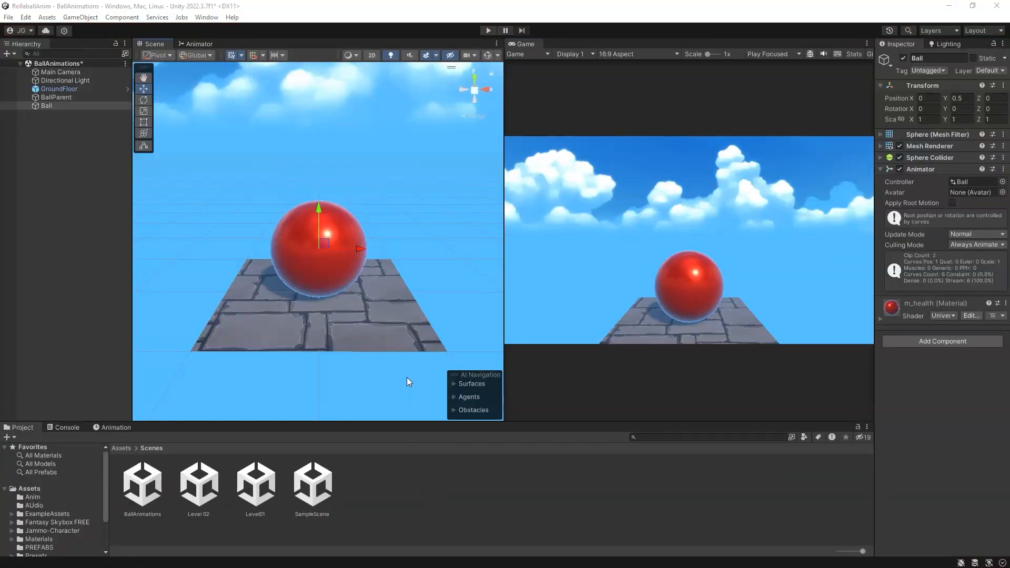
Step: Parent the Ball object under BallParent in the hierarchy
click(49, 106)
drag(49, 106, 54, 97)
click(53, 106)
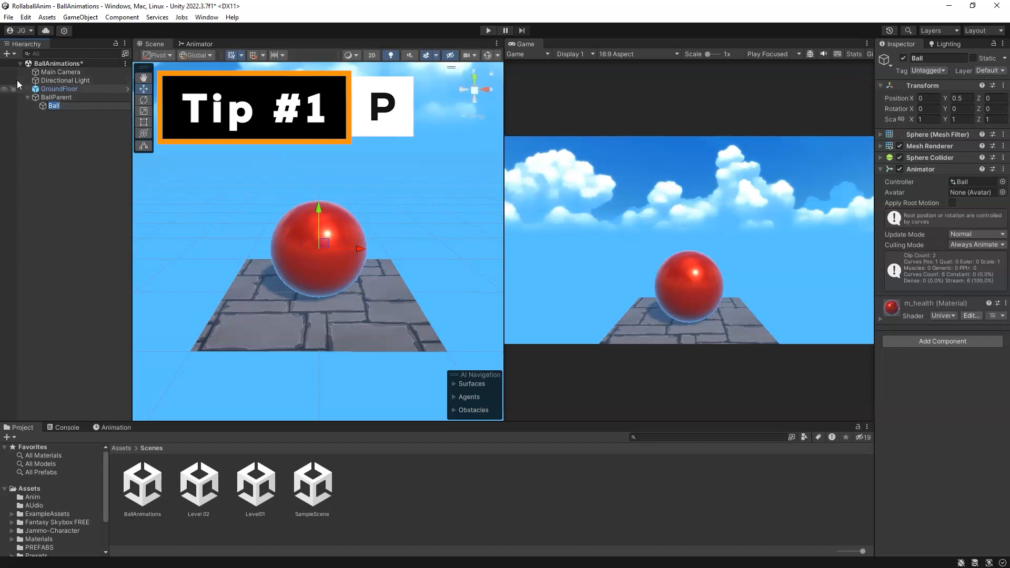
Step: Move BallParent along its X axis to about -2.16
click(65, 99)
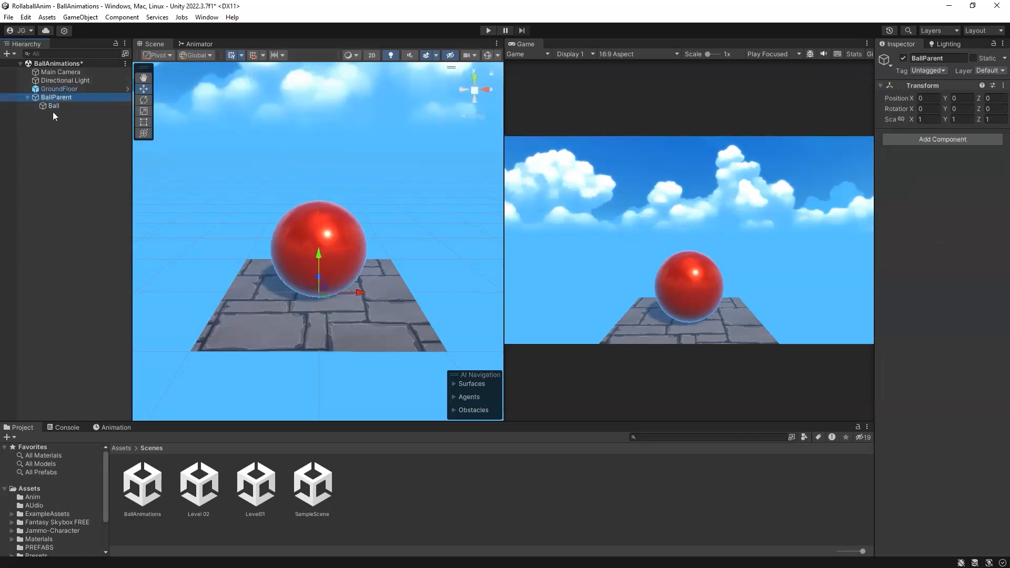
click(77, 107)
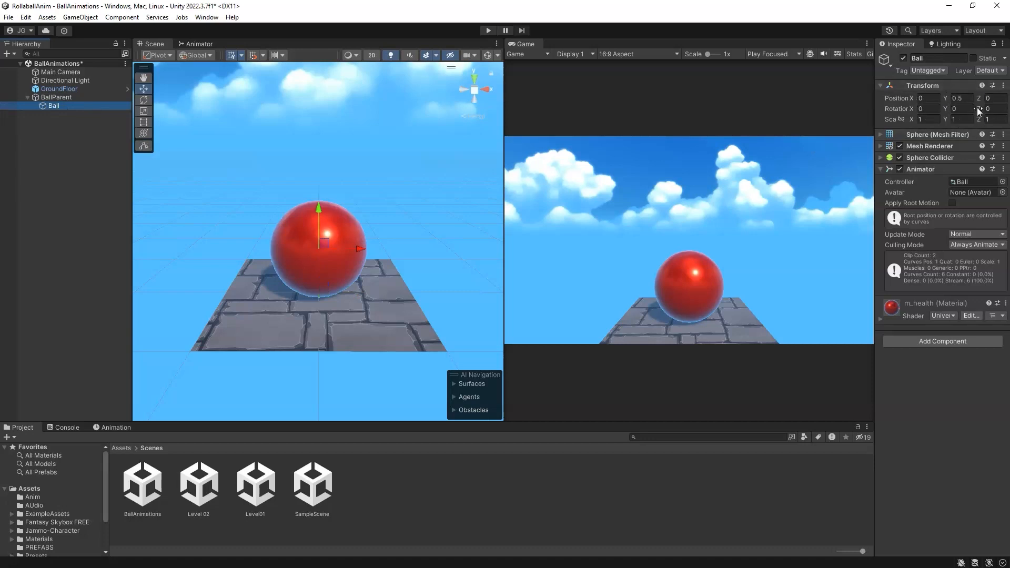
click(74, 98)
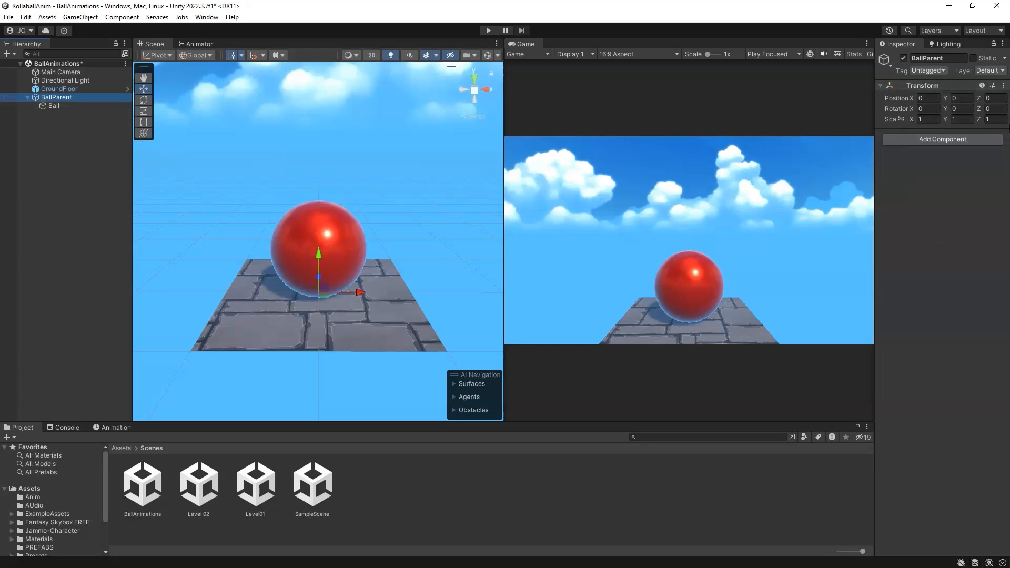
scroll(353, 266, down, 5)
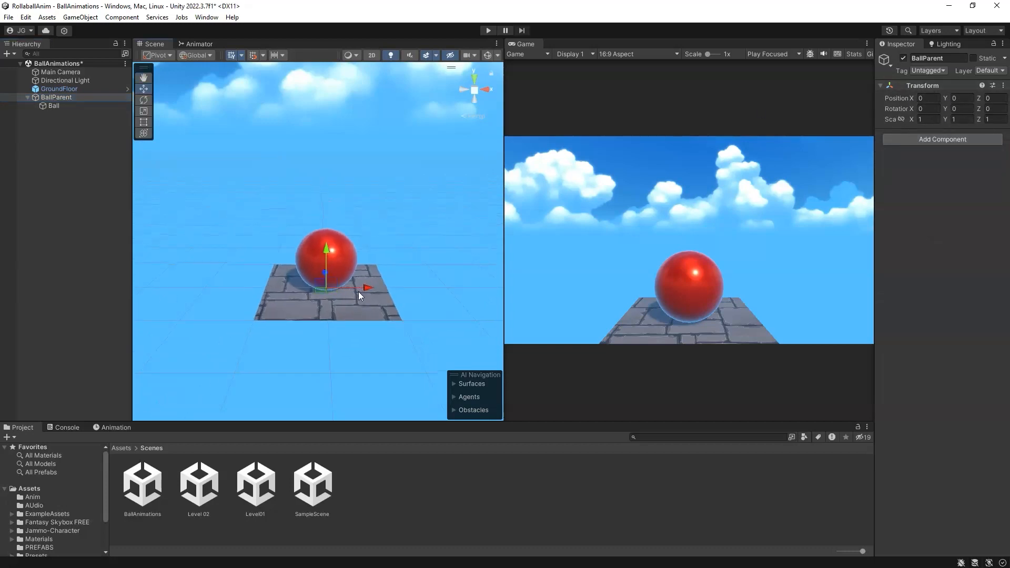
drag(354, 288, 223, 270)
Step: Play the scene to test the pulsing Ball under its moved parent, then stop playing
click(488, 30)
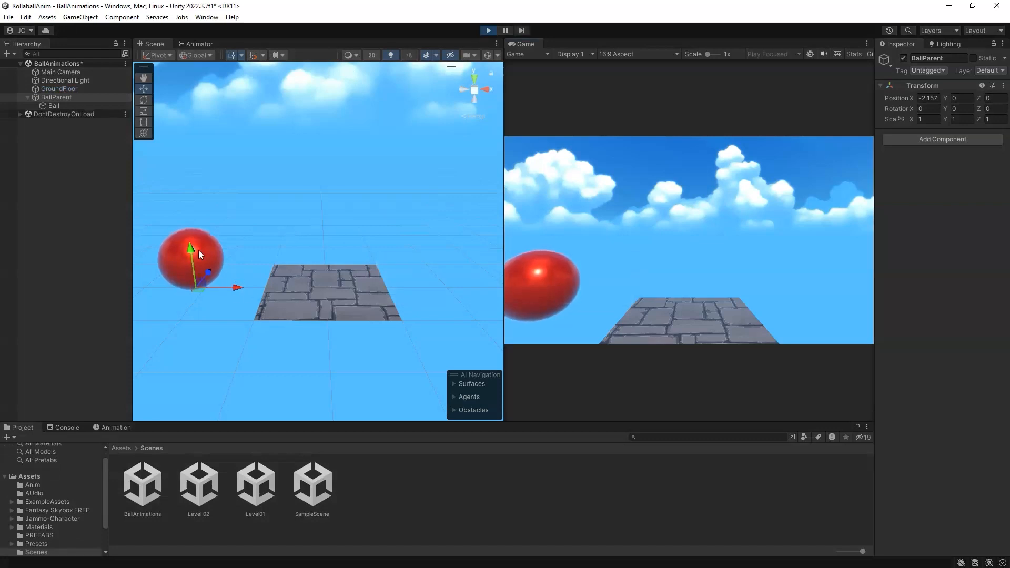
middle_drag(228, 270, 339, 266)
scroll(327, 282, up, 5)
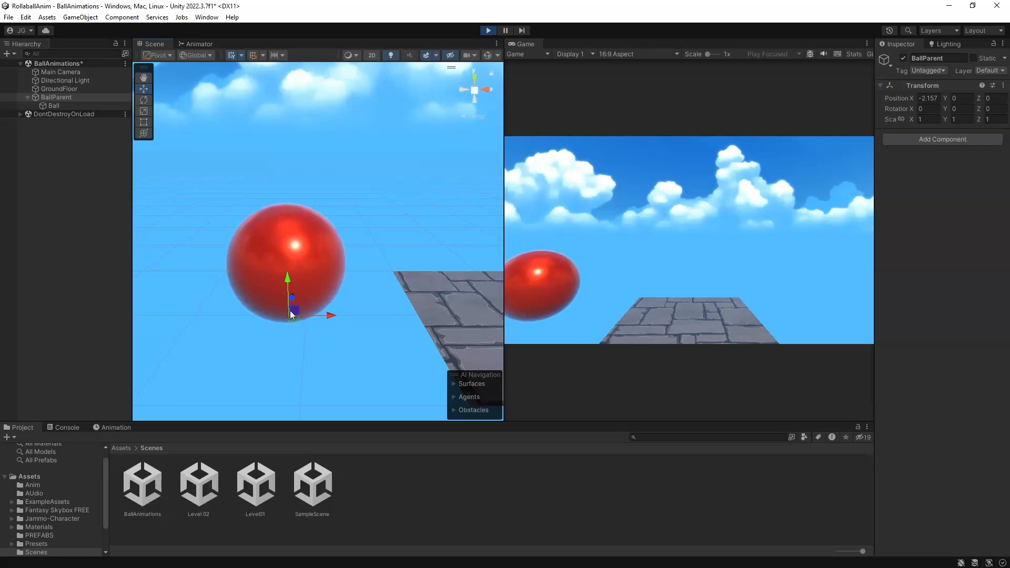
key(ctrl+p)
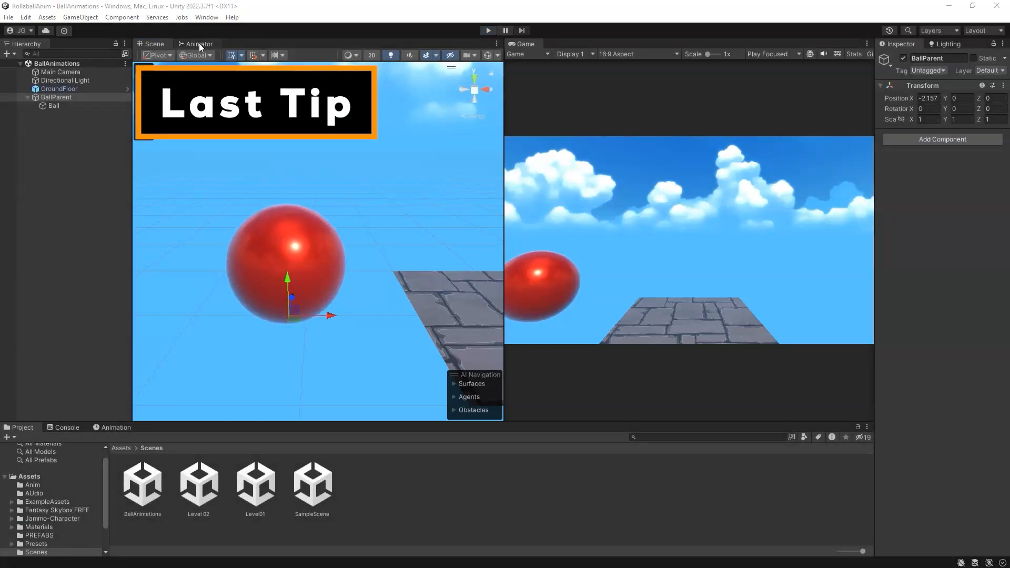
Step: Reposition the Ball_Pulse state just below Ball_Idle in the Animator graph
click(198, 45)
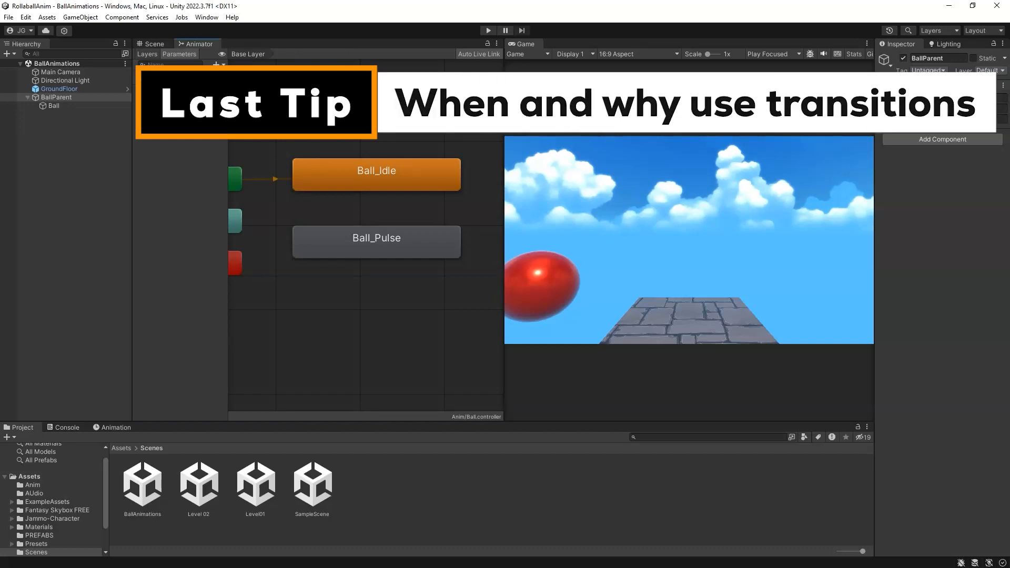
middle_drag(316, 216, 392, 206)
scroll(359, 236, up, 1)
scroll(393, 175, down, 5)
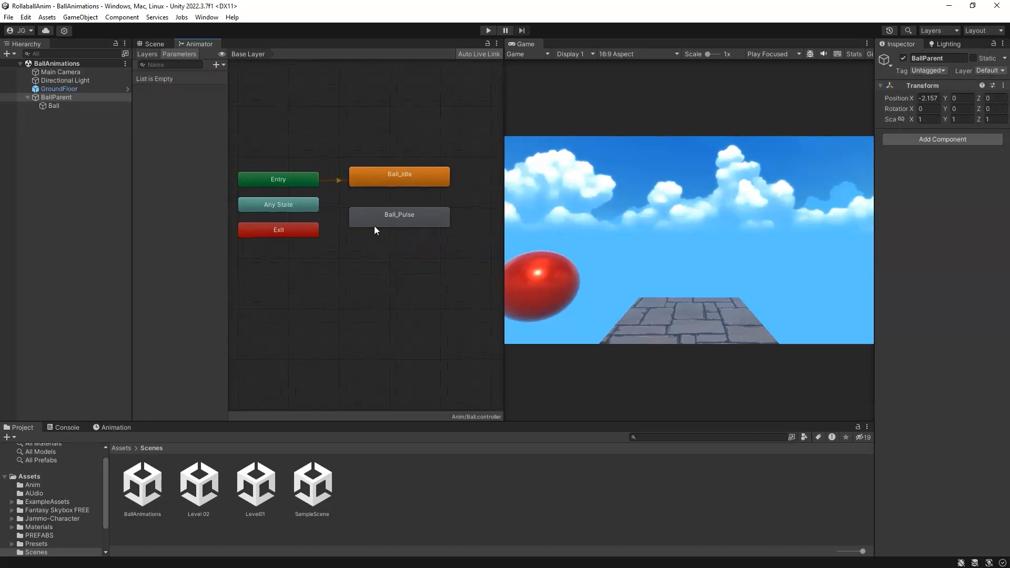
drag(389, 220, 393, 212)
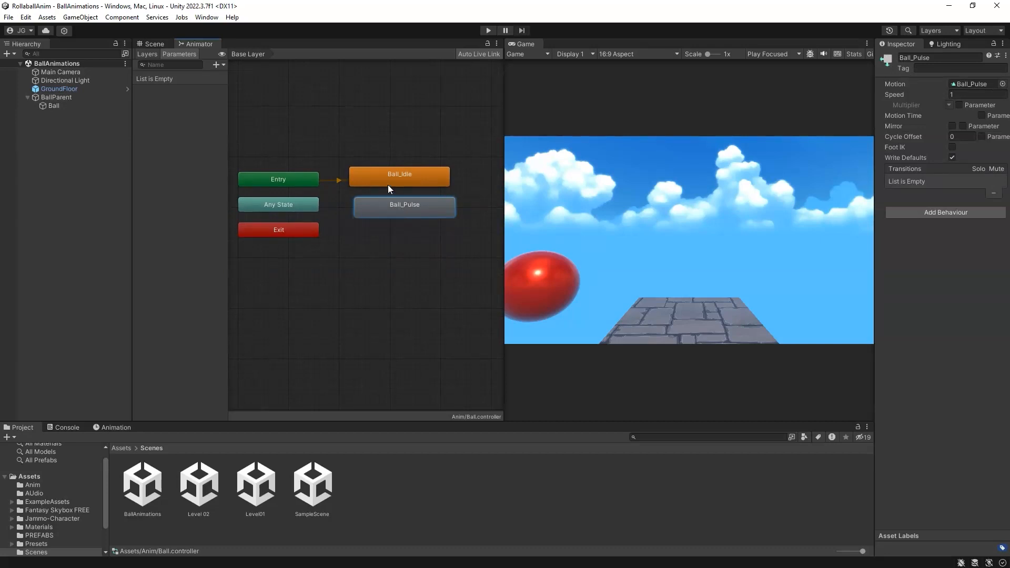
drag(395, 199, 415, 213)
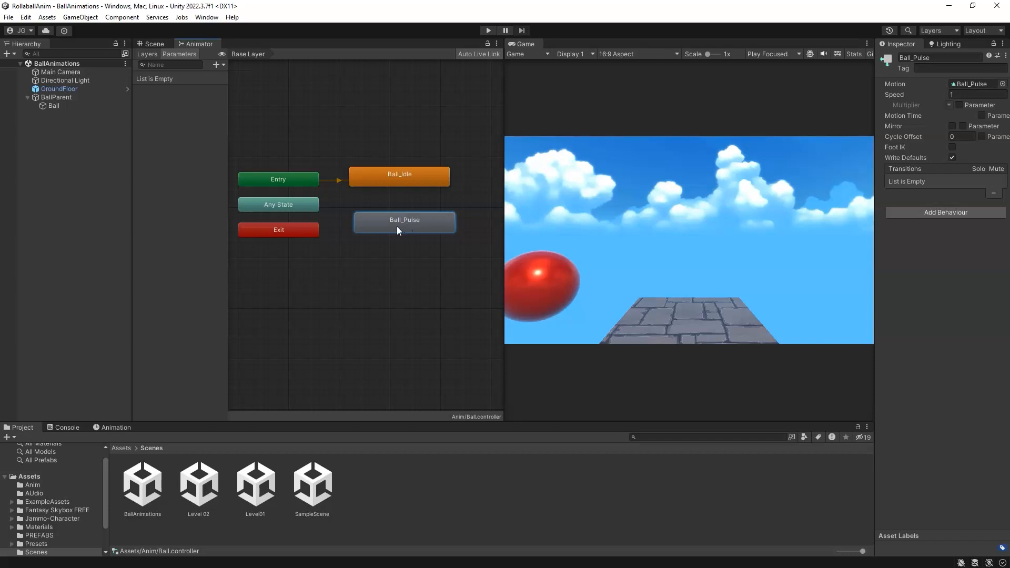
drag(401, 225, 396, 215)
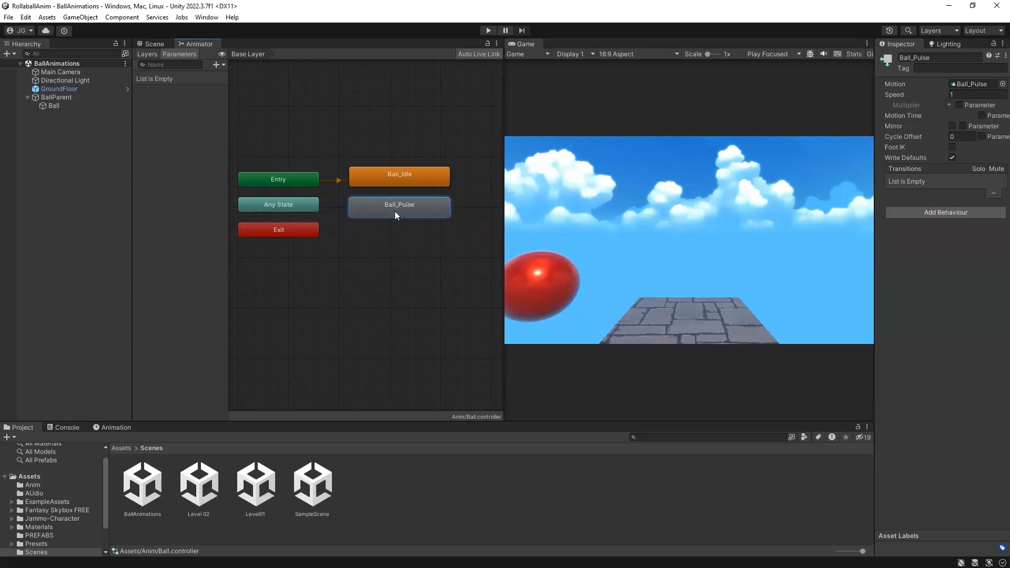
drag(409, 207, 414, 227)
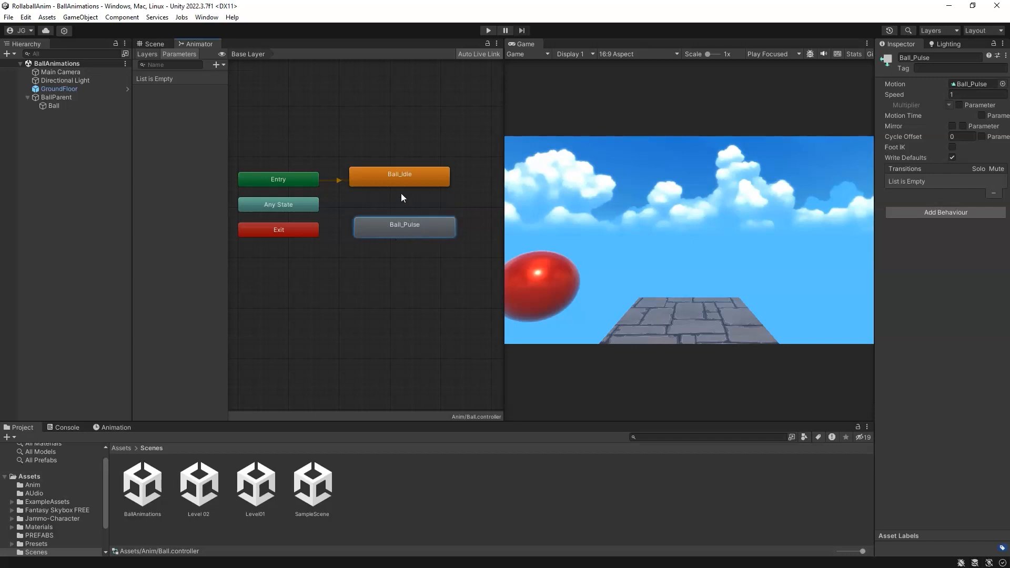
Step: Create a transition from Ball_Idle to Ball_Pulse
right_click(418, 181)
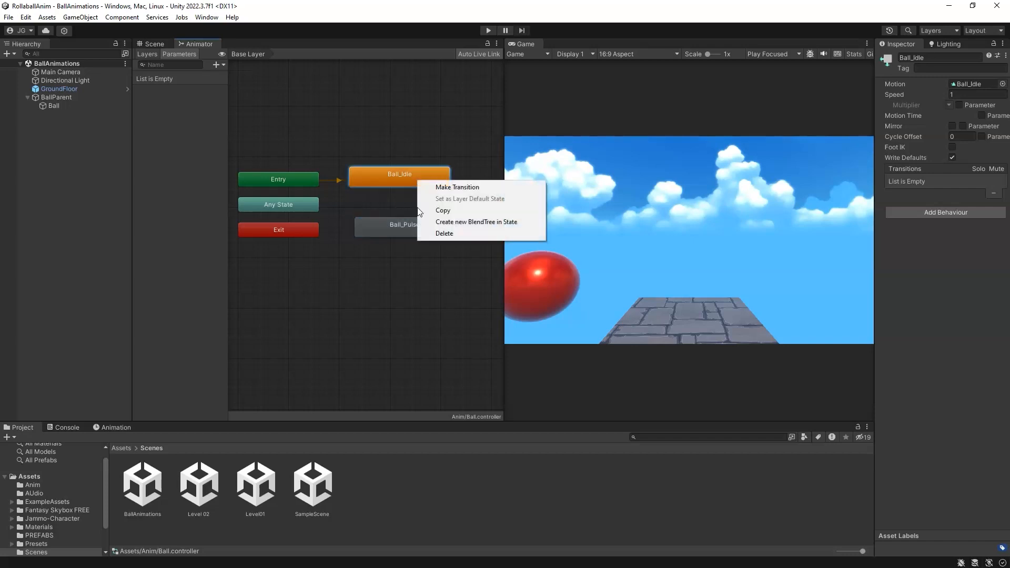
click(444, 189)
click(422, 212)
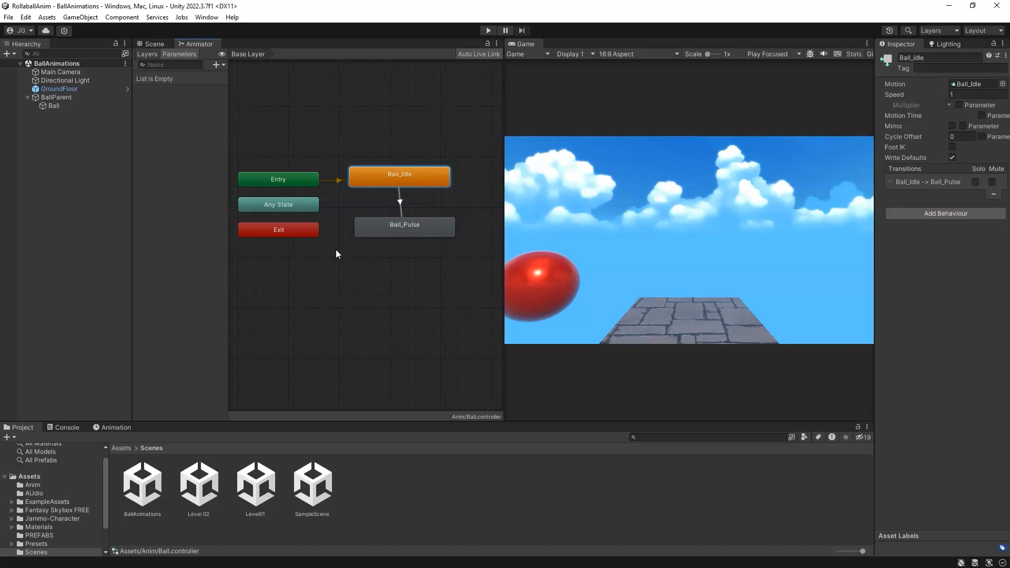
scroll(450, 197, up, 5)
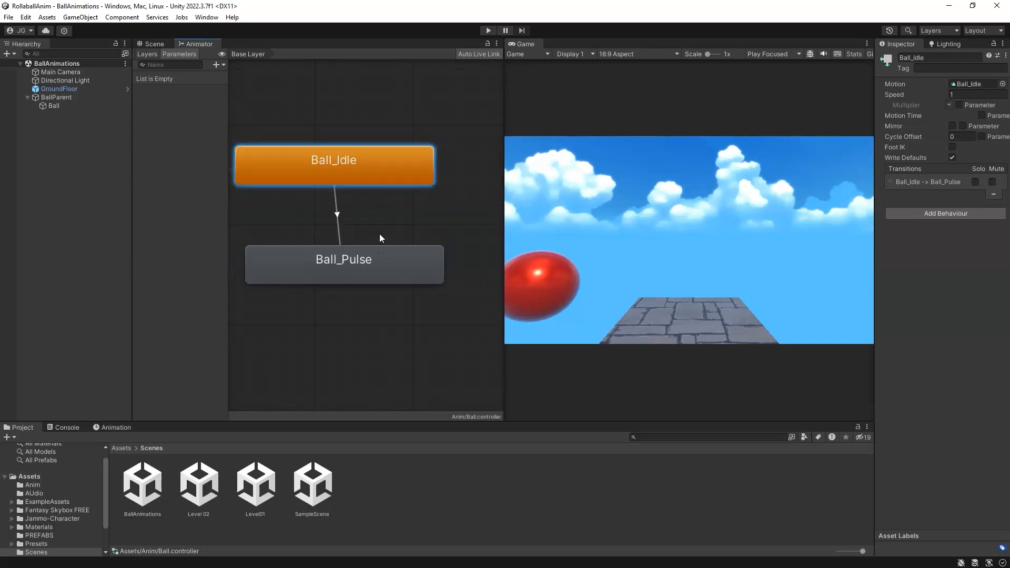